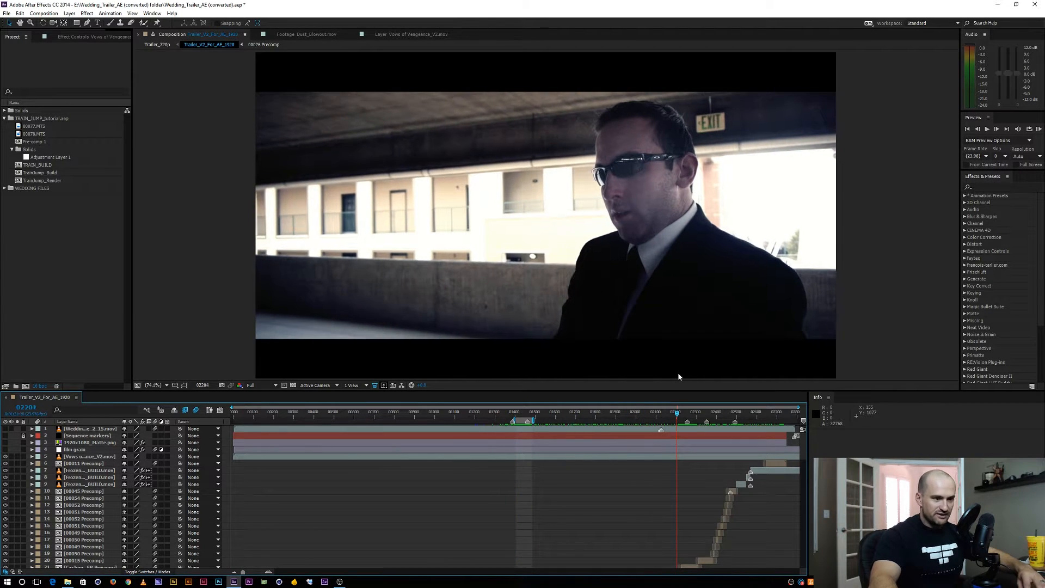
Preview the truck, explosion and gunfight shots near the end of the trailer timeline
key("b")
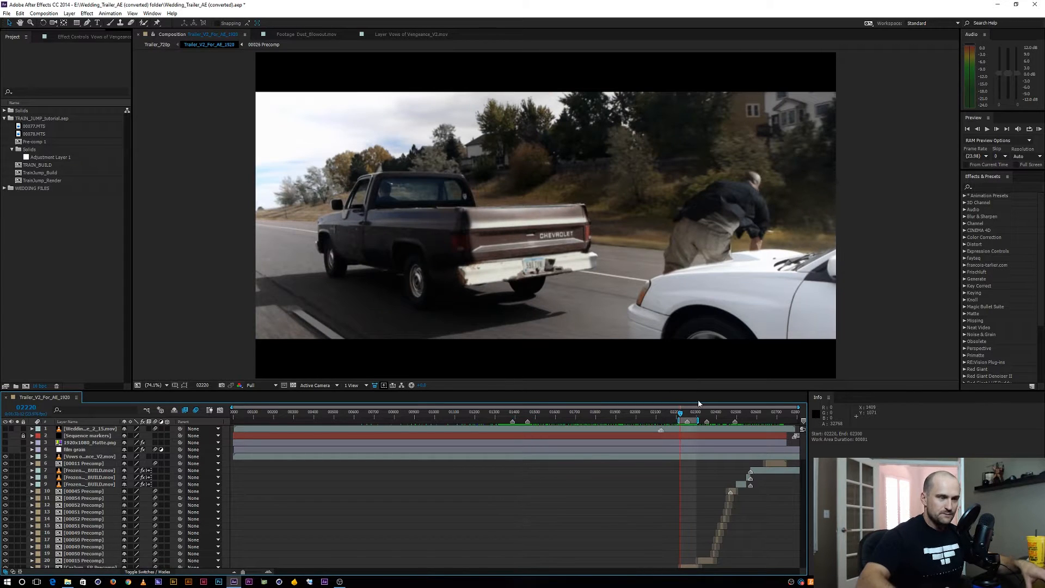
key("KP_0")
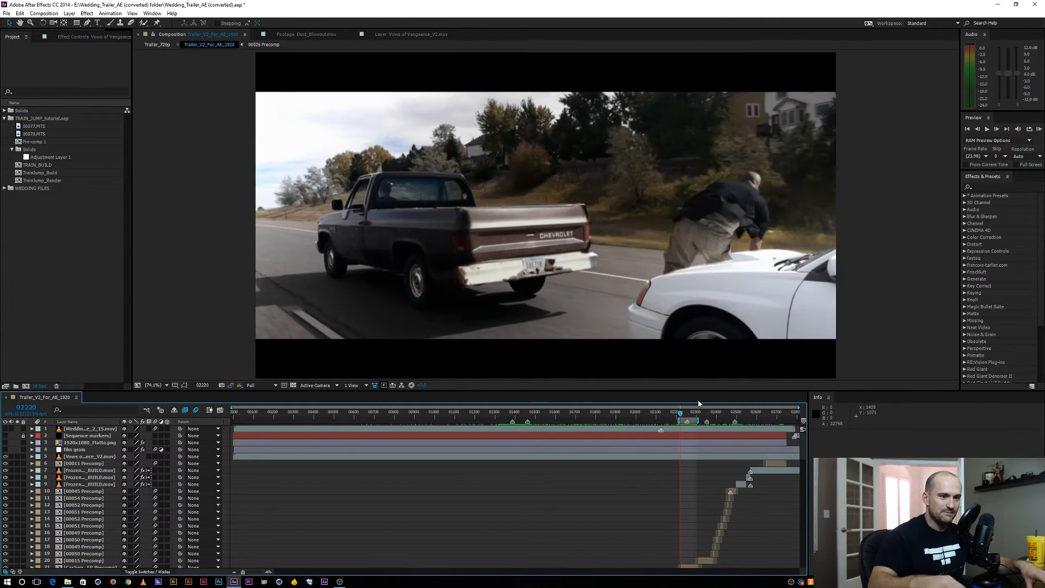
left_click(706, 414)
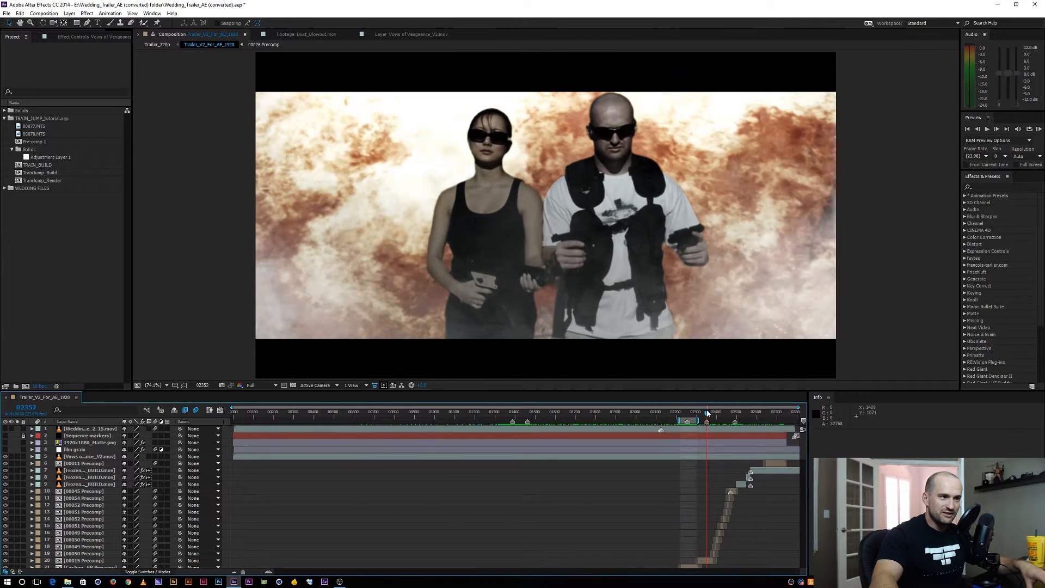
left_click_drag(707, 414, 736, 408)
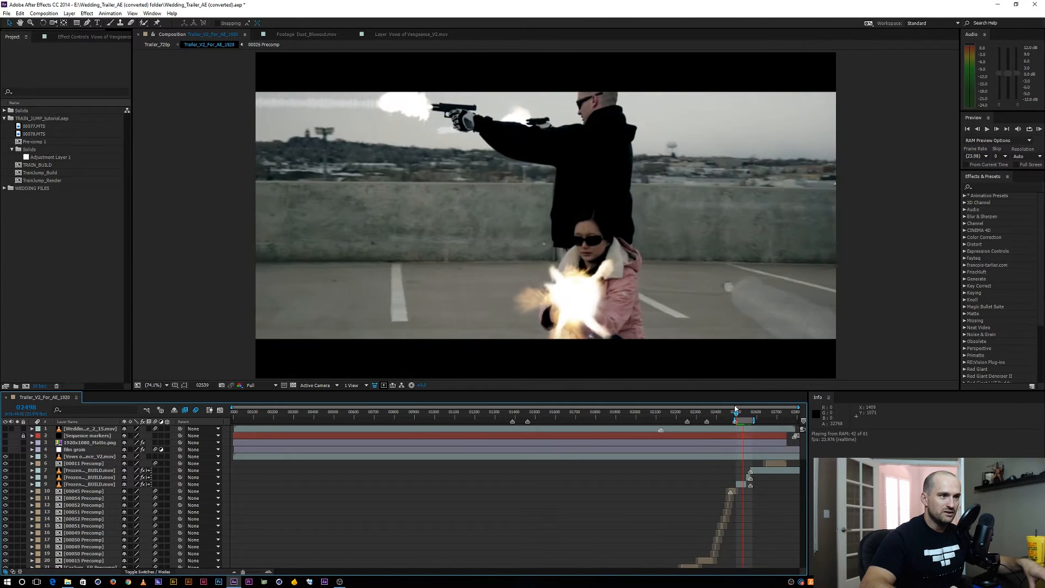
key("space")
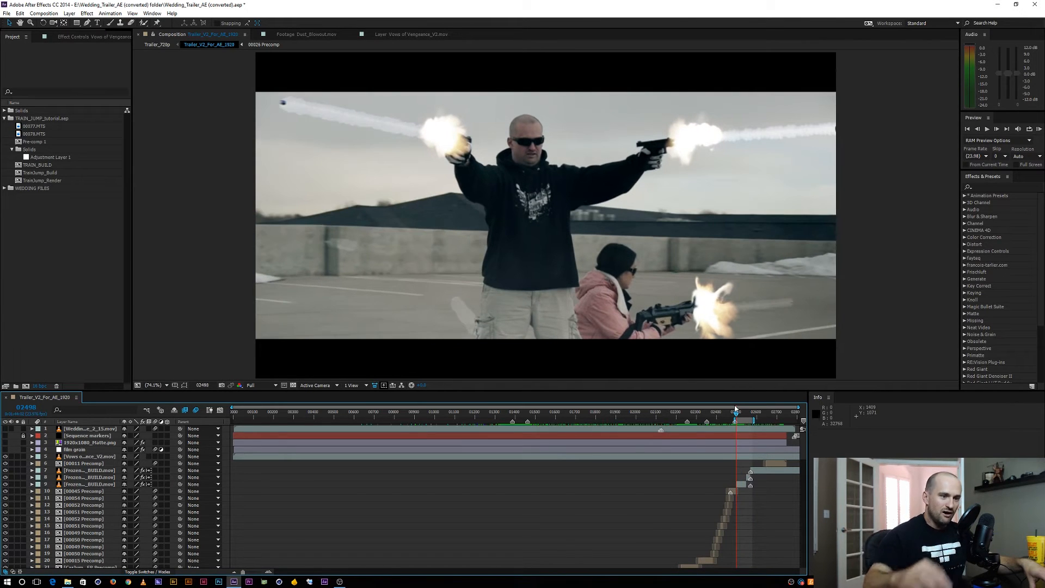
Review the staircase shot around frame 1403 of the trailer and inside the 00061 Precomp
left_click(516, 414)
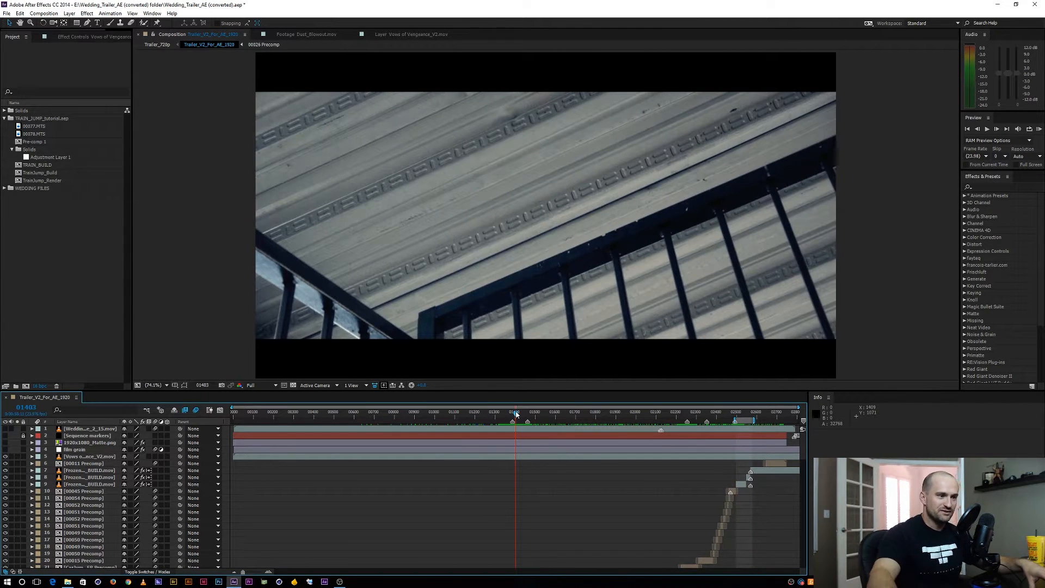
left_click_drag(516, 414, 522, 414)
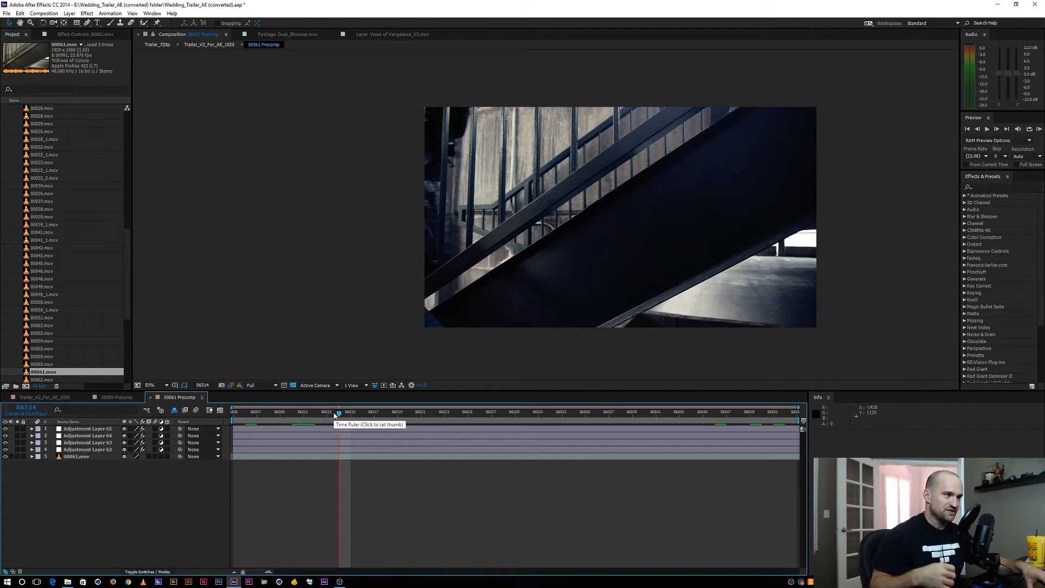
left_click_drag(365, 409, 537, 413)
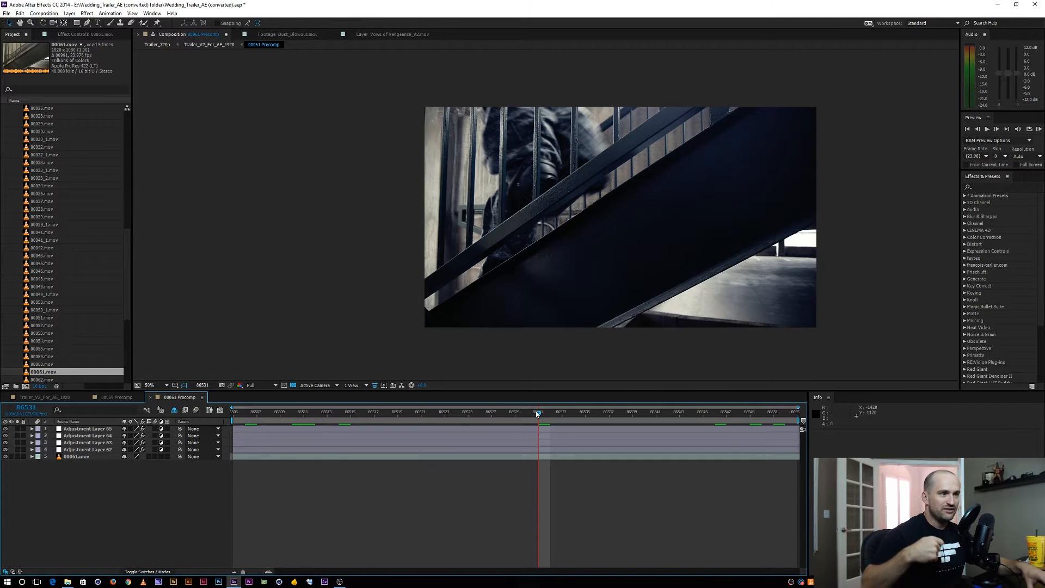
Delete the 00061.mov layer from the 00061 Precomp and review its original source footage fitted to the viewer
left_click(66, 457)
key("Delete")
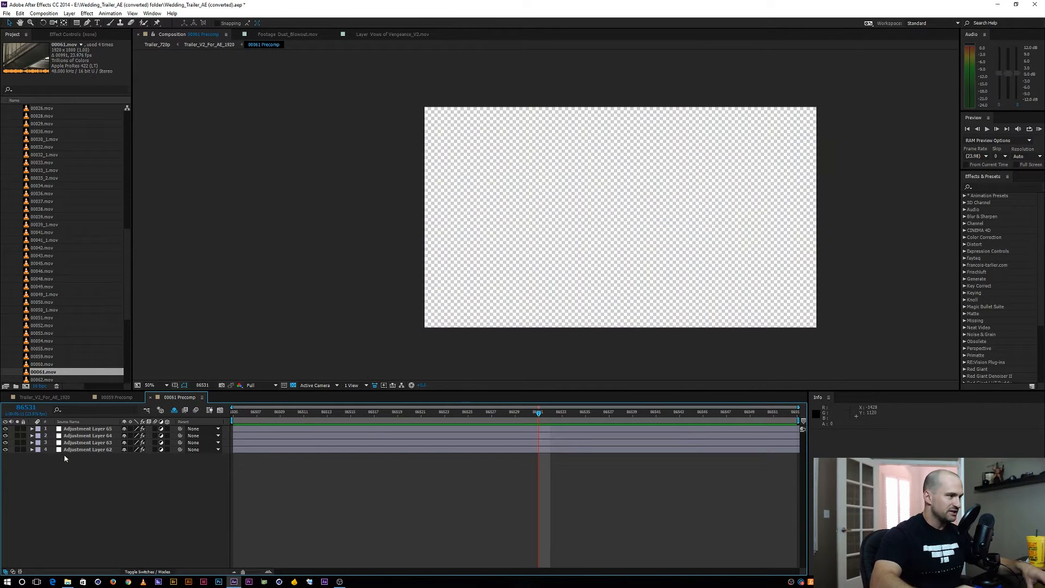
double_click(42, 372)
left_click_drag(189, 368, 262, 371)
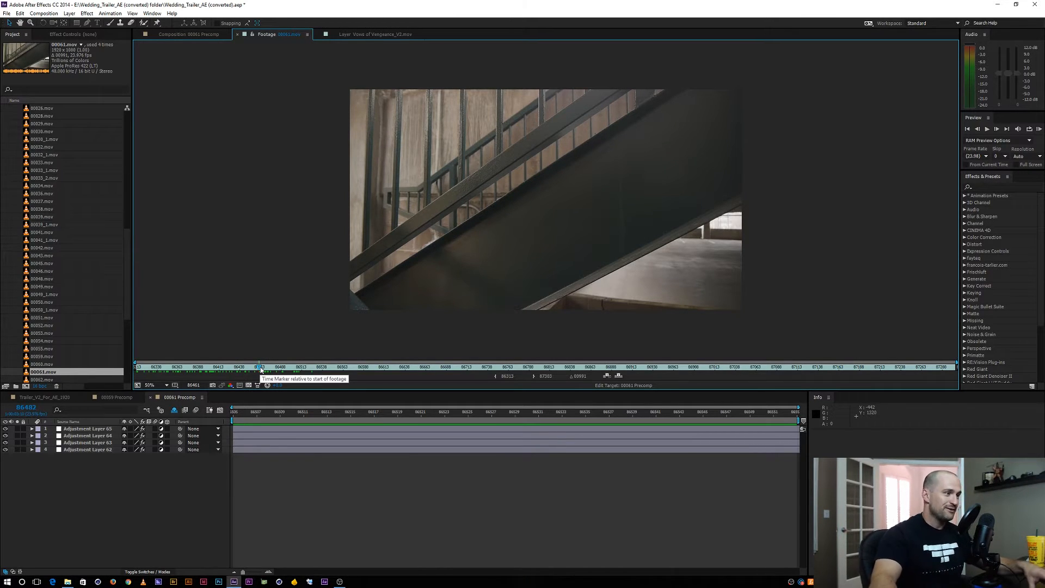
left_click_drag(260, 370, 308, 366)
left_click(158, 385)
left_click(163, 401)
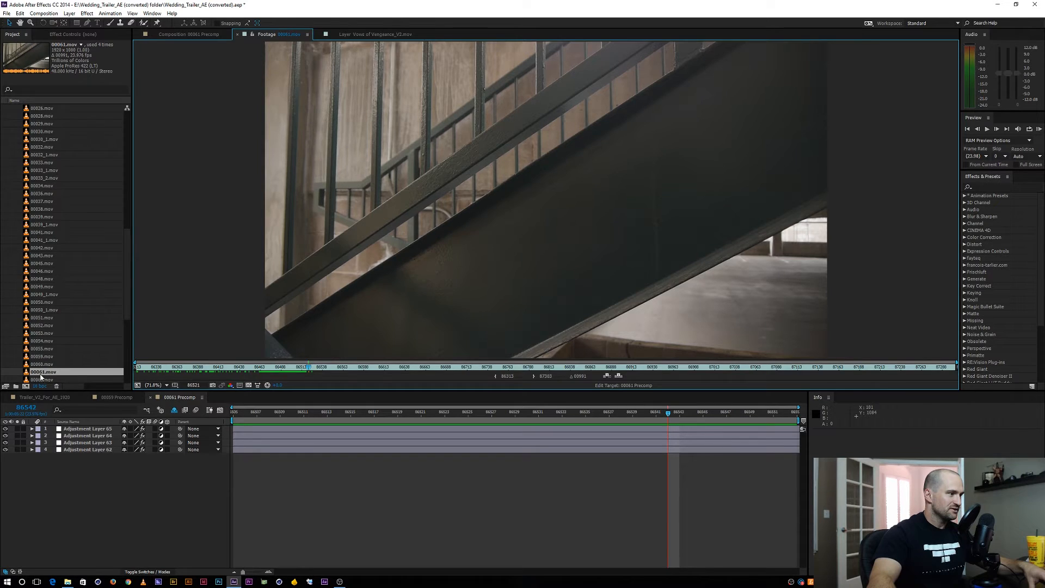
left_click_drag(41, 377, 115, 457)
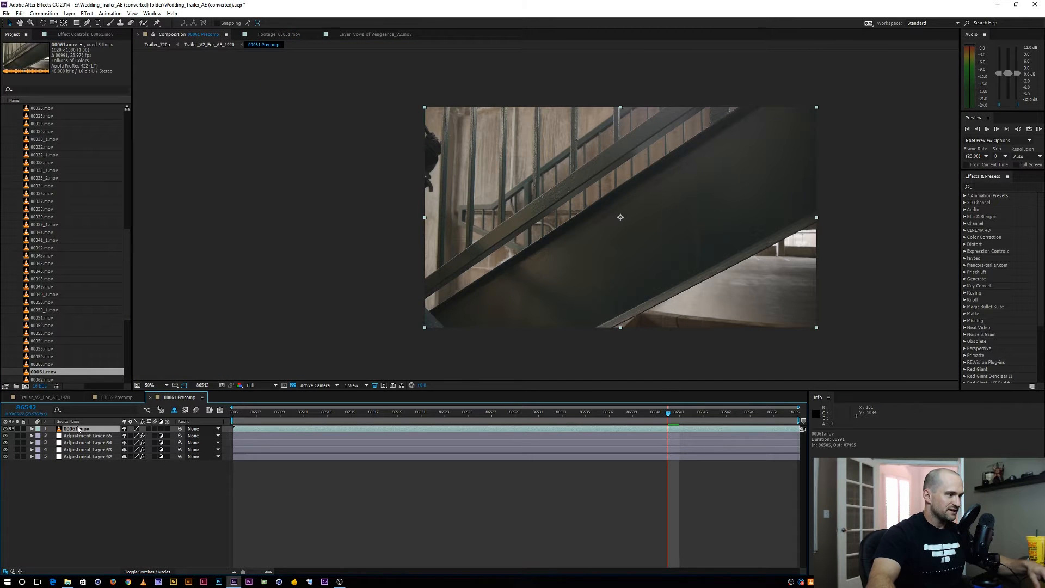
key("Delete")
double_click(37, 372)
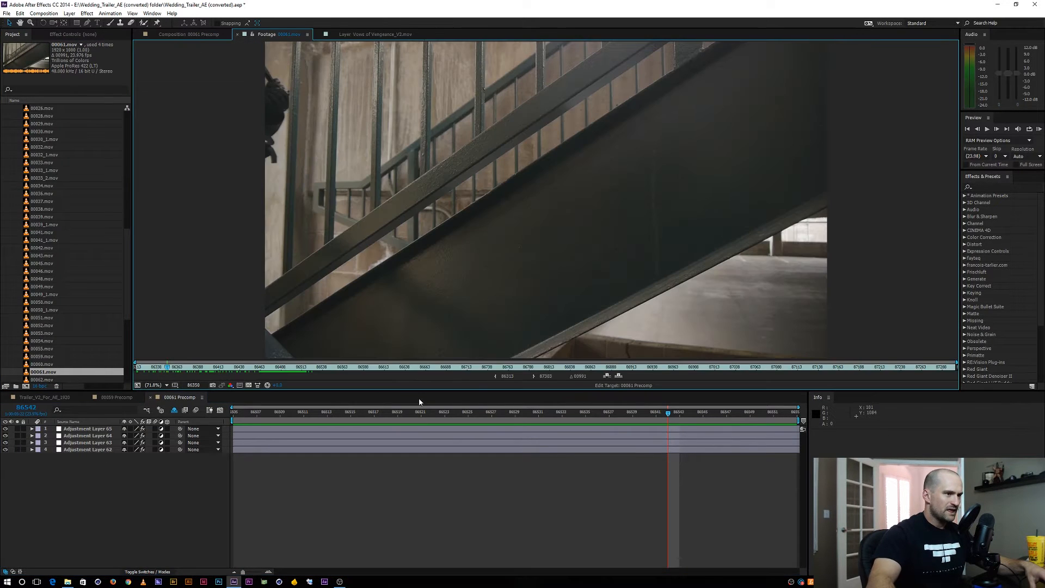
Set the 00061.mov footage in point to 86416 and out point to 86518, and add it beneath the adjustment layers
left_click_drag(164, 367, 307, 357)
left_click(496, 376)
left_click(534, 377)
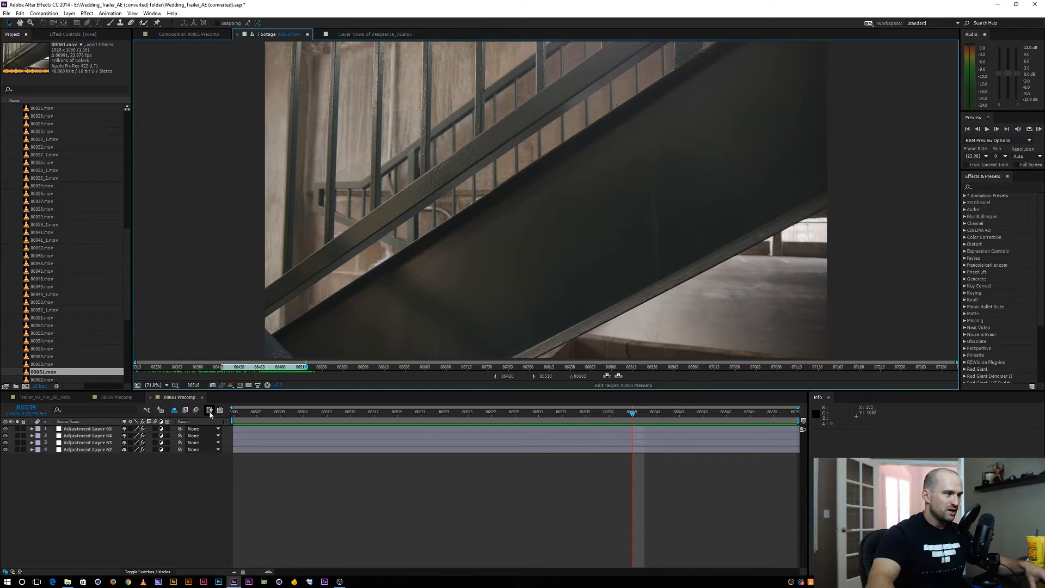
left_click_drag(38, 371, 81, 468)
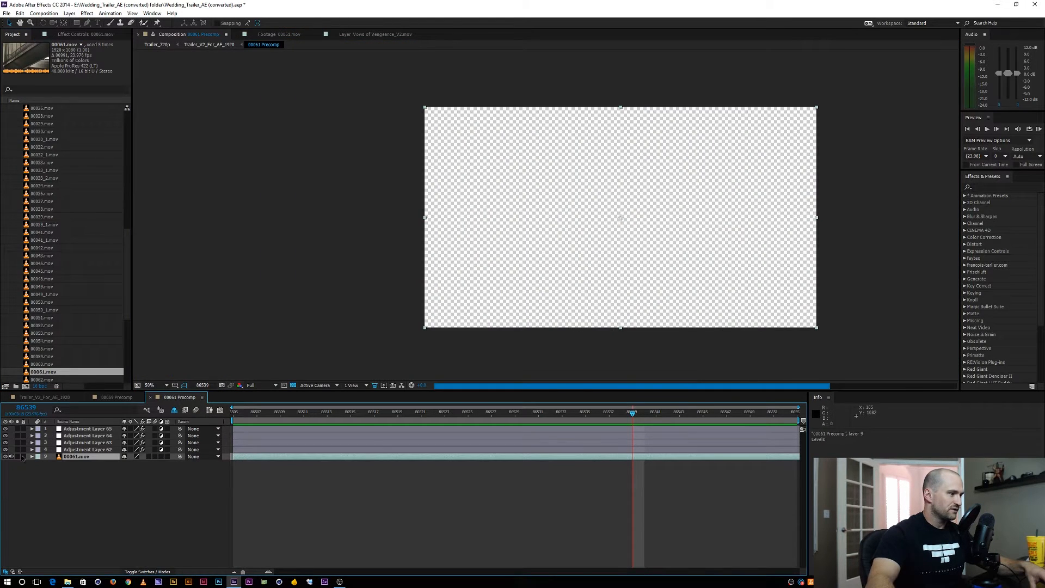
Hide the four adjustment layers and set the 00061 Precomp duration to 300 frames
left_click(5, 429)
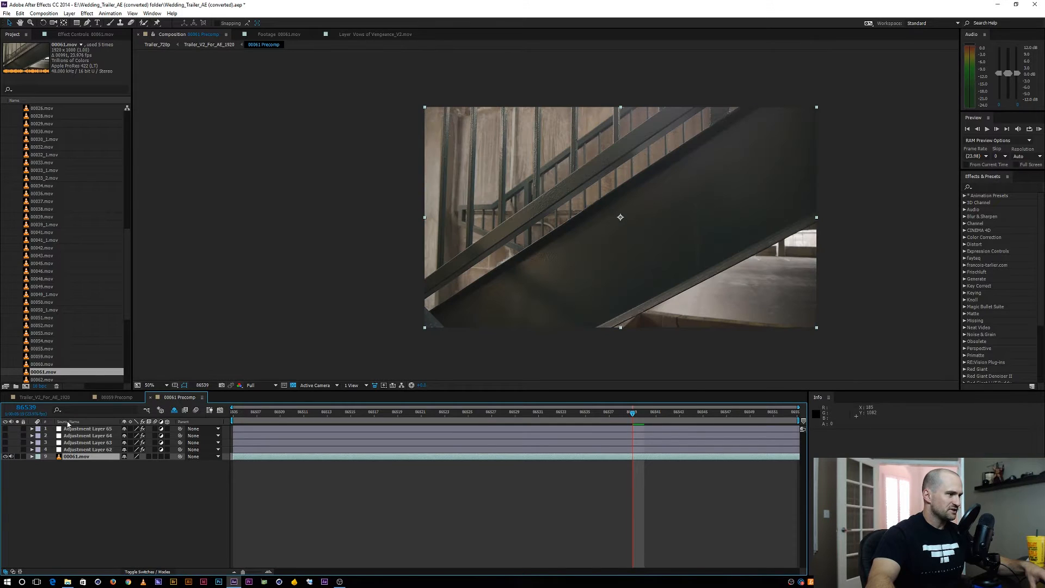
left_click(102, 506)
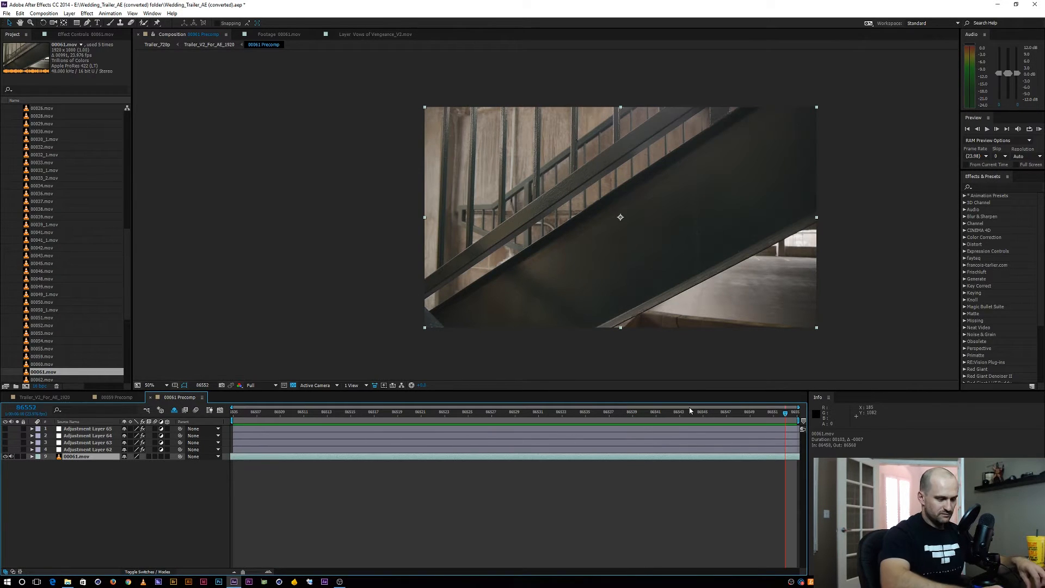
key("ctrl+k")
left_click(116, 192)
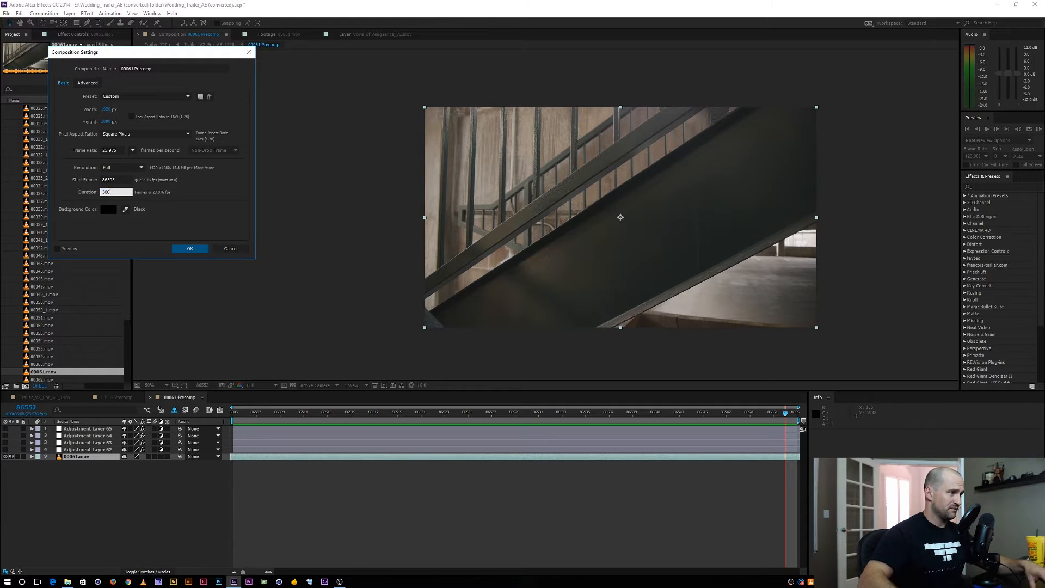
key("Return")
key("minus")
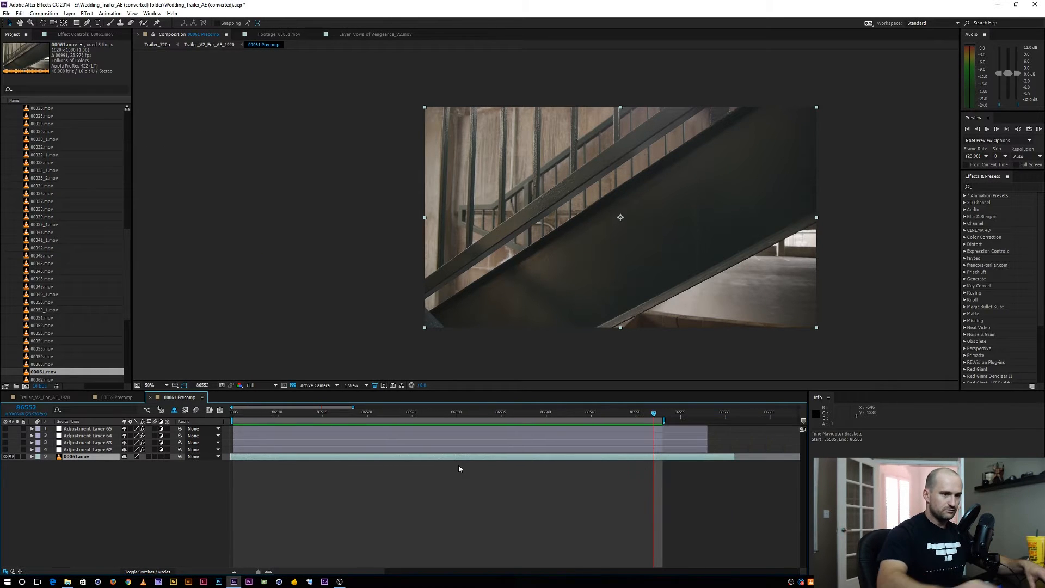
Extend the four adjustment layers, the 00061.mov layer and the work area further along the timeline, and preview the clip
left_click(676, 429)
left_click(678, 449, "shift")
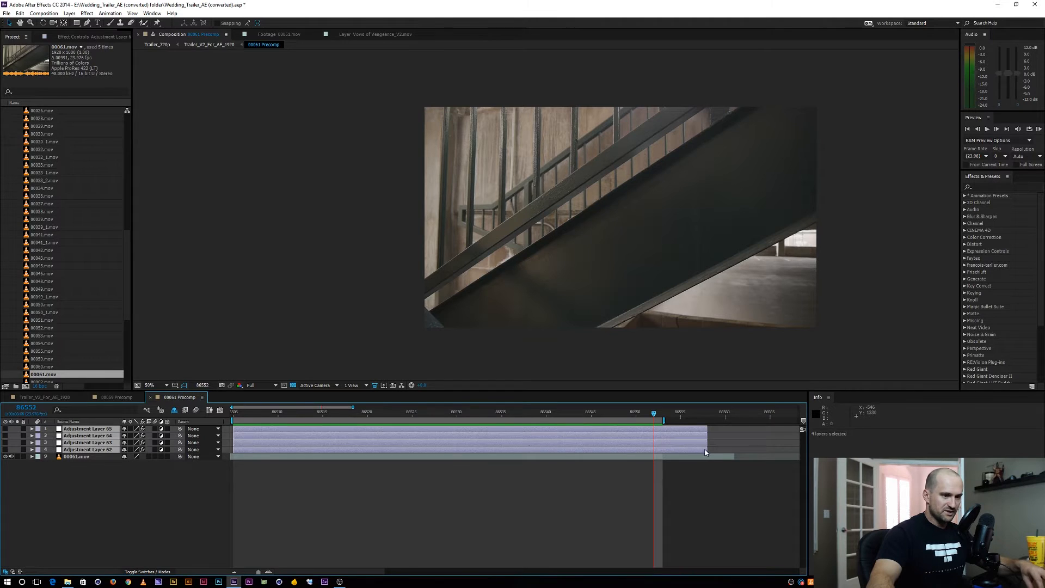
left_click_drag(707, 451, 816, 445)
left_click_drag(636, 457, 736, 457)
left_click_drag(566, 421, 763, 420)
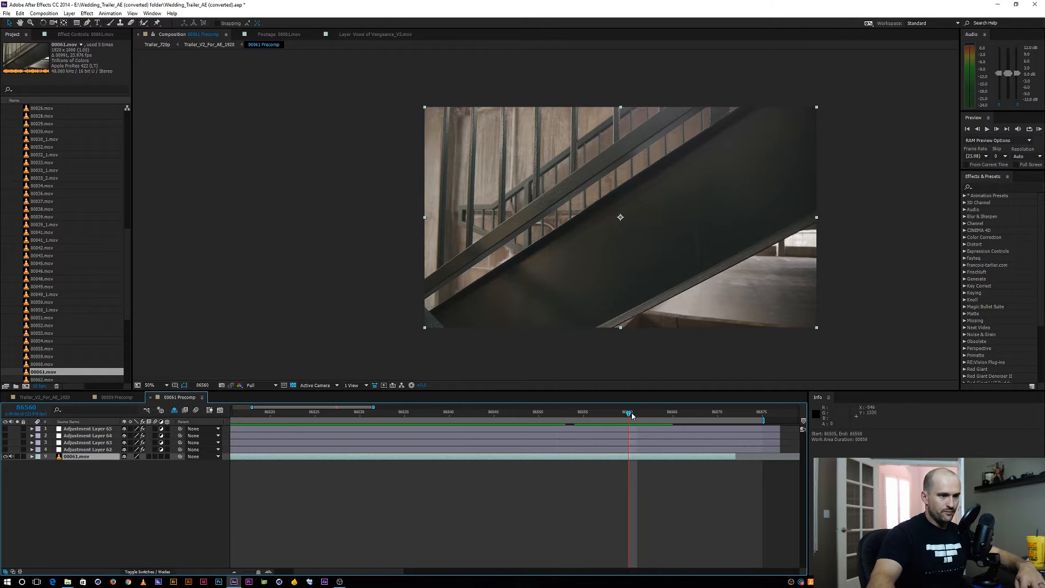
key("space")
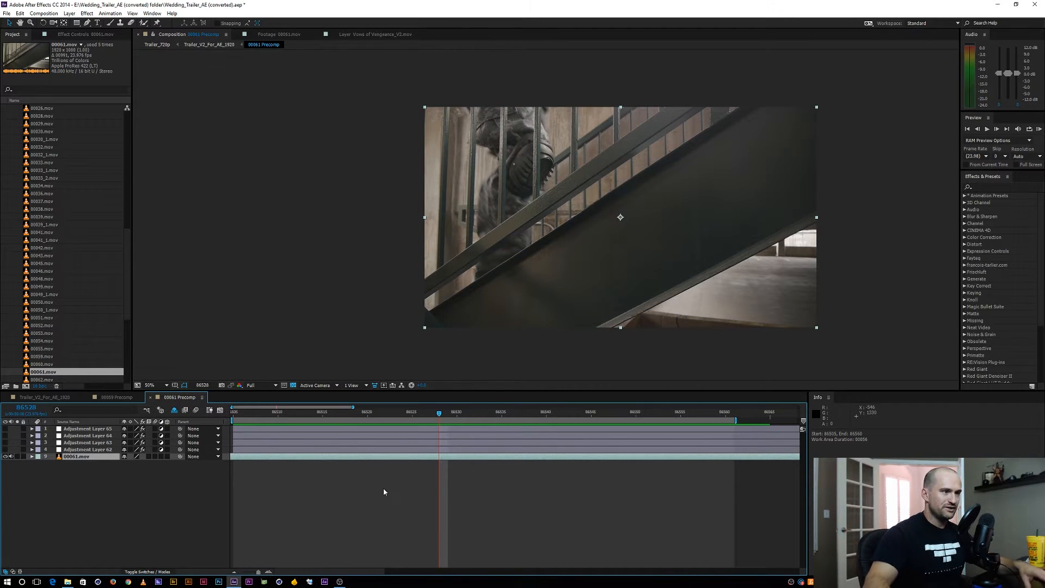
Draw a rectangular mask around the figure on the stairs in the 00061.mov layer and keyframe its Mask Path at frame 86528
left_click(157, 383)
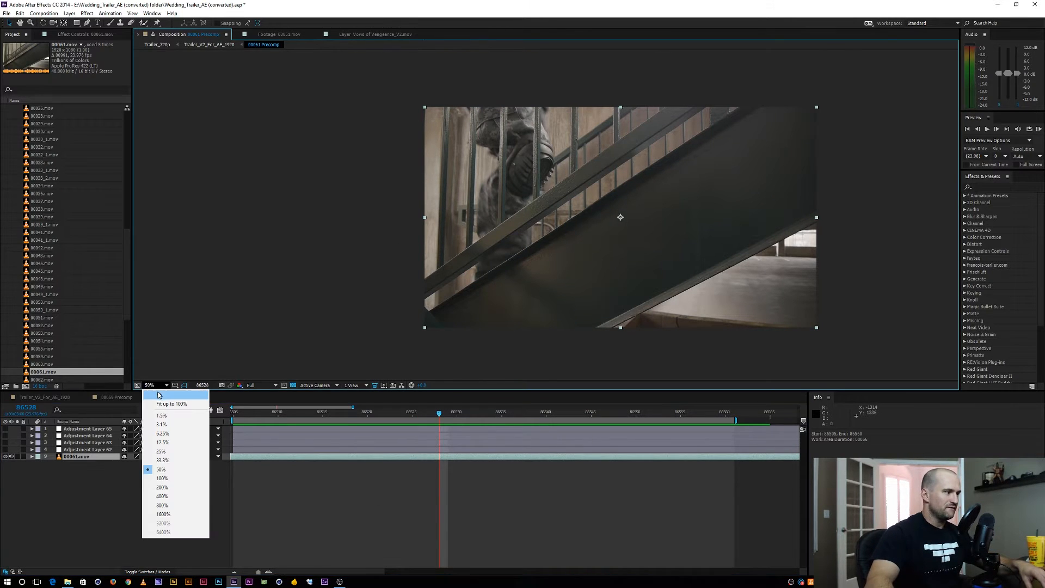
left_click(161, 397)
mouse_move(292, 390)
left_mouse_down()
mouse_move(292, 430)
mouse_move(292, 405)
left_mouse_up()
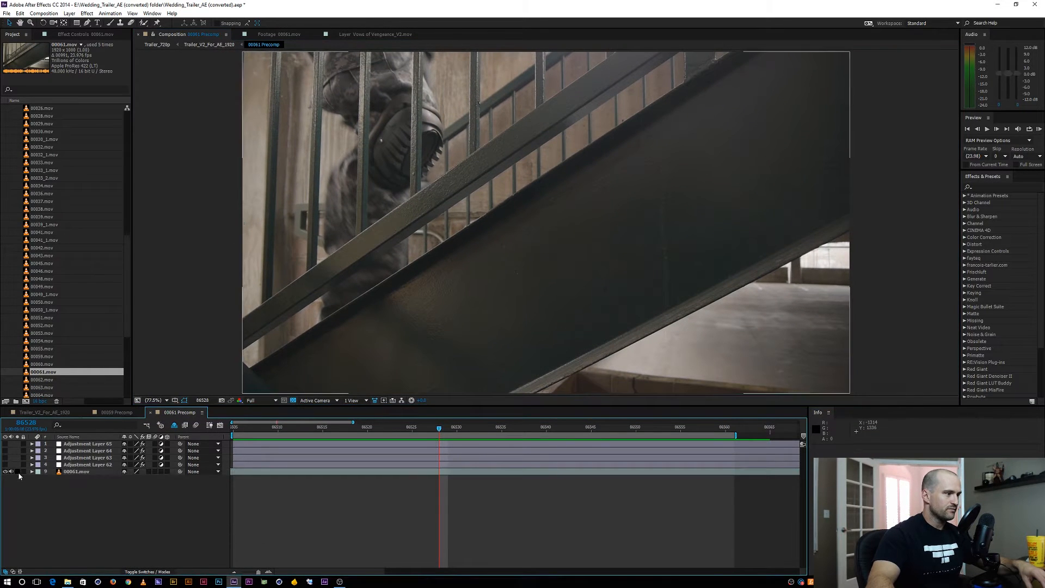
left_click(75, 473)
scroll(409, 201, "down", 1)
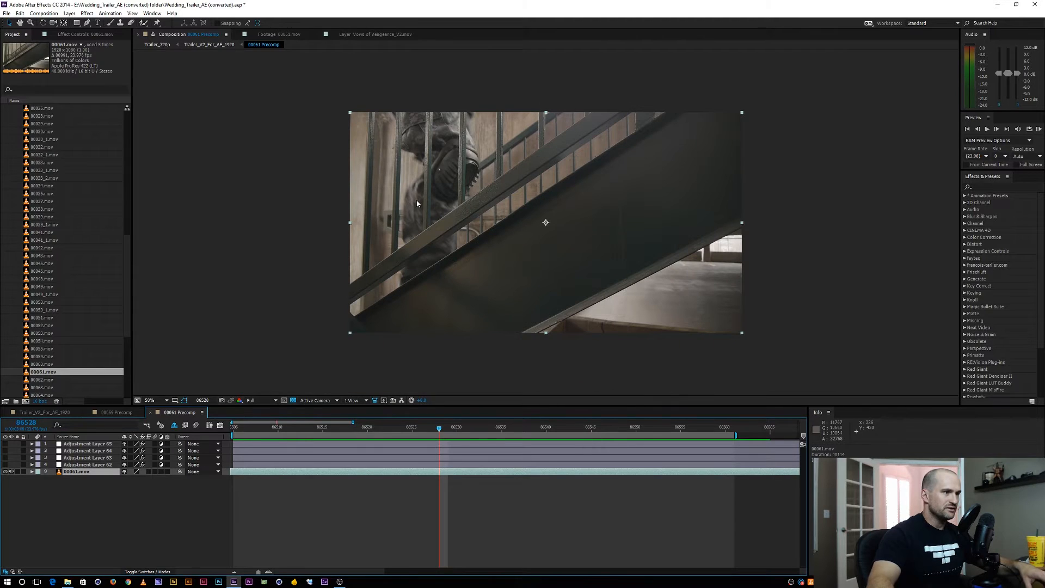
mouse_move(373, 85)
left_mouse_down()
mouse_move(436, 315)
mouse_move(483, 302)
mouse_move(478, 286)
mouse_move(497, 290)
left_mouse_up()
key("m")
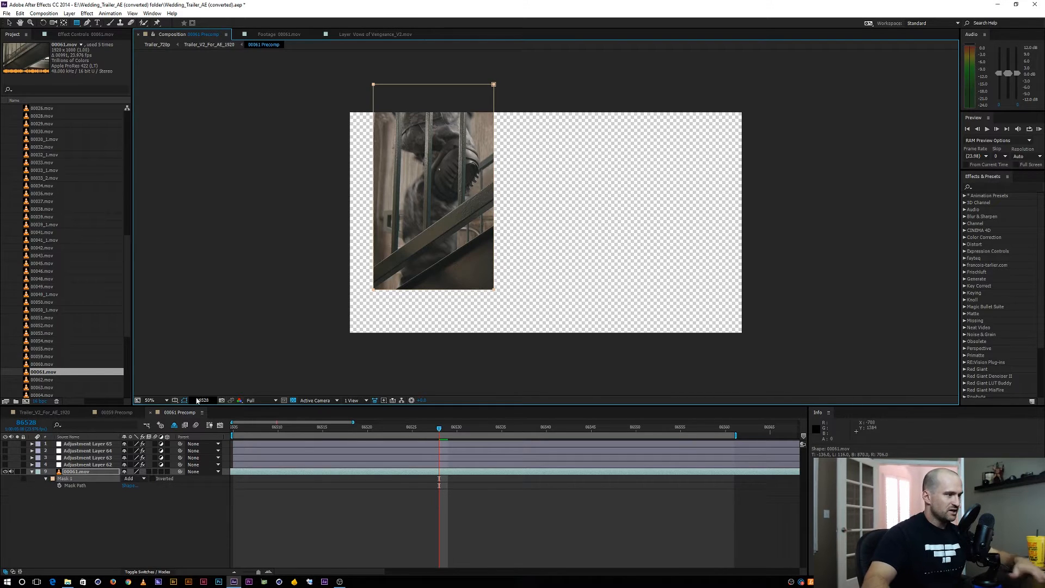
left_click(59, 485)
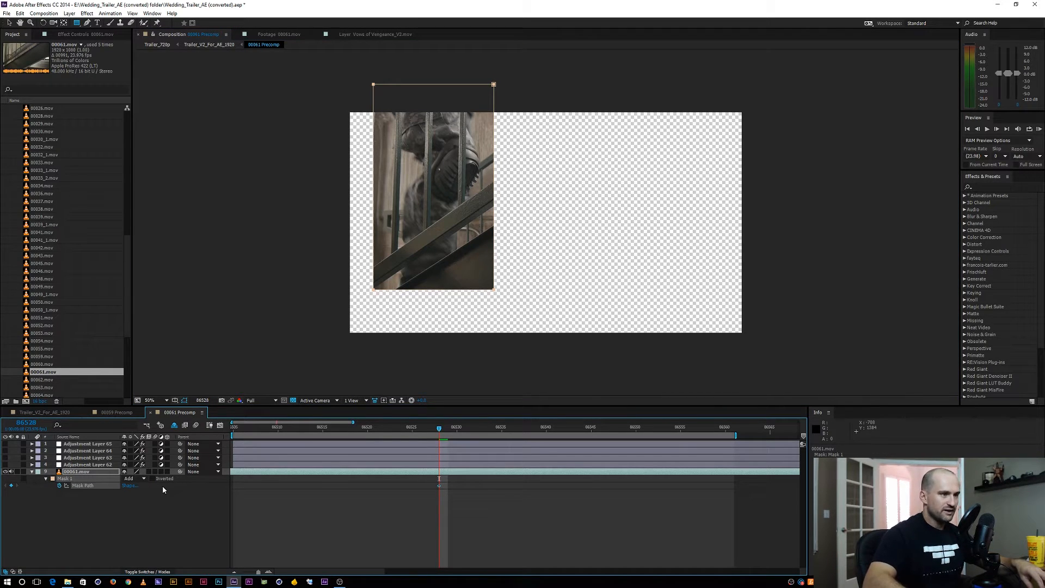
At frame 86508, move the whole mask to the left edge of the image to follow the entering figure
key("shift+Page_Up")
key("shift+Page_Up")
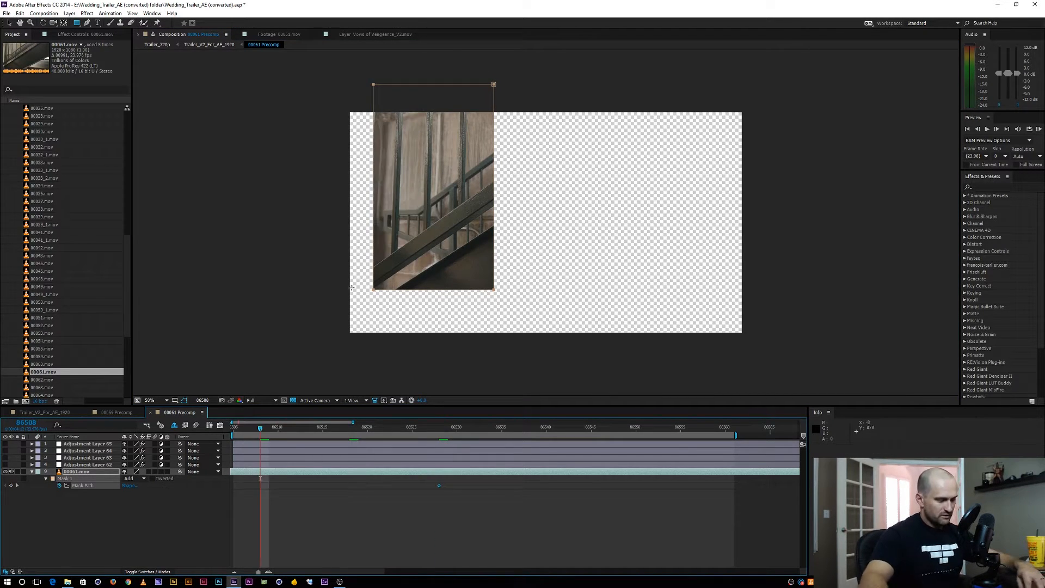
key("v")
double_click(493, 85)
left_click_drag(479, 102, 353, 112)
At frame 86505, move the whole mask completely outside the left edge of the image
key("Page_Up")
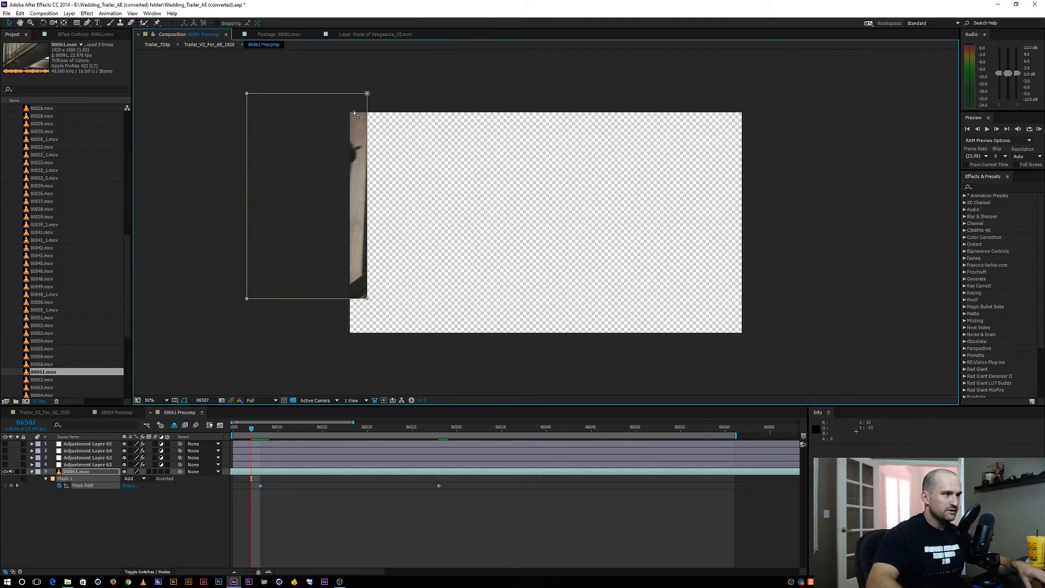
key("Page_Up")
key("Page_Up")
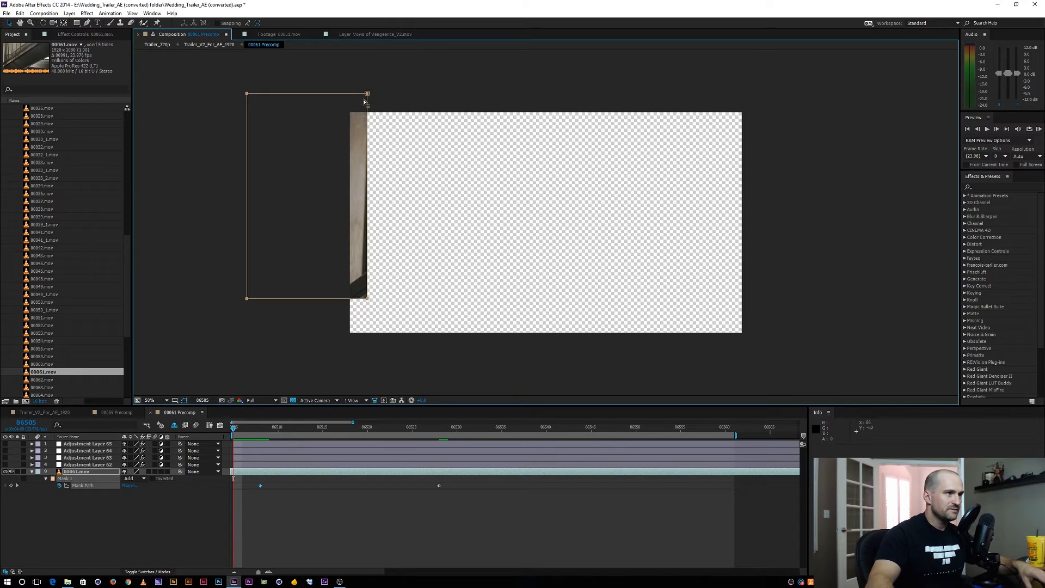
double_click(367, 93)
left_click_drag(338, 102, 319, 102)
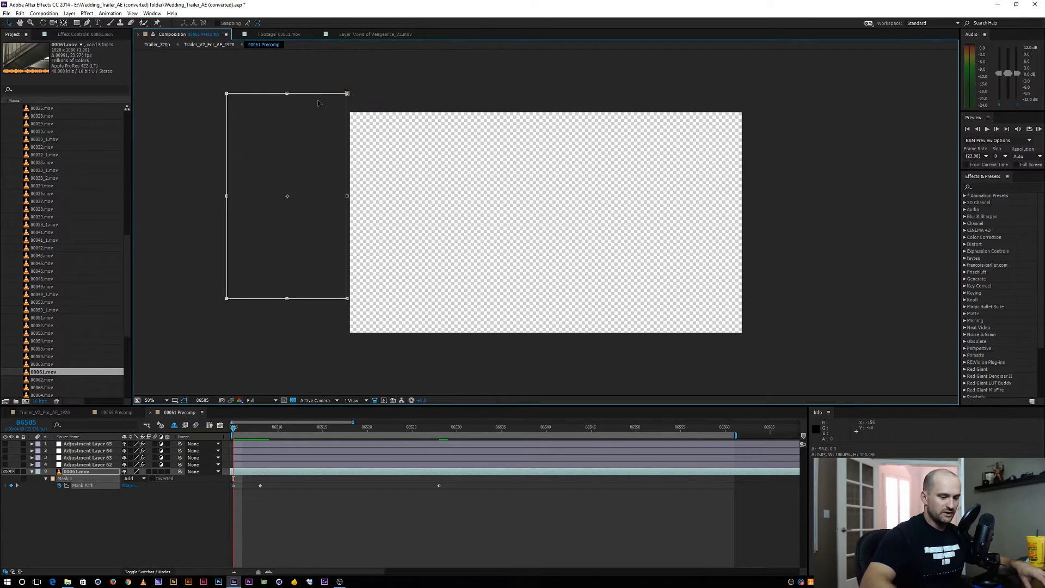
Check the mask's motion up to frame 86520 and try shifting it slightly to the right there
key("Page_Down")
key("Page_Down")
key("Page_Down")
key("Page_Down")
key("Page_Down")
key("Page_Down")
key("Page_Down")
key("Page_Down")
key("Page_Down")
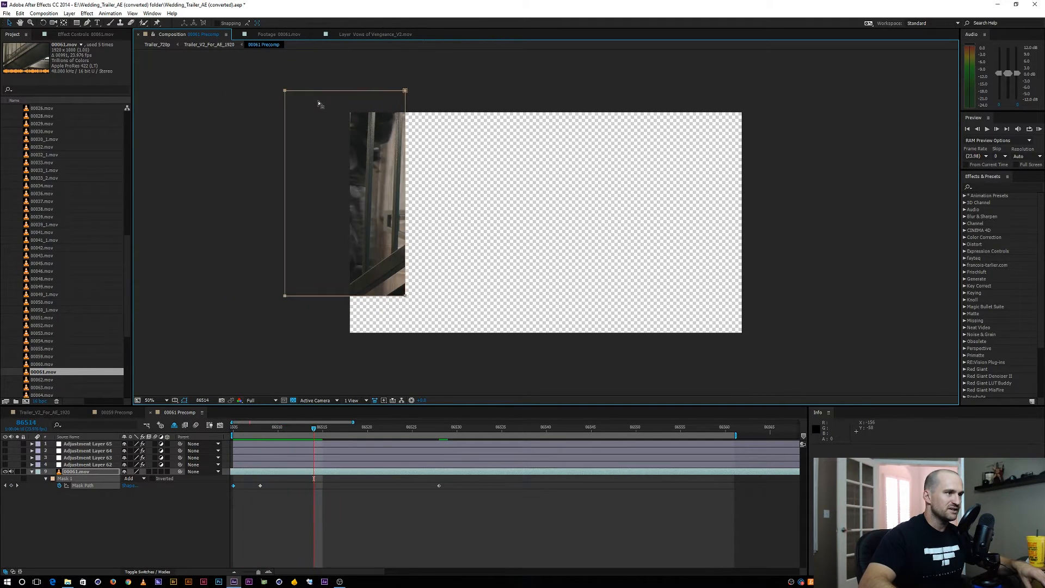
key("Page_Down")
key("Page_Down")
key("Page_Down")
key("Page_Down")
key("Page_Down")
key("Page_Down")
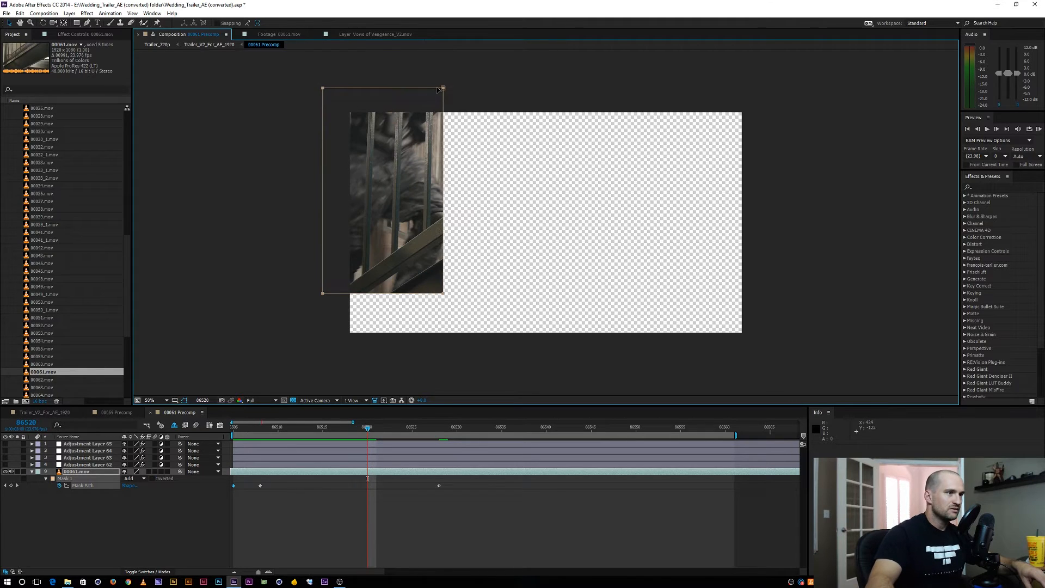
left_click_drag(439, 89, 458, 86)
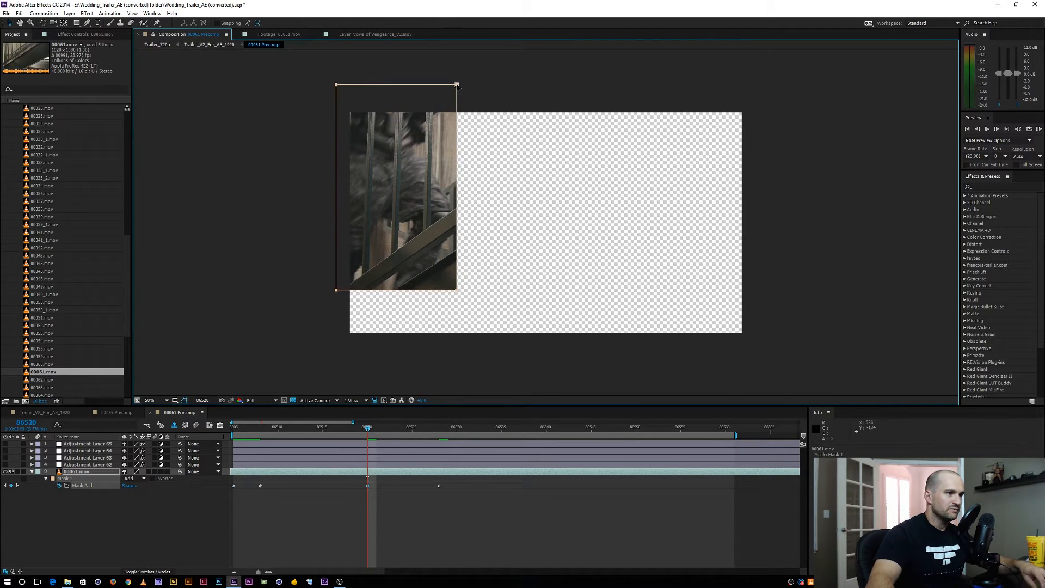
key("ctrl+z")
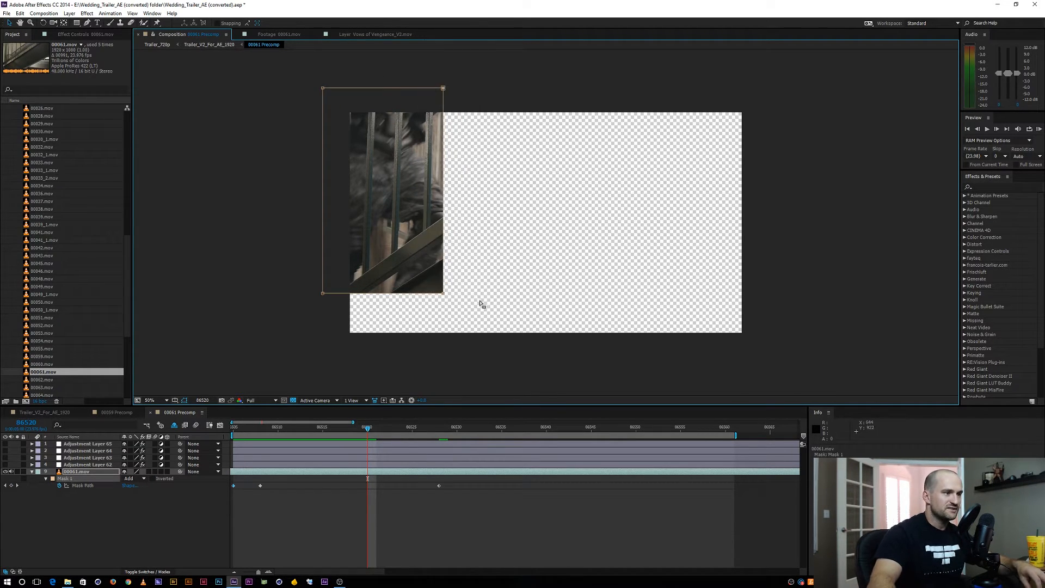
At frame 86520, widen the mask to the right; at frame 86538, shift it onto the figure with its right edge slanted up along the stairs
left_click_drag(443, 292, 466, 296)
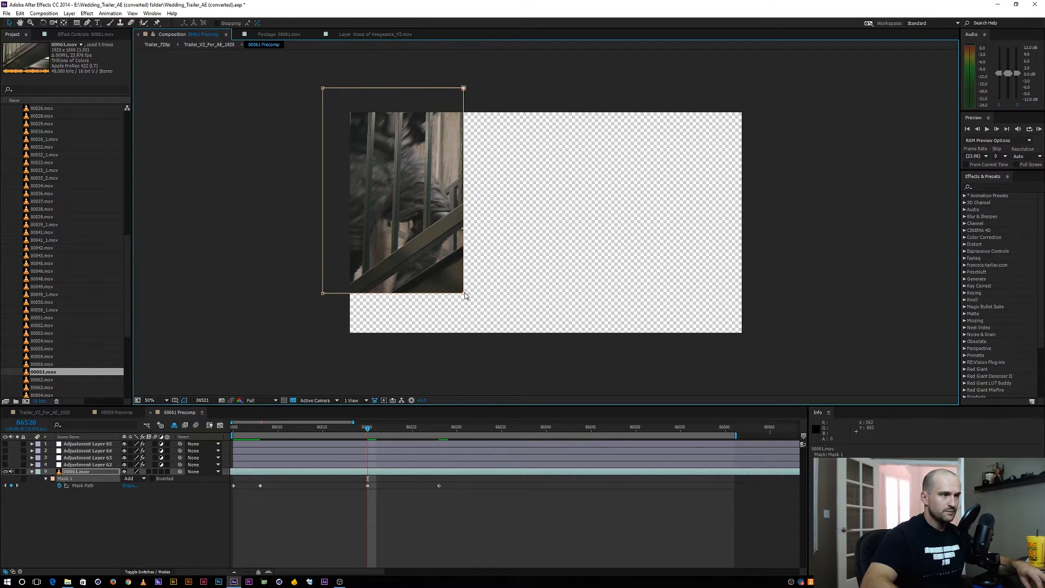
key("Page_Down")
key("Page_Down")
key("Page_Down")
key("Page_Down")
key("Page_Down")
key("Page_Down")
key("Page_Down")
key("Page_Down")
key("Page_Down")
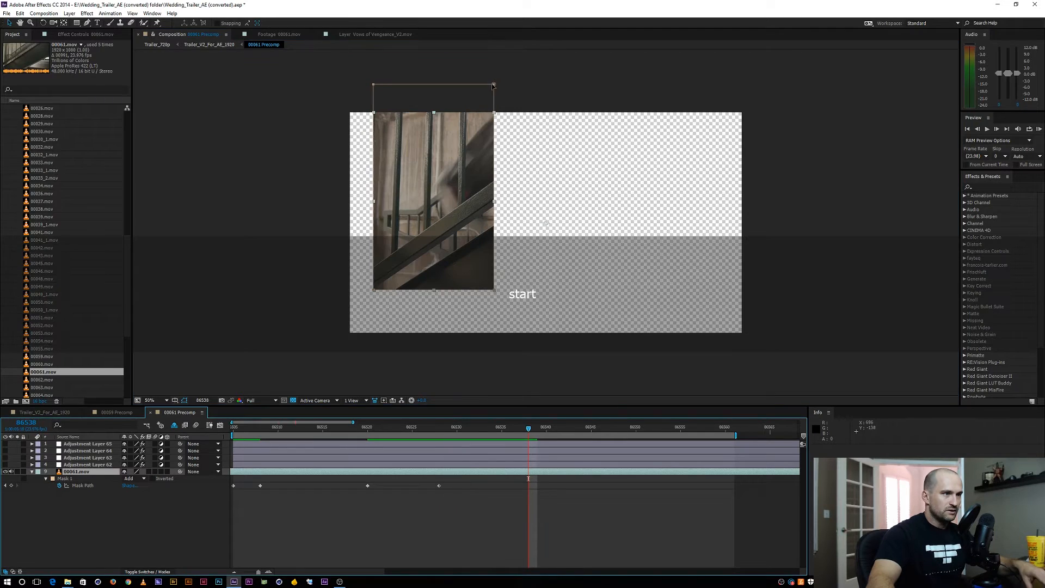
key("shift+Page_Down")
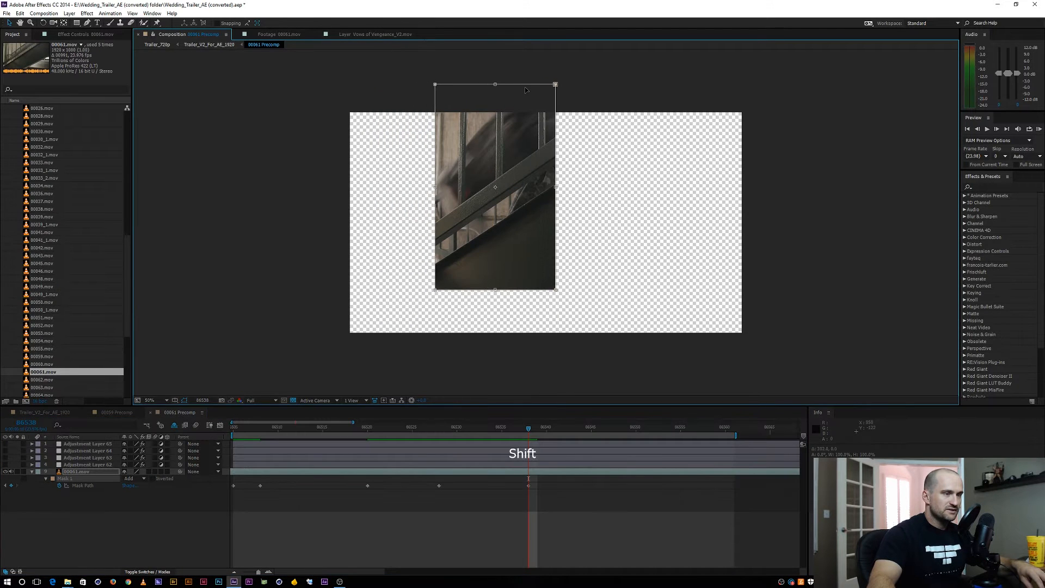
key("Return")
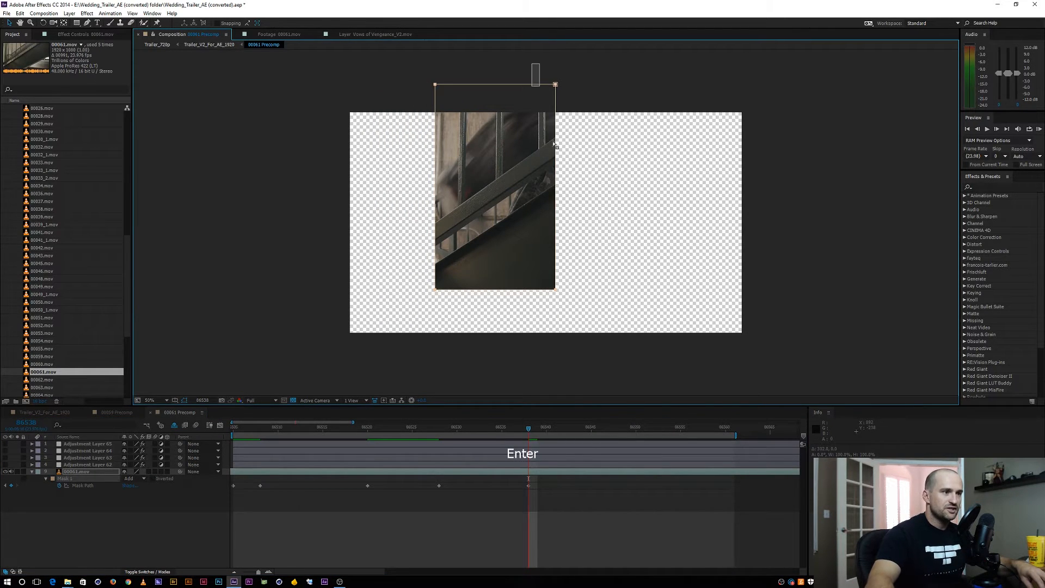
left_click_drag(556, 289, 605, 191)
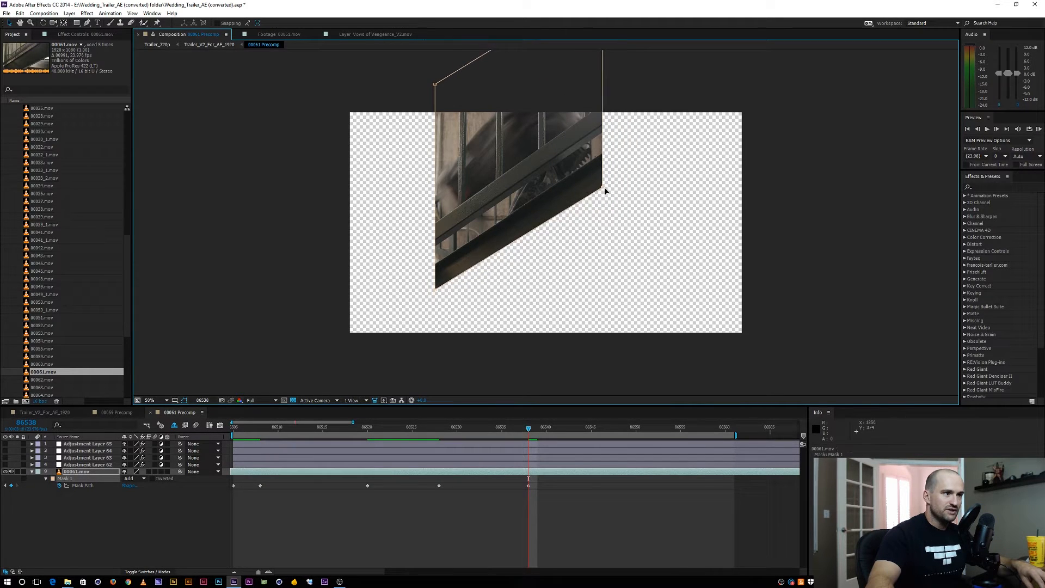
At frame 86548, move the whole mask up and to the right along the staircase to follow the figure
key("shift+Page_Down")
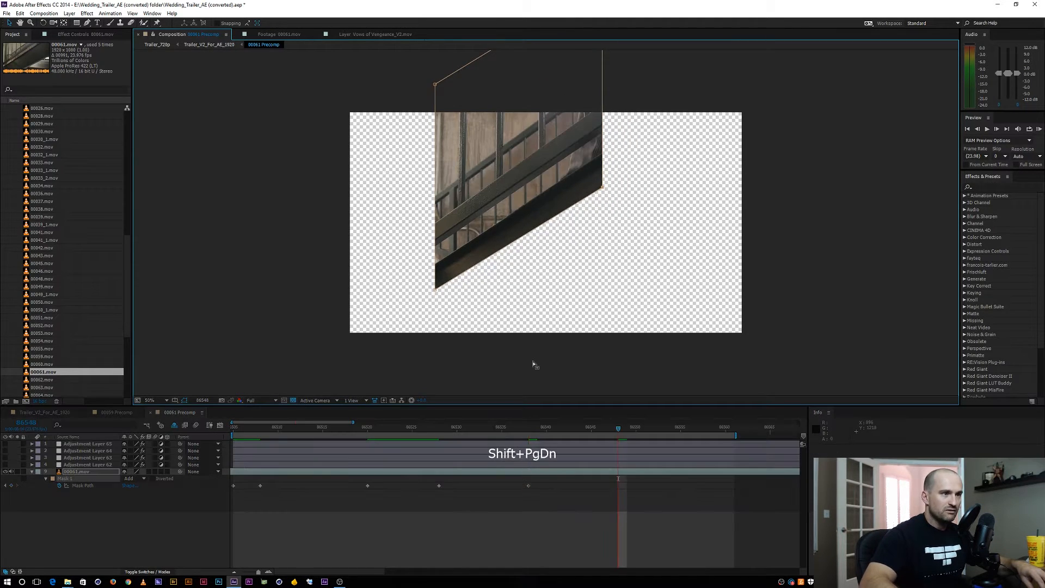
double_click(435, 289)
left_click_drag(474, 226, 597, 144)
At frame 86554, move the whole mask farther up the stairs toward the image's upper right corner
key("Page_Down")
key("Page_Down")
key("Page_Down")
key("Page_Down")
key("Page_Down")
key("Page_Down")
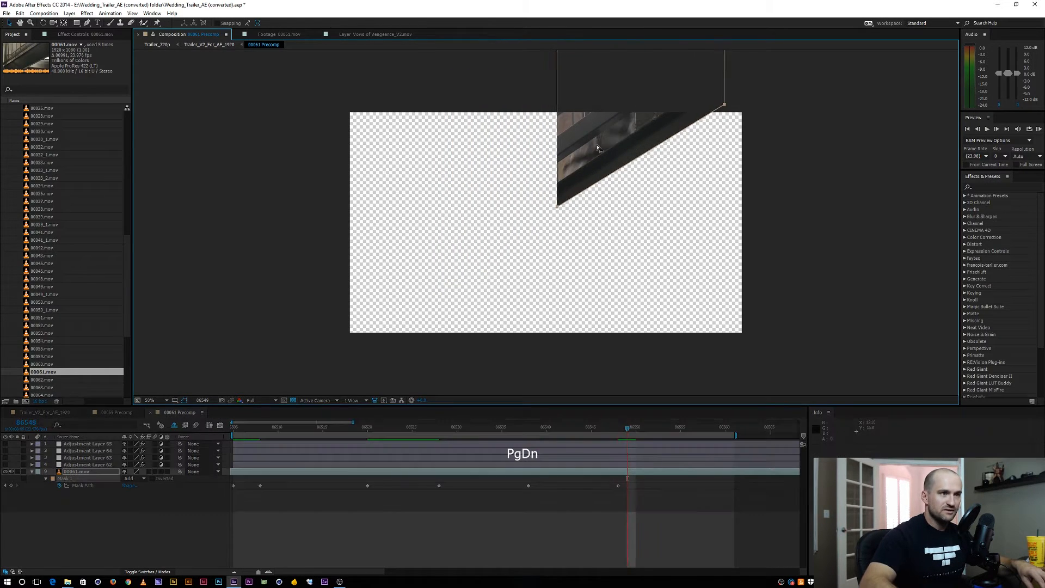
double_click(557, 207)
left_click_drag(591, 162, 728, 85)
At frame 86558, move the mask past the image's upper right corner and trim the end of the 00061.mov layer to that frame
key("Page_Down")
key("Page_Down")
key("Page_Down")
key("Page_Down")
key("Page_Down")
double_click(632, 154)
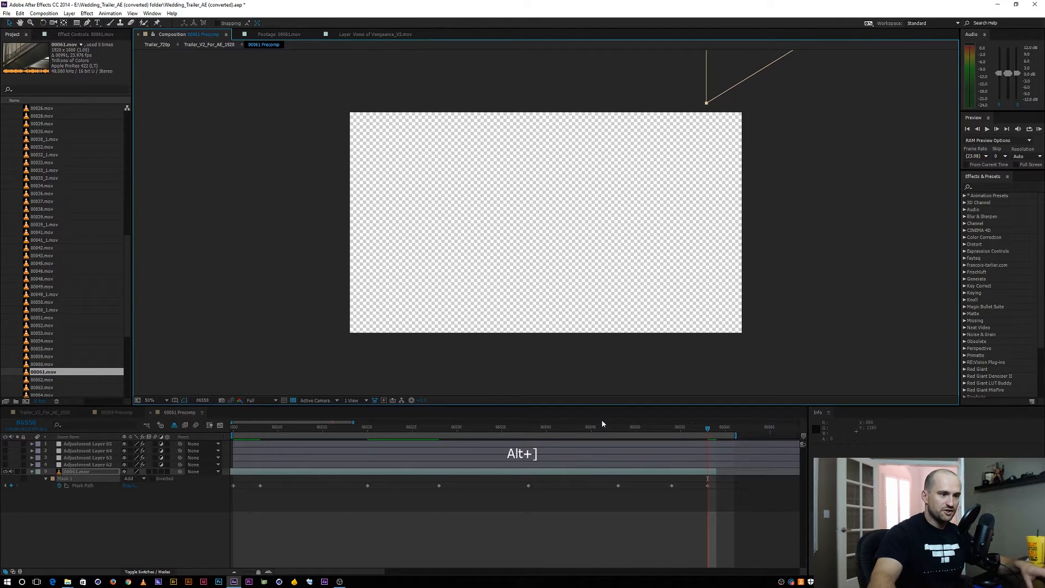
At frame 86531, extend the mask's right edge outward and upward to cover the figure's leading side
left_click_drag(602, 427, 466, 423)
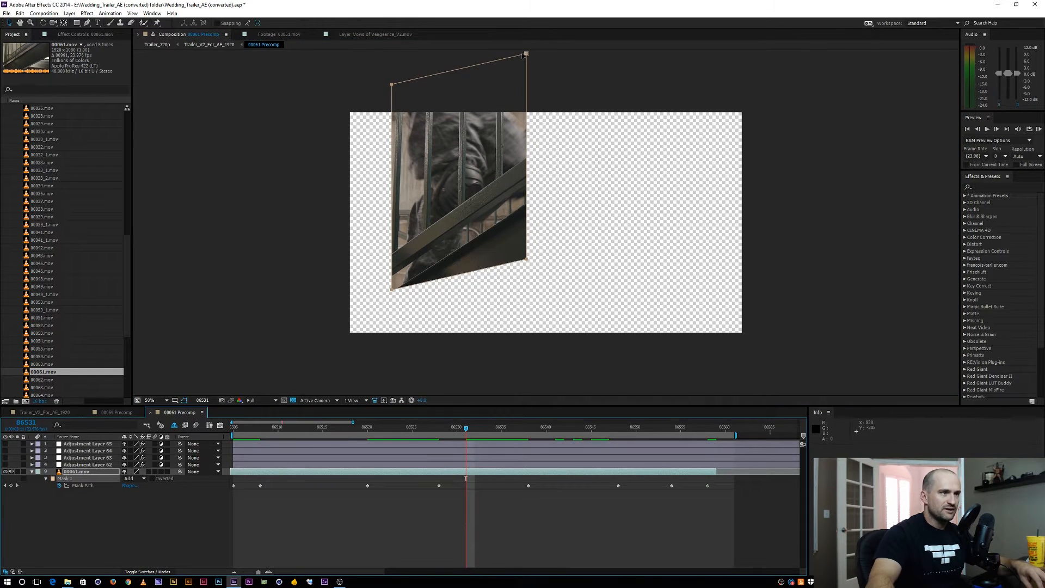
left_click_drag(510, 298, 593, 31)
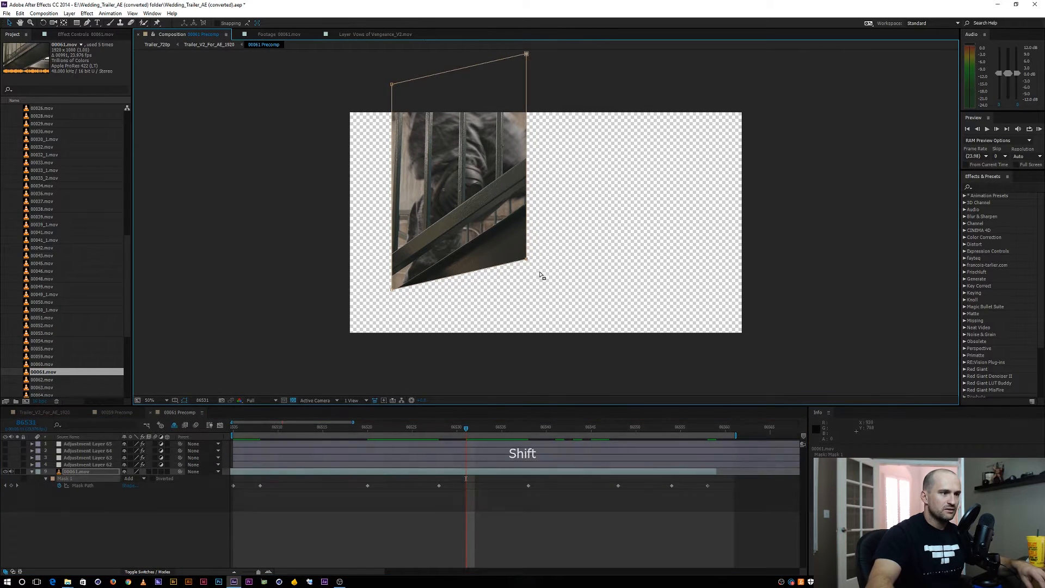
left_click_drag(526, 258, 550, 237)
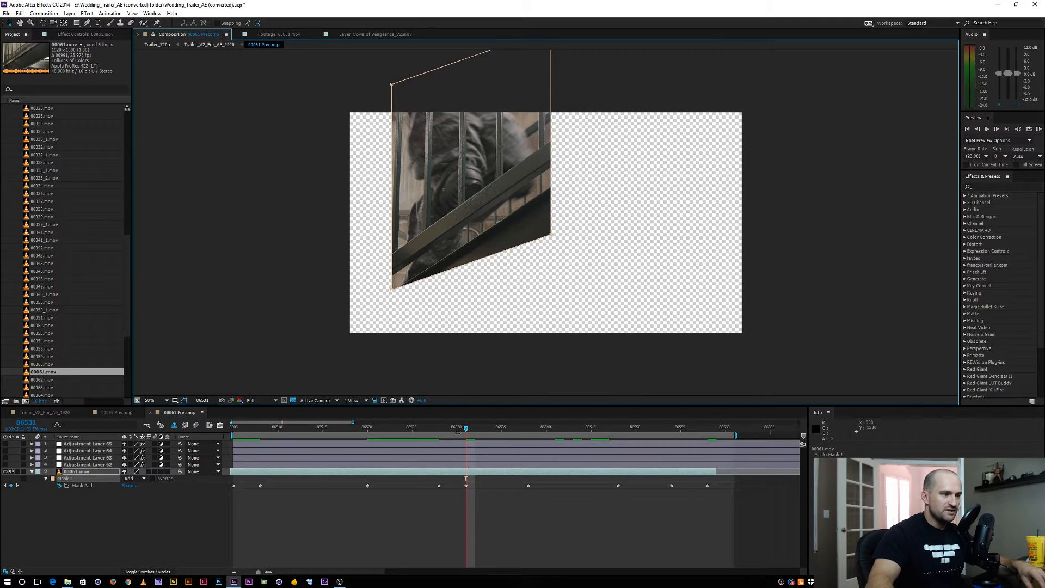
At frame 86525, extend the mask's left edge slightly outward to cover the figure's trailing side
left_click_drag(466, 428, 409, 422)
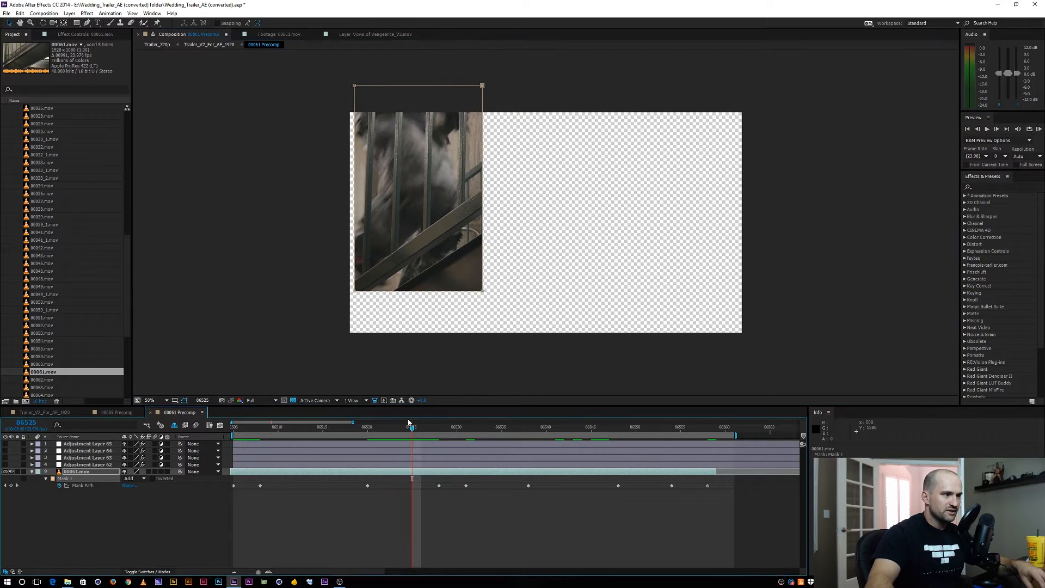
left_click_drag(330, 309, 391, 52)
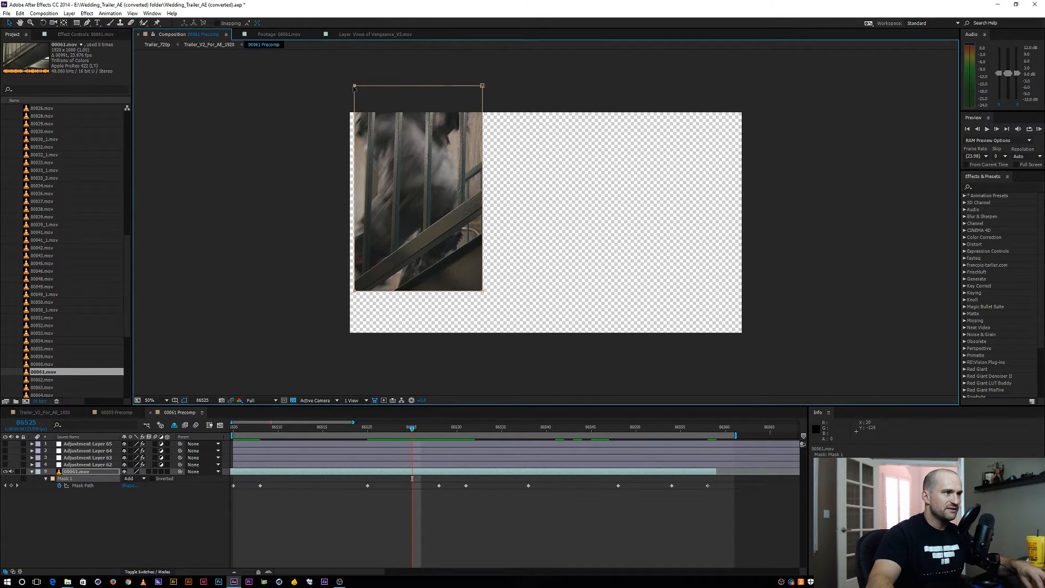
left_click_drag(354, 86, 342, 86)
Set the Mask Feather of Mask 1 to about 100 pixels and check the softened edges around frame 86531
left_click_drag(406, 431, 466, 429)
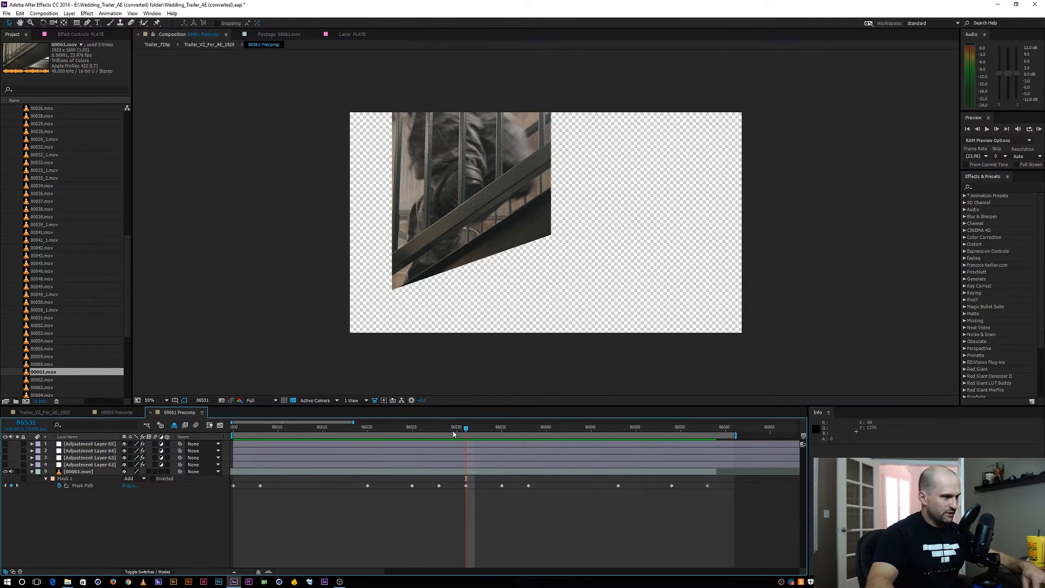
key("f")
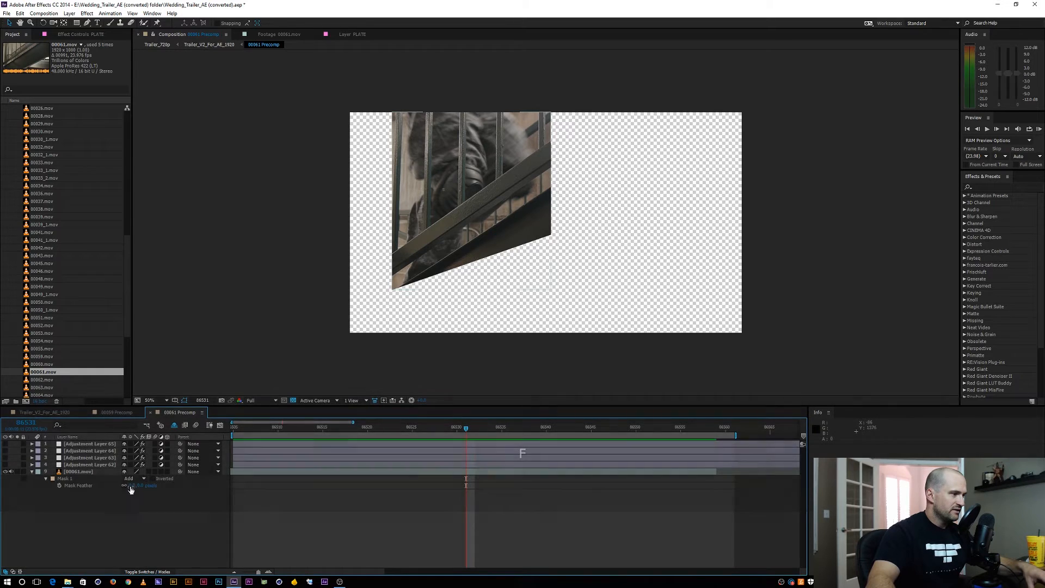
left_click_drag(131, 488, 181, 481)
key("F2")
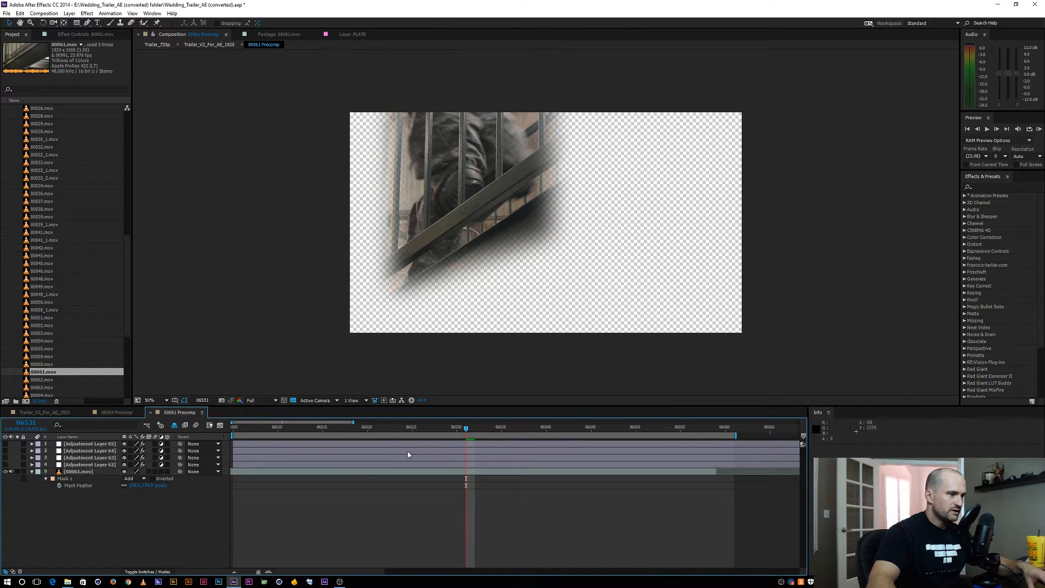
mouse_move(491, 432)
left_mouse_down()
mouse_move(709, 429)
mouse_move(475, 428)
left_mouse_up()
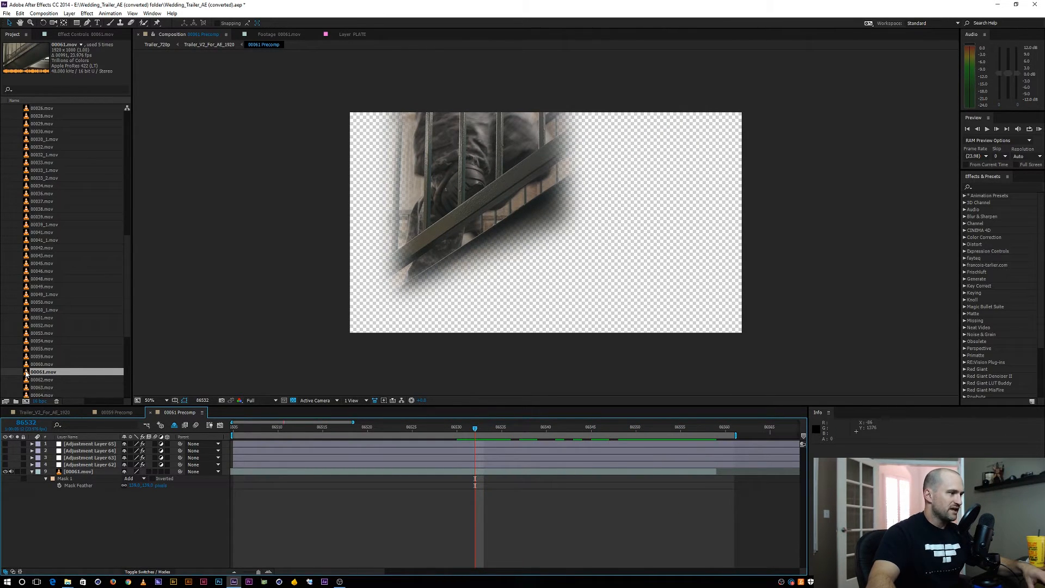
Mark frames 86518 to 86605 of the 00061.mov source footage and overlay that range in the 00061 Precomp as a new top layer
double_click(86, 373)
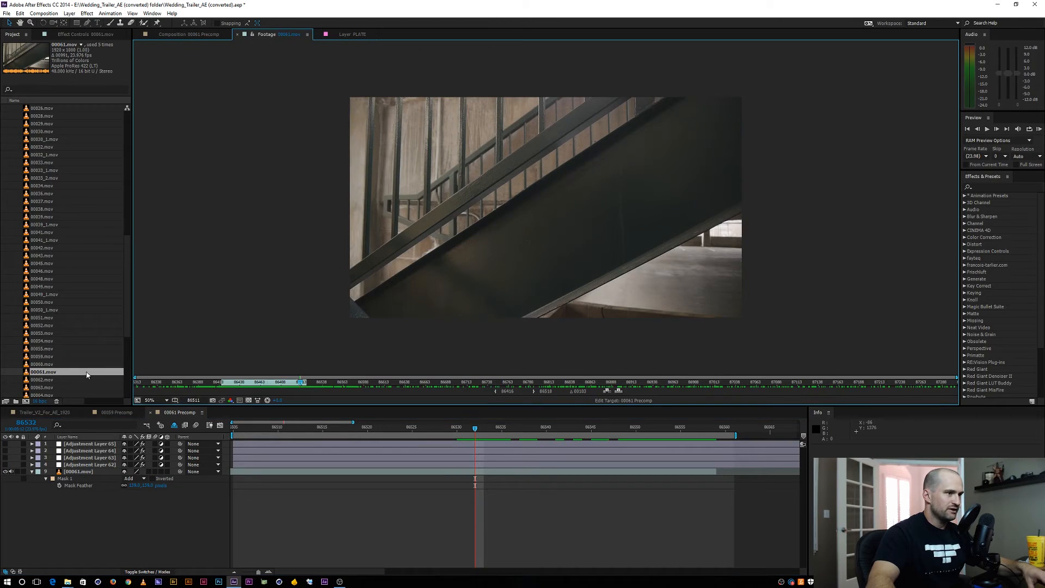
left_click(235, 385)
left_click_drag(233, 381, 301, 373)
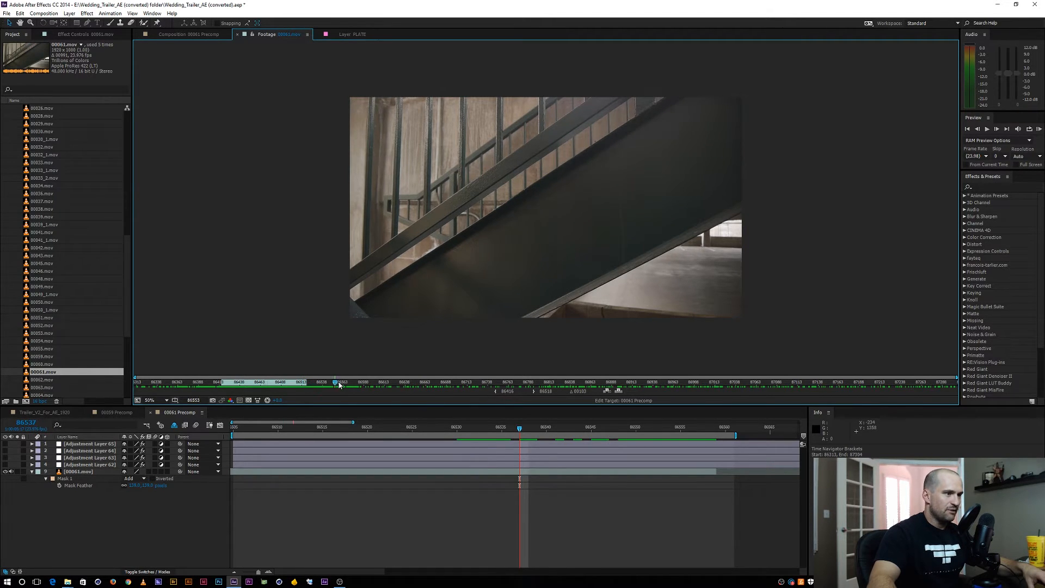
left_click_drag(360, 383, 384, 381)
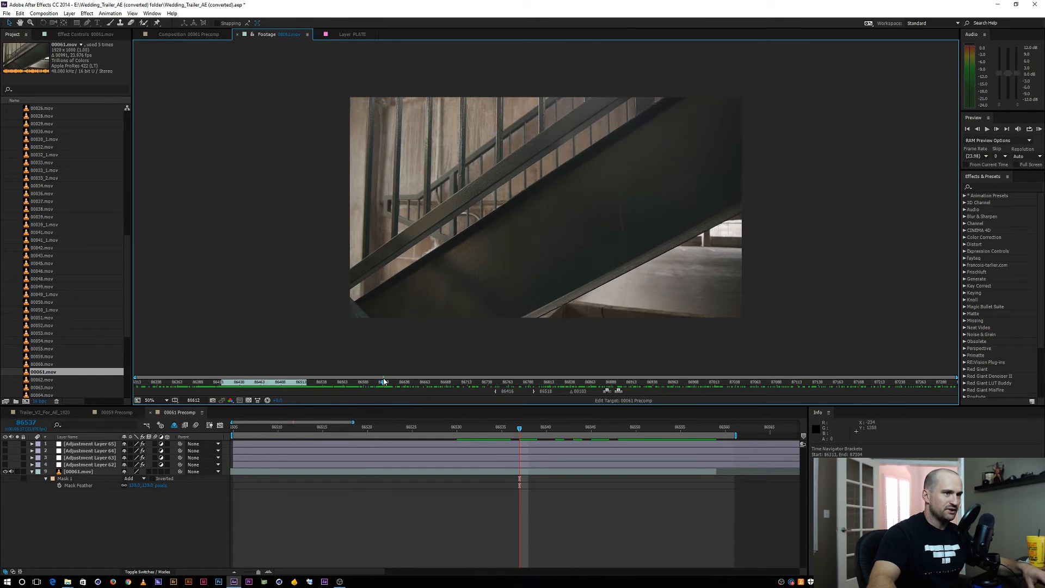
key("ctrl+z")
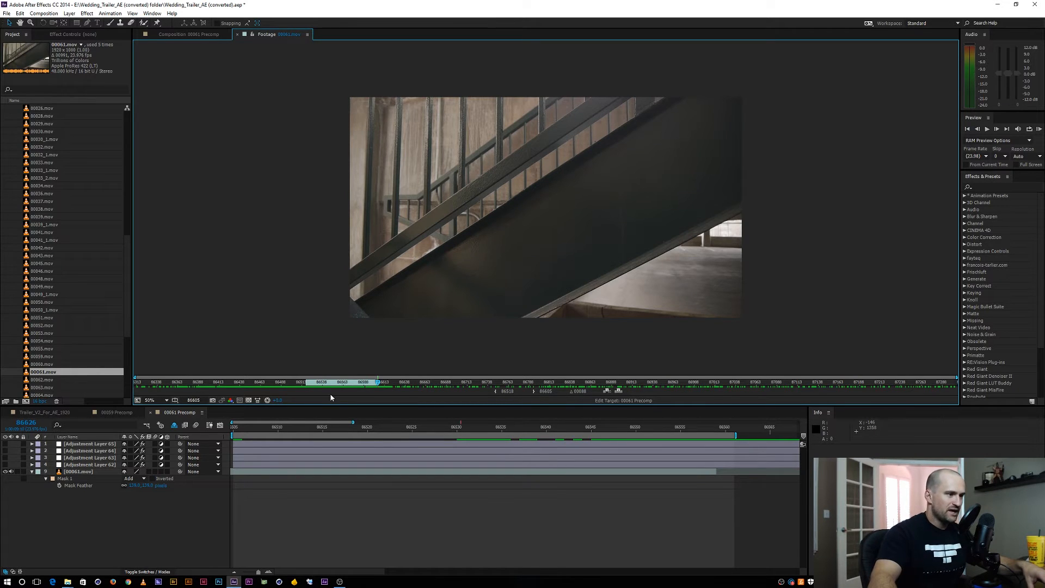
left_click(620, 390)
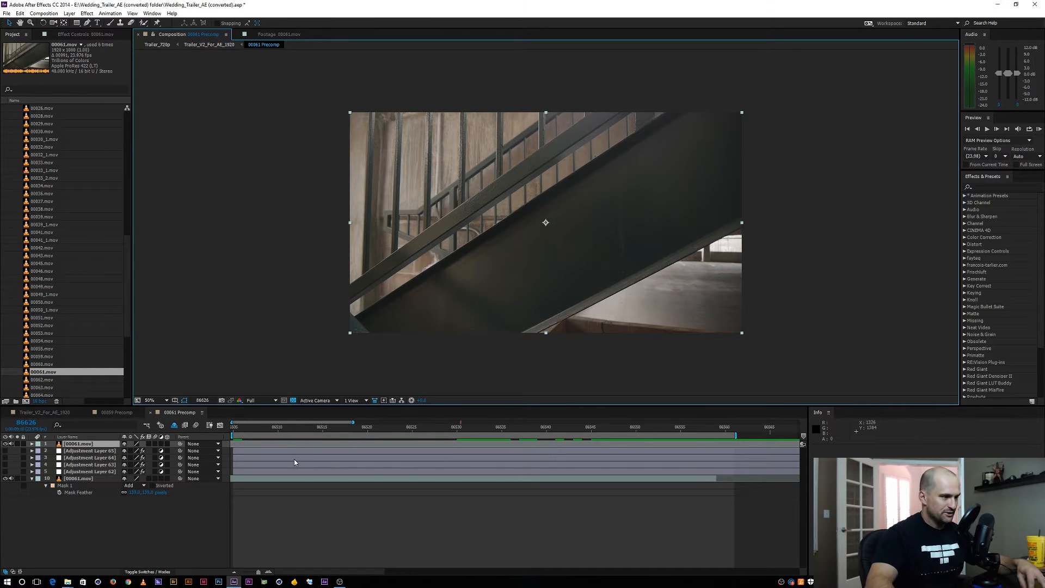
Align the new footage layer's in point with the composition start and rename the layer PLATE
key("alt+Home")
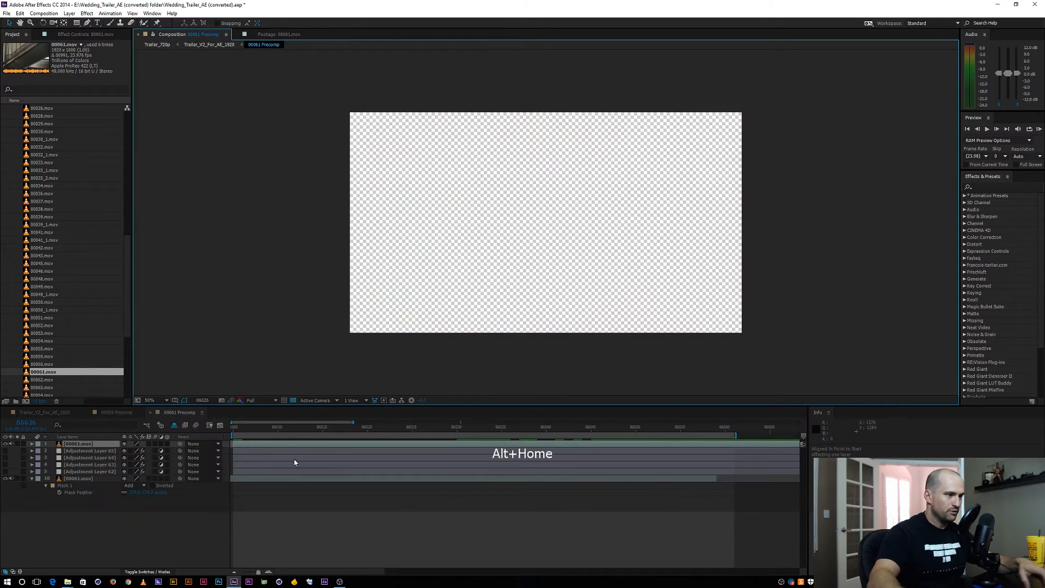
key("Return")
double_click(72, 444)
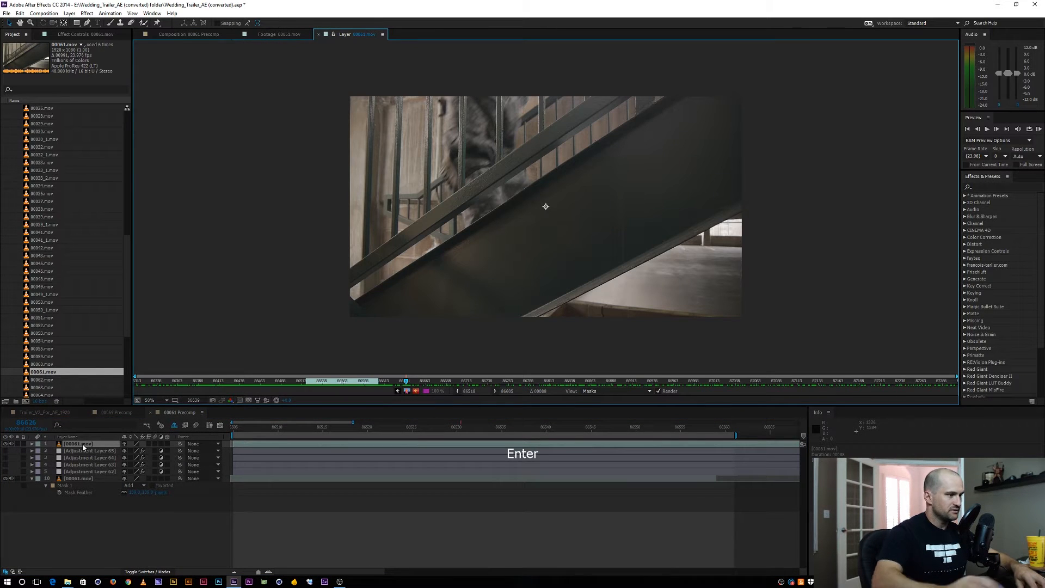
left_click(70, 444)
key("Return")
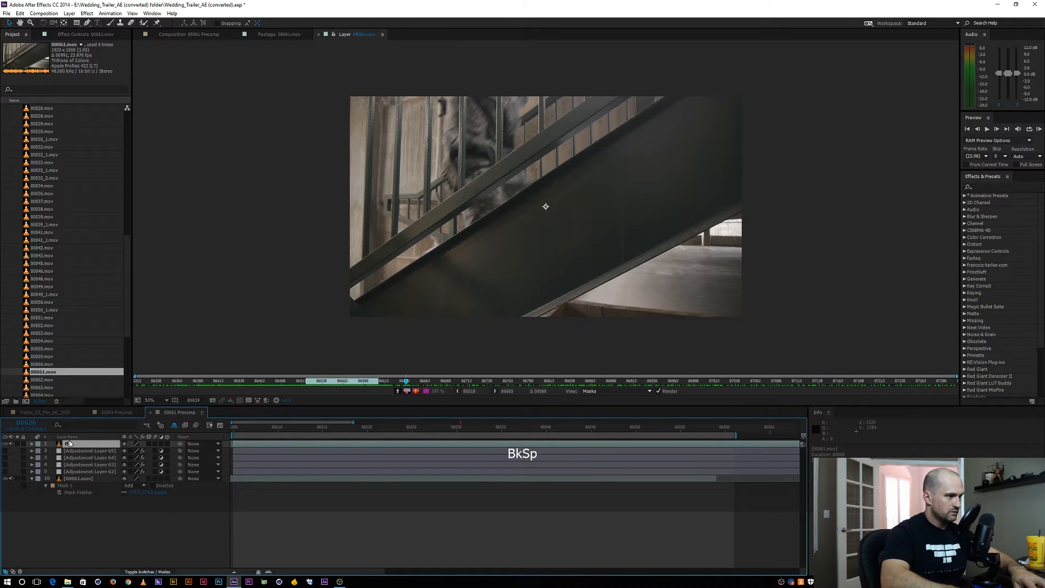
type("PLATE")
key("Return")
Place the PLATE layer beneath the masked 00061.mov layer and check the composite from the start to around frame 86530
left_click_drag(77, 447, 83, 495)
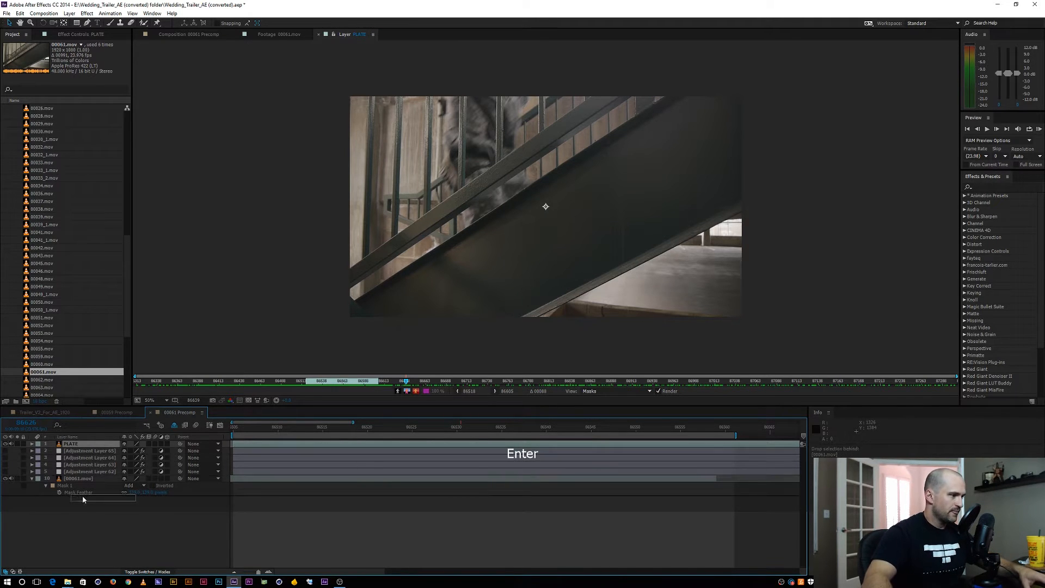
left_click(188, 34)
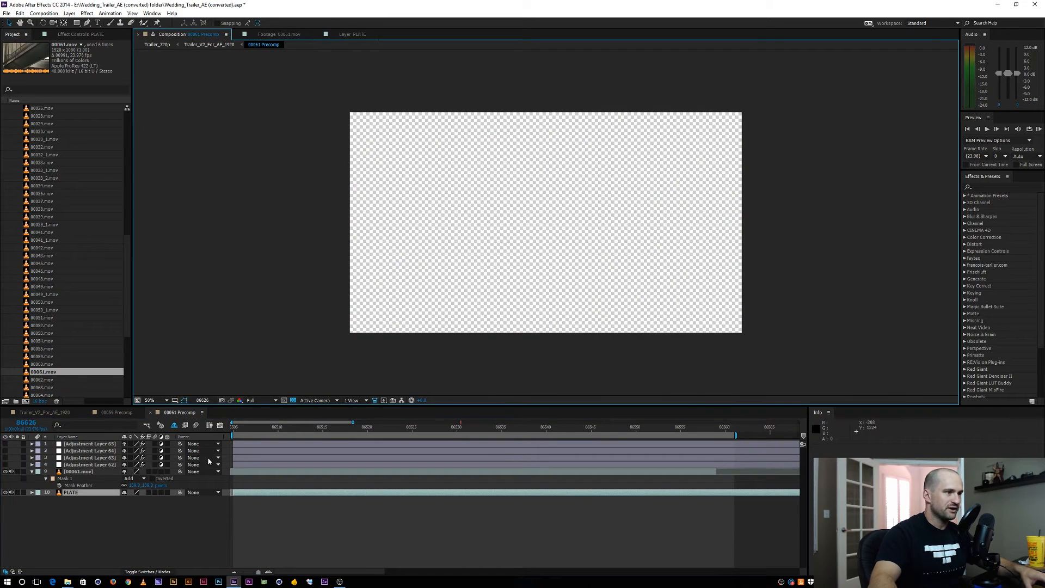
left_click(117, 544)
key("Home")
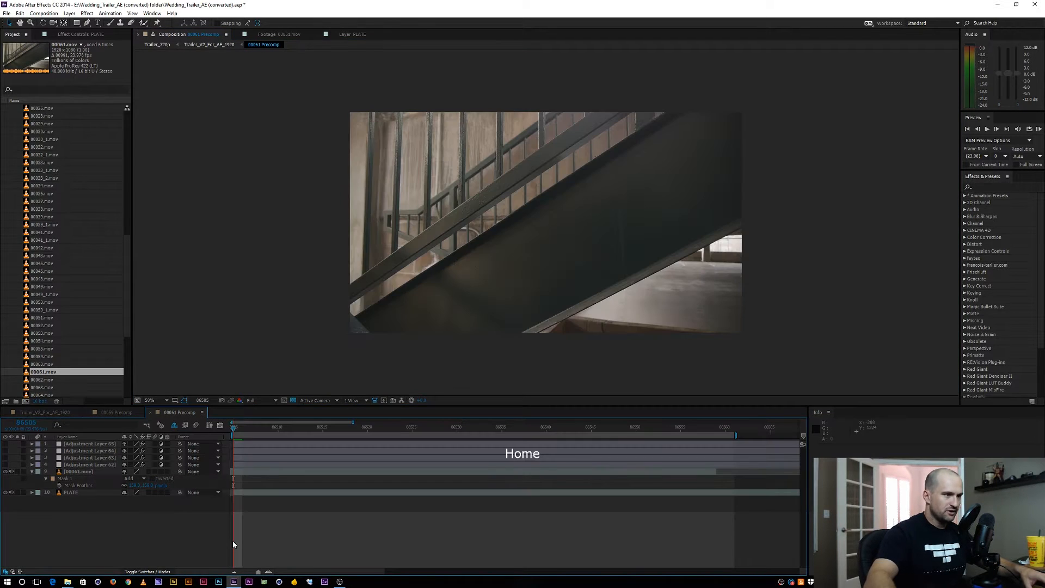
left_click_drag(234, 428, 456, 406)
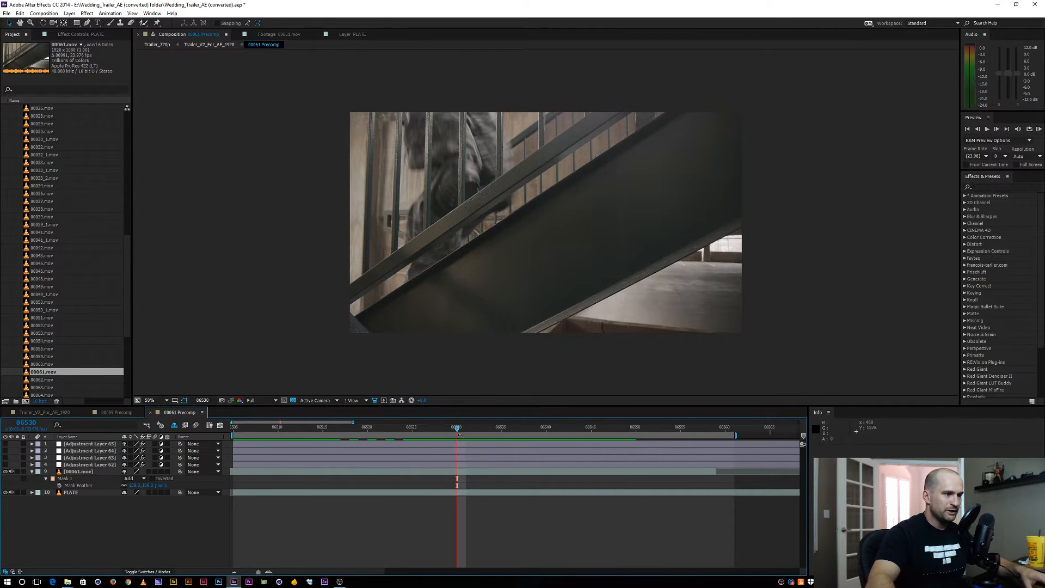
left_click_drag(457, 428, 435, 424)
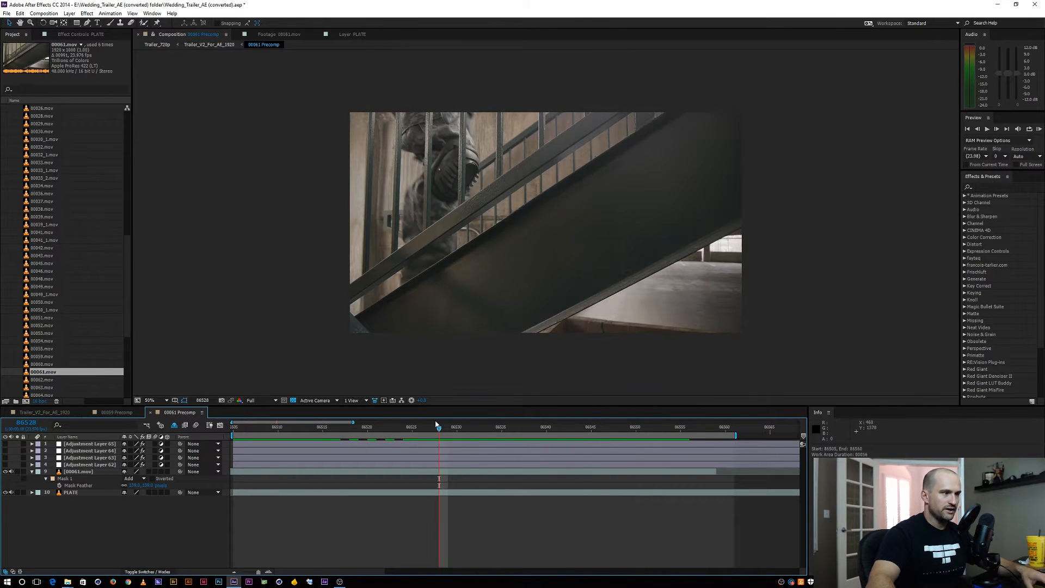
Duplicate the masked 00061.mov layer and slide the upper copy 18 frames earlier
left_click(32, 472)
key("shift+slash")
left_click_drag(321, 427, 495, 425)
left_click(84, 472)
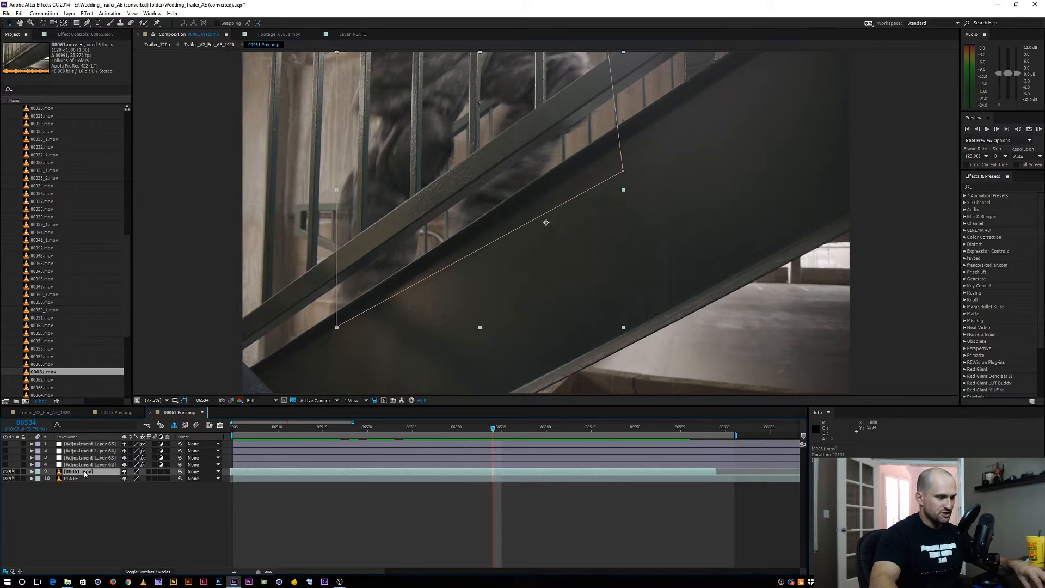
key("ctrl+d")
left_click_drag(542, 472, 380, 472)
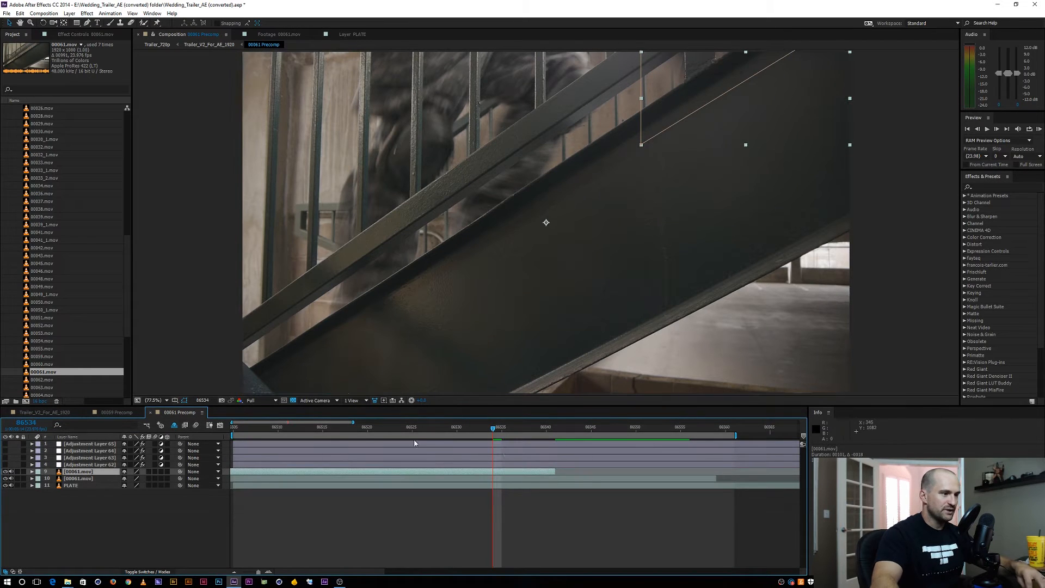
Slide the duplicated 00061.mov layer a few more frames earlier and undo the accidental work area shift
left_click_drag(492, 426, 355, 413)
left_click_drag(423, 472, 362, 472)
left_click_drag(359, 428, 469, 432)
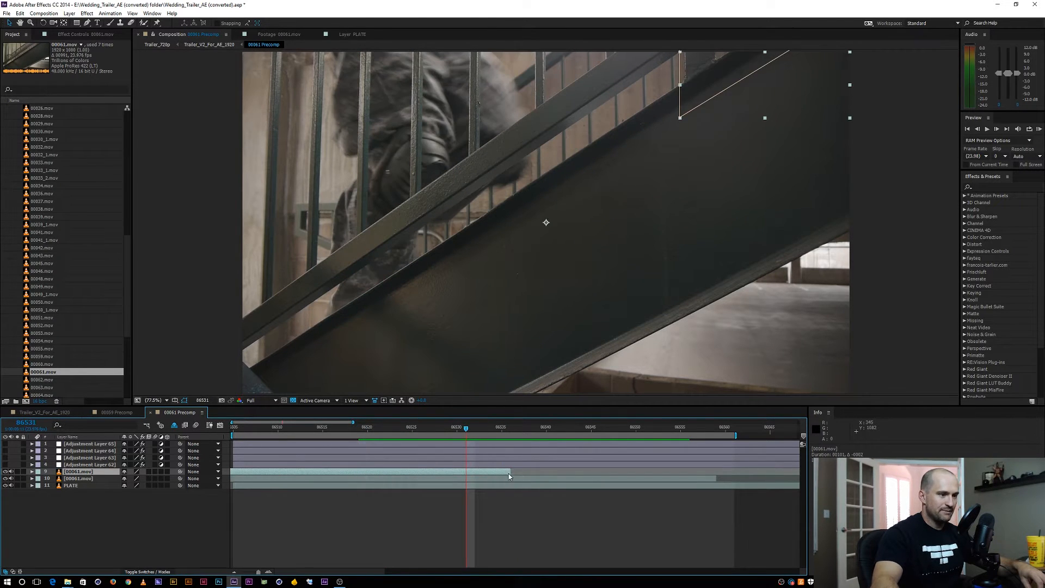
key("ctrl+z")
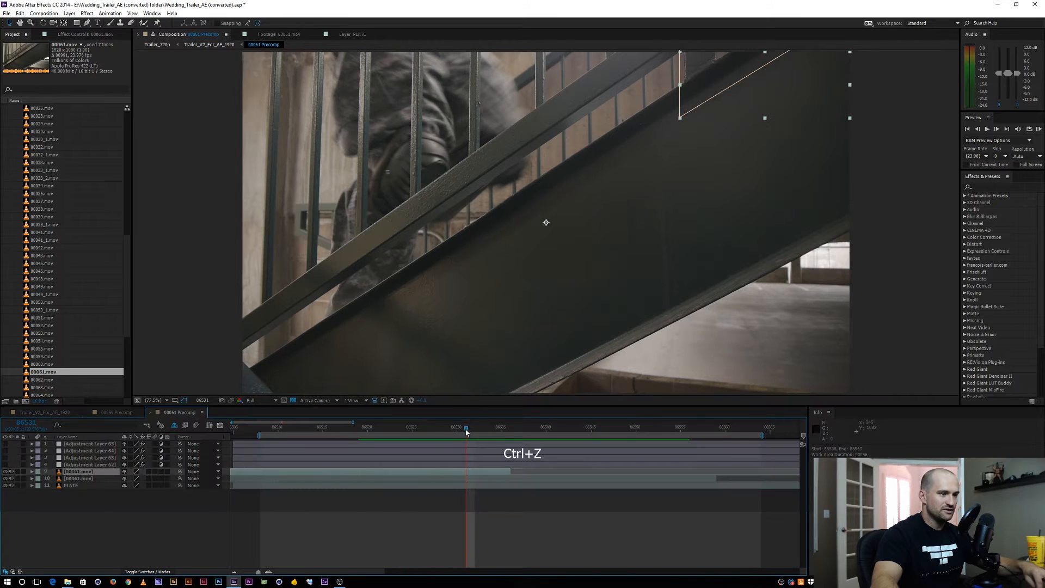
scroll(445, 357, "down", 2)
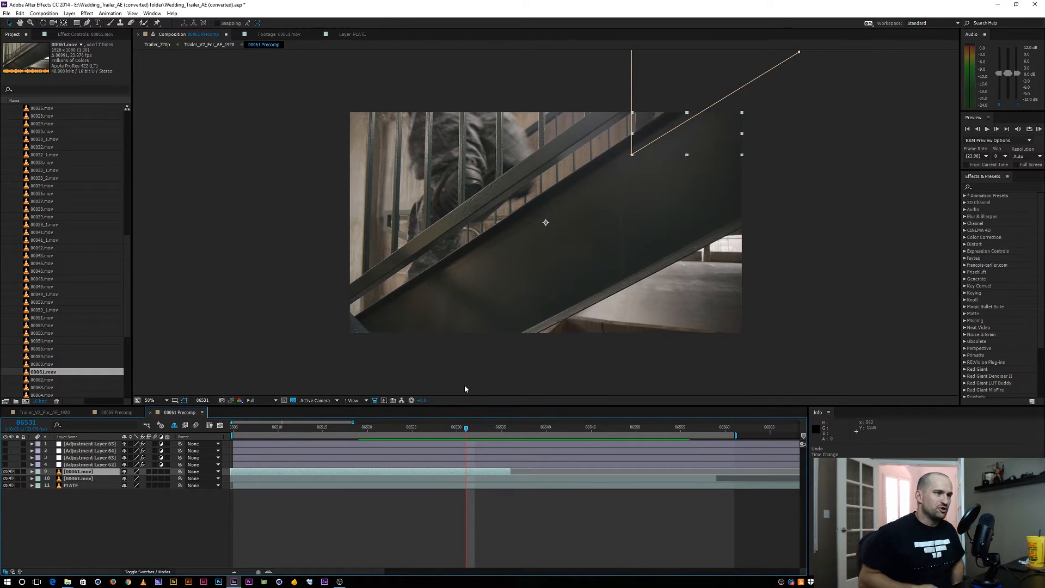
Check the two staggered runners between frames 86528 and 86516, and delete the upper duplicate 00061.mov layer
left_click_drag(481, 428, 439, 430)
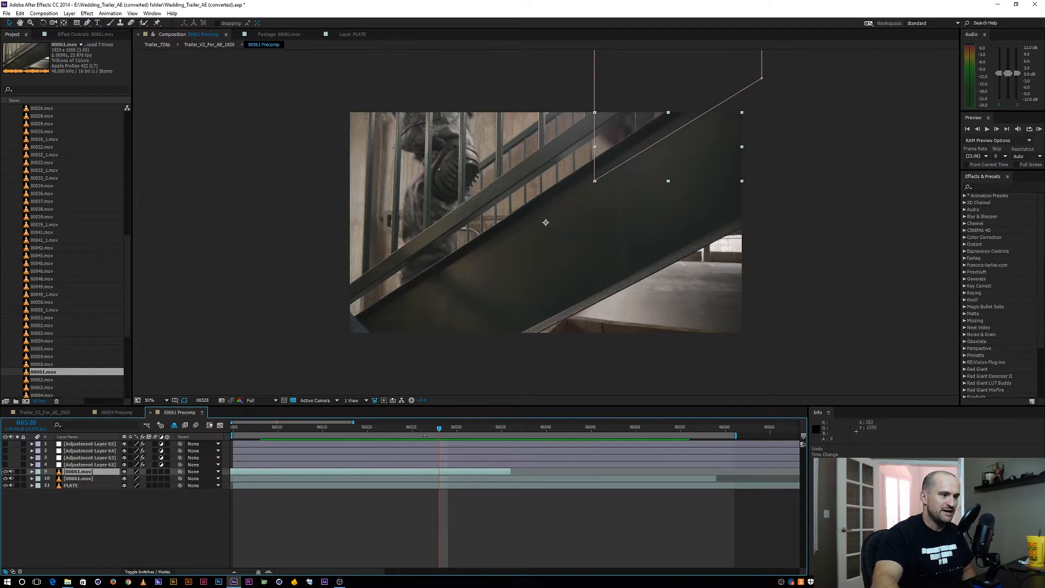
left_click_drag(451, 430, 330, 420)
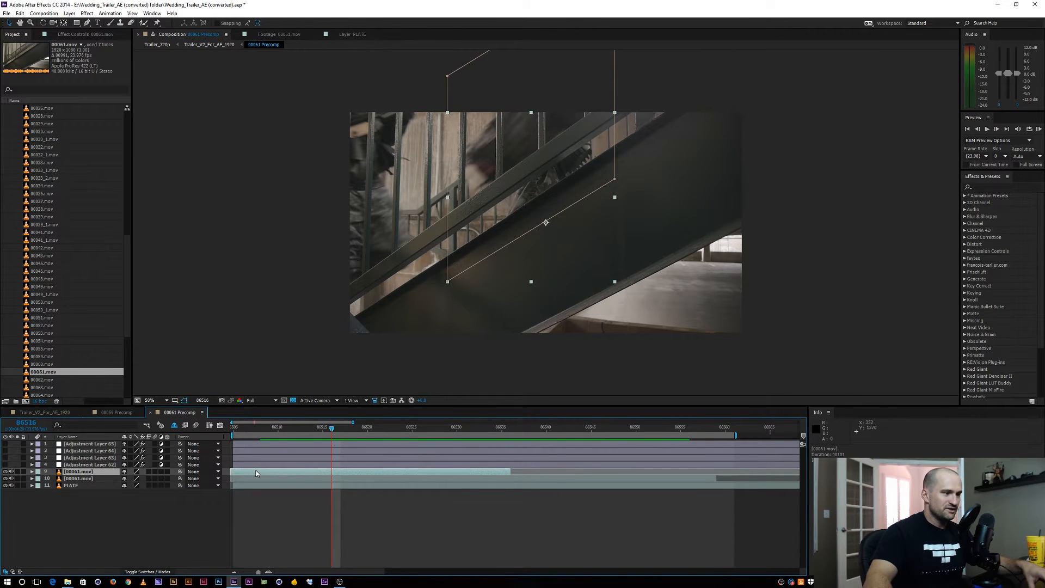
key("Delete")
left_click(82, 473)
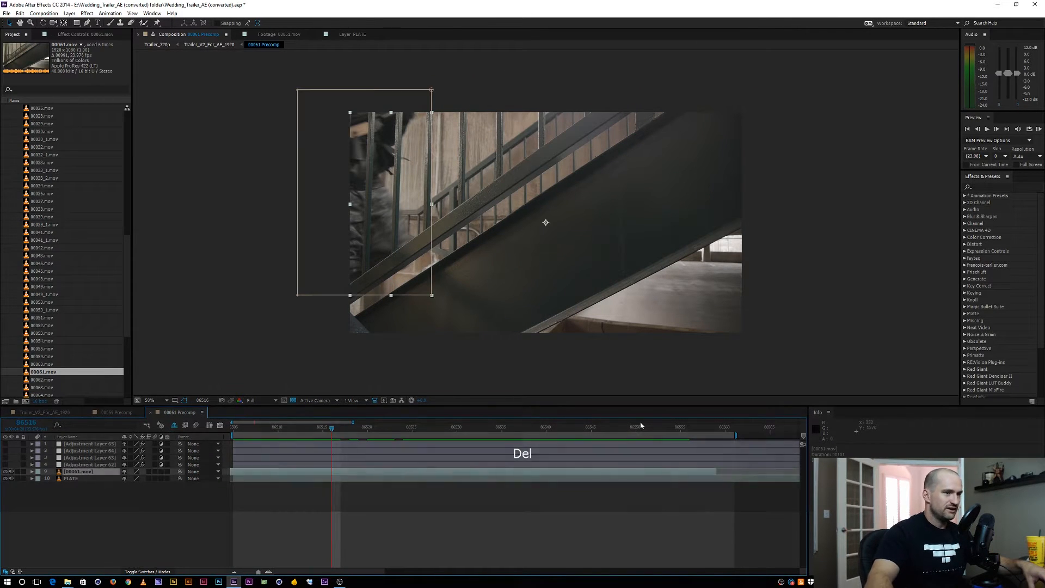
Look up the Echo effect and pre-compose the masked 00061.mov layer, leaving all attributes in 00061 Precomp
left_click(986, 186)
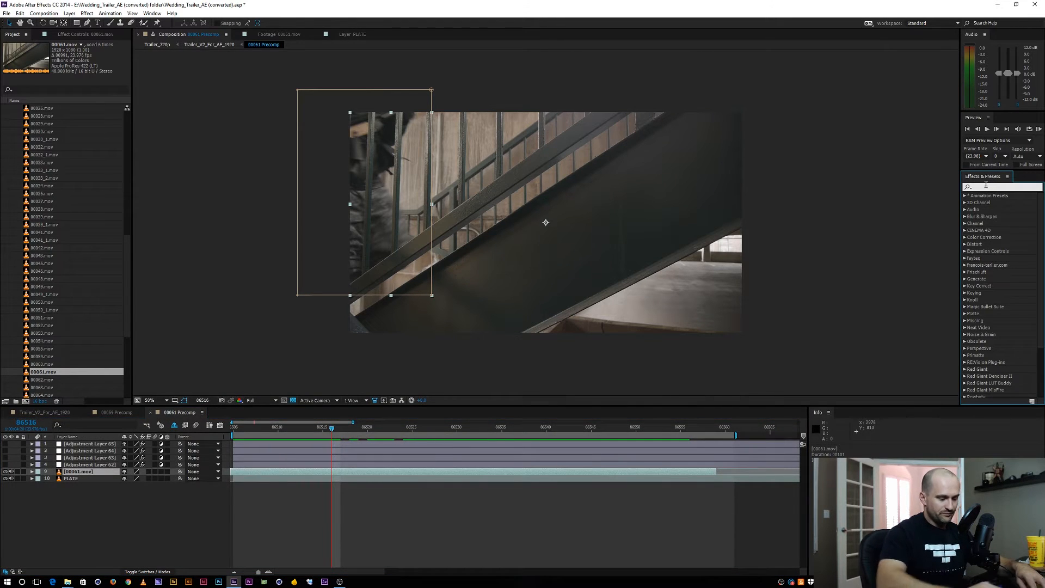
type("echo")
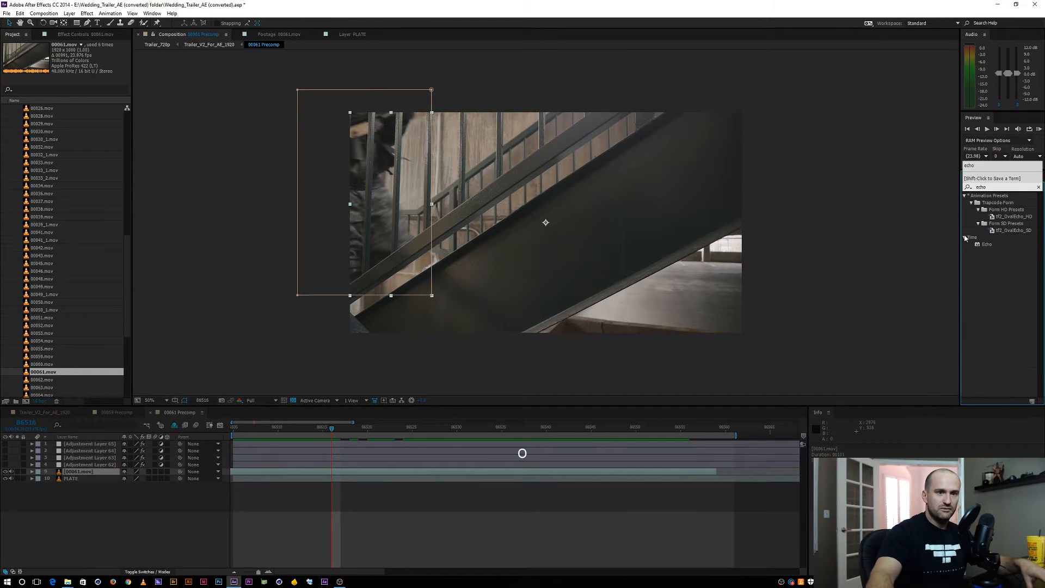
left_click_drag(988, 244, 84, 474)
key("ctrl+shift+c")
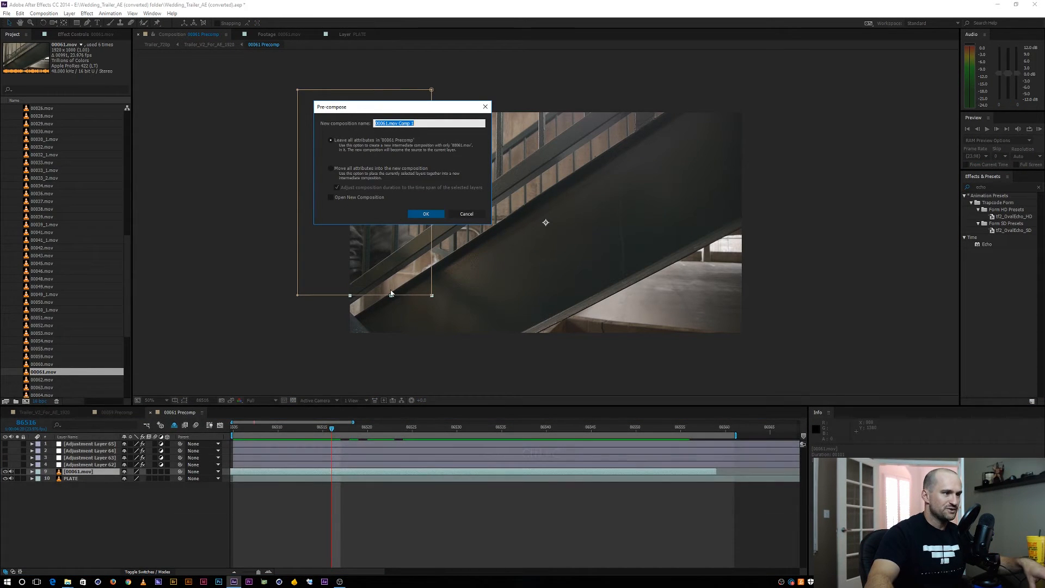
left_click(427, 214)
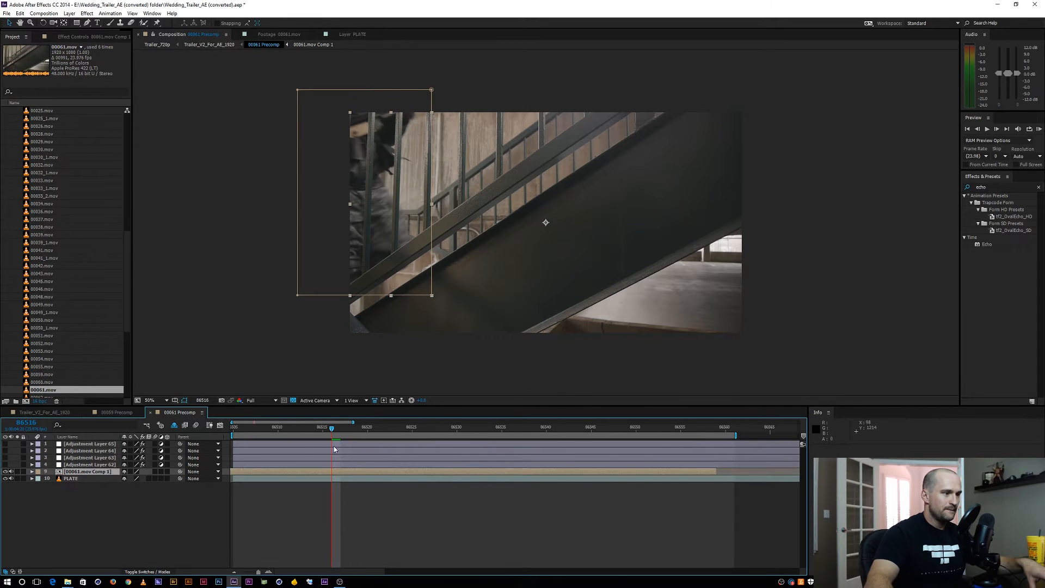
Extend the out point of the 00061.mov Comp 1 layer beyond the work area's end and apply the Echo effect to it
left_click_drag(327, 430, 376, 428)
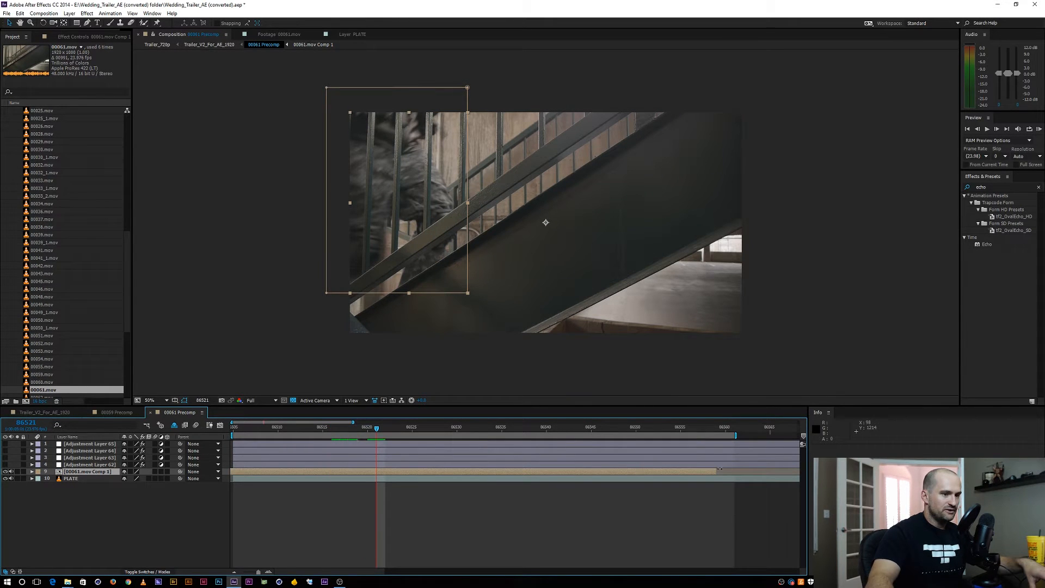
left_click_drag(719, 469, 799, 471)
left_click_drag(986, 245, 397, 472)
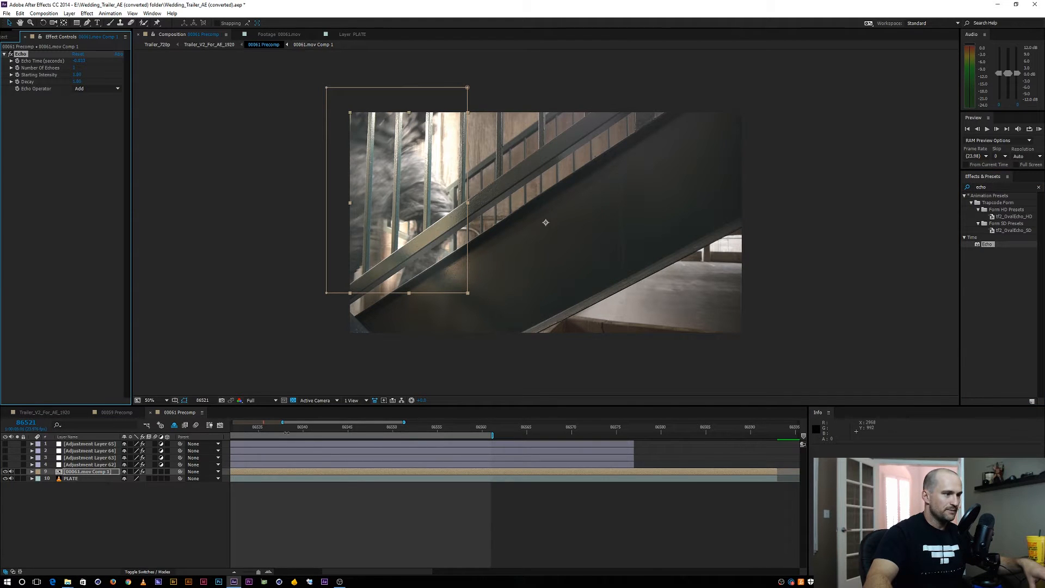
Go to frame 86535 and set the Echo Operator to Composite In Back
scroll(359, 490, "left", 3)
left_click_drag(355, 427, 421, 427)
left_click(86, 171)
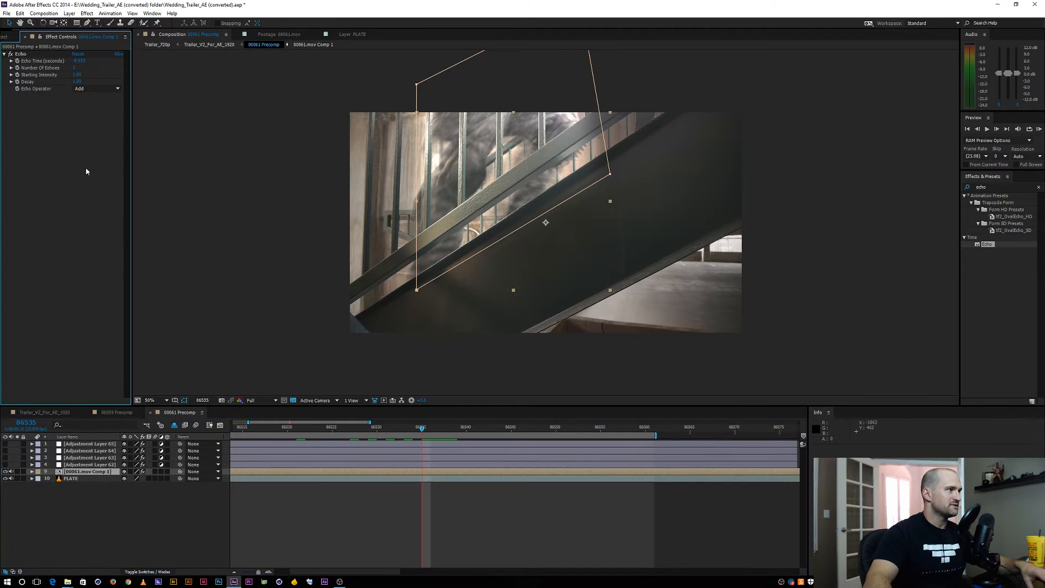
left_click(92, 90)
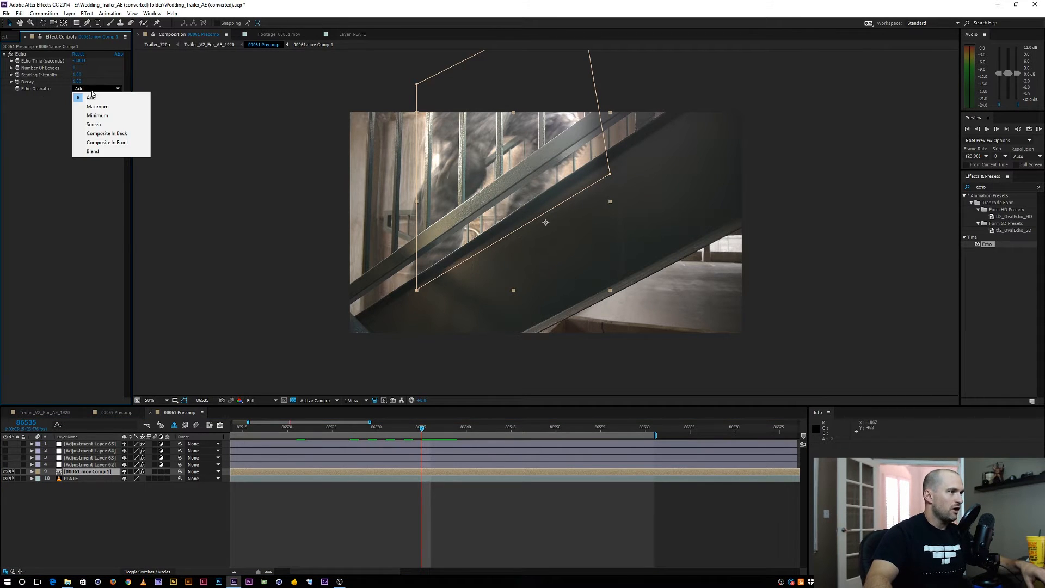
left_click(109, 134)
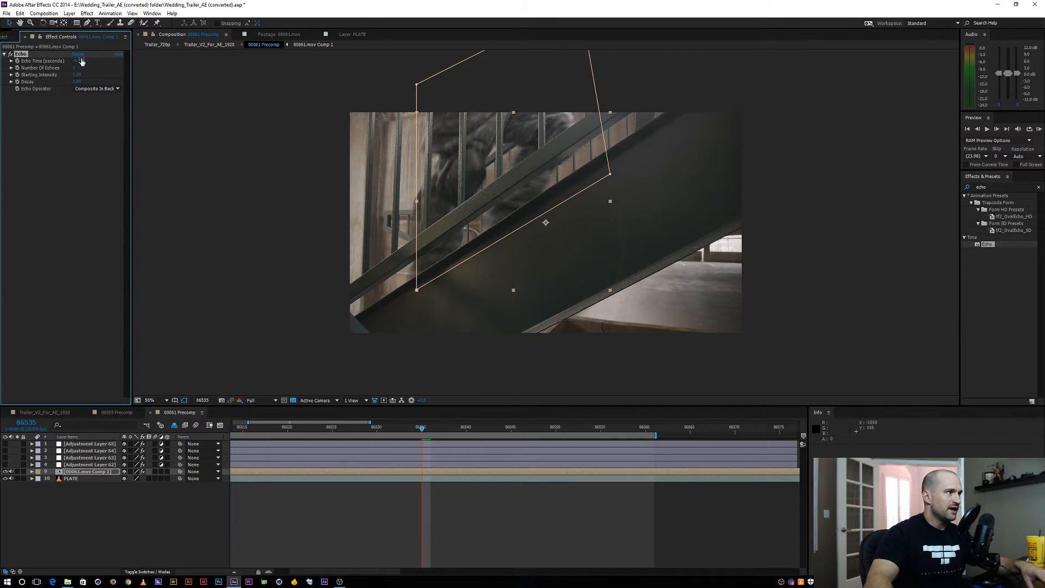
Adjust the Echo Time to a larger negative offset that separates the echoed runner from the original, comparing frames between 86535 and 86553
left_click_drag(71, 60, 9, 63)
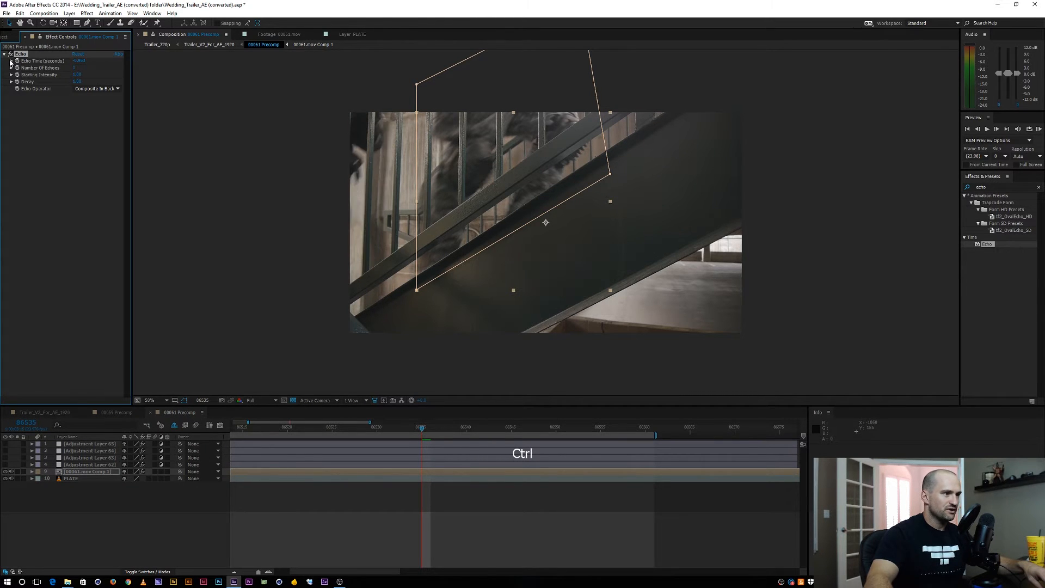
left_click_drag(417, 429, 521, 406)
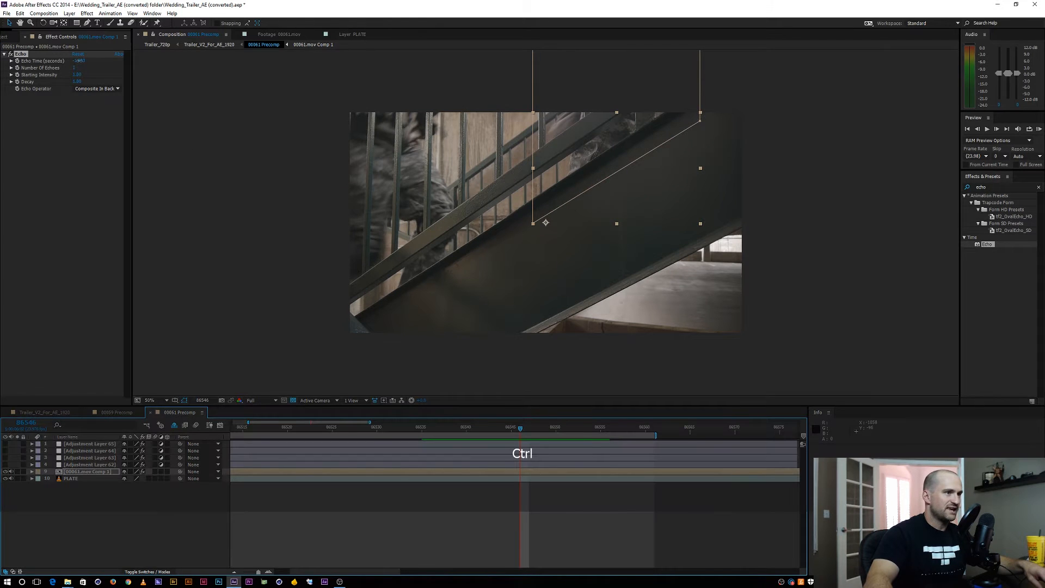
left_click_drag(79, 60, 89, 56)
left_click_drag(529, 430, 582, 431)
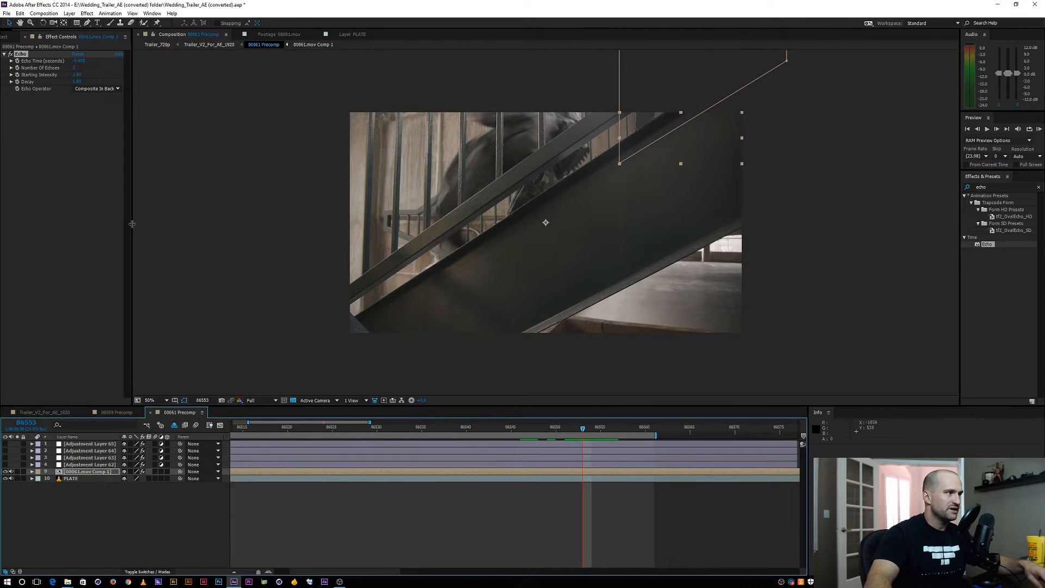
left_click_drag(79, 59, 75, 60)
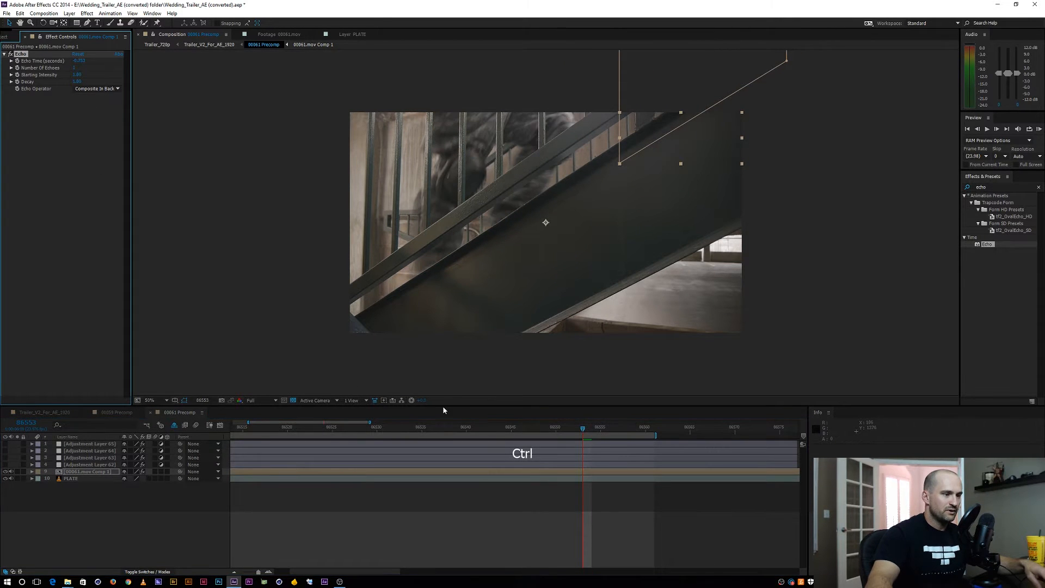
mouse_move(535, 430)
left_mouse_down()
mouse_move(283, 428)
mouse_move(549, 430)
mouse_move(529, 430)
left_mouse_up()
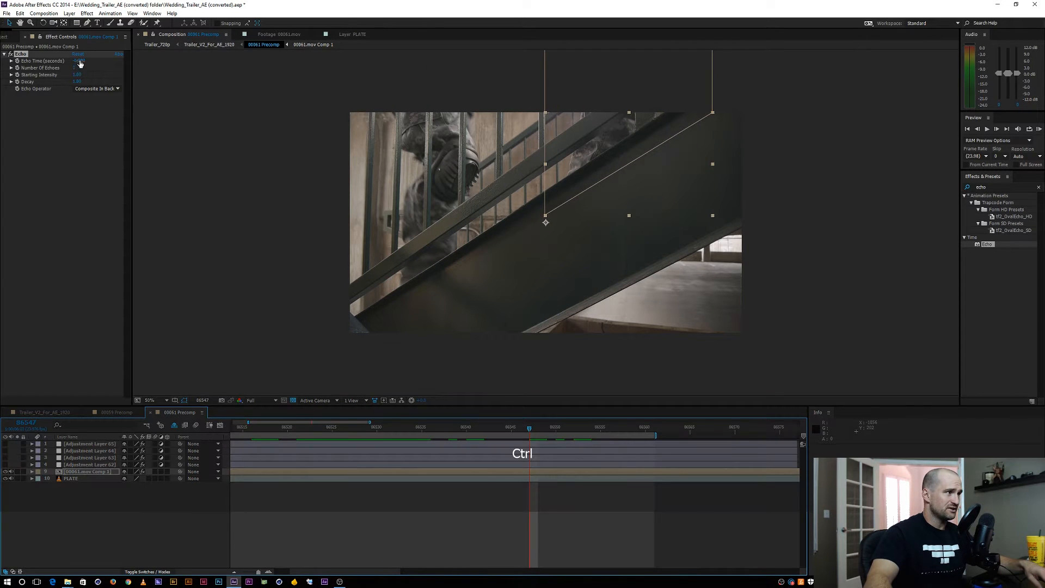
left_click_drag(76, 60, 71, 68)
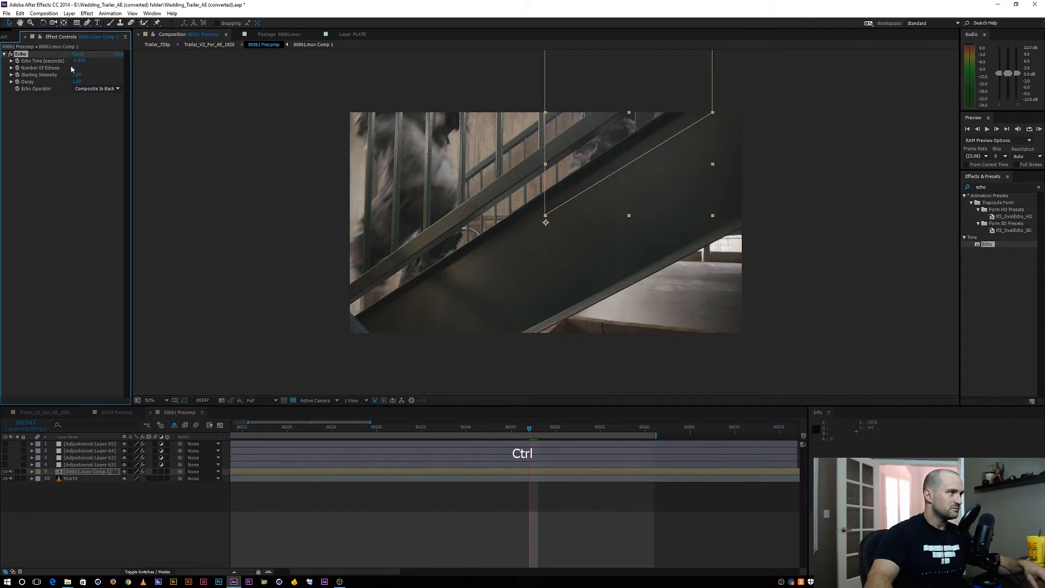
Set the Number Of Echoes to 2 and check the composite at frame 86554
left_click(74, 68)
type("2")
key("Return")
left_click(595, 428)
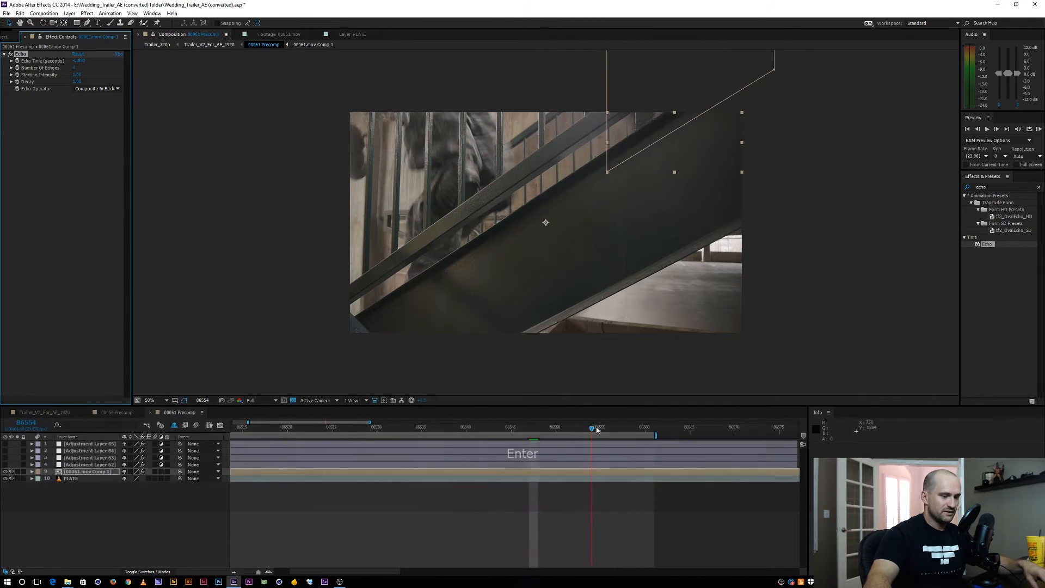
Slide the 00061.mov Comp 1 layer earlier so runners already fill the stairs on the first frame, and extend its out point past the work area
key("Home")
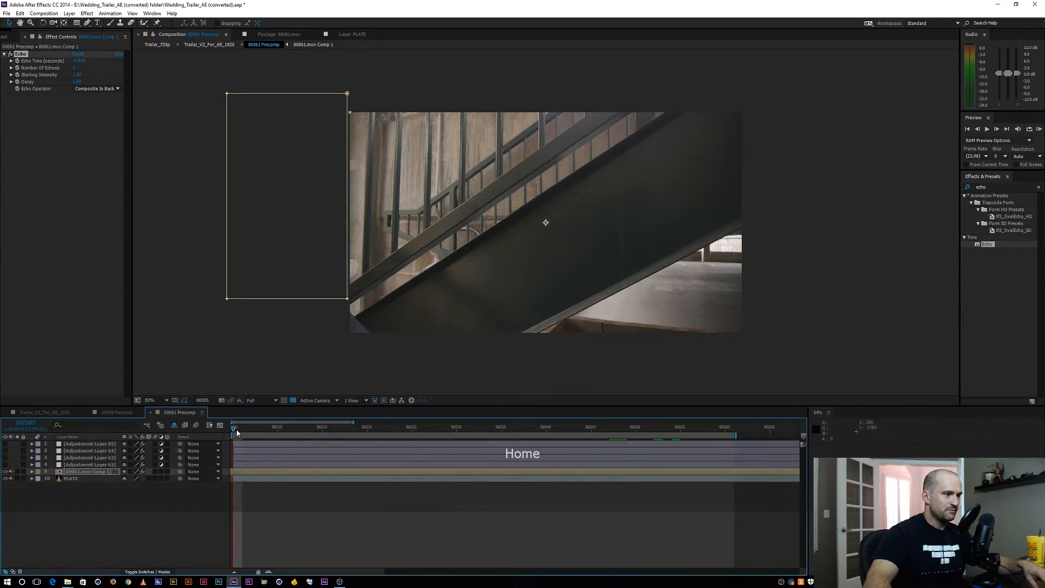
mouse_move(235, 429)
left_mouse_down()
mouse_move(289, 427)
mouse_move(231, 425)
left_mouse_up()
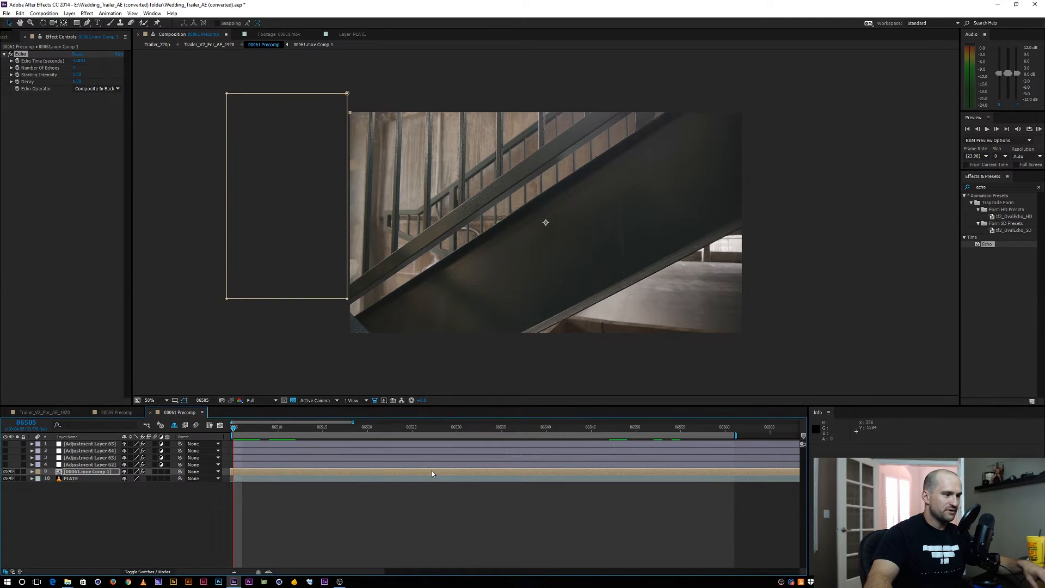
left_click_drag(432, 472, 210, 468)
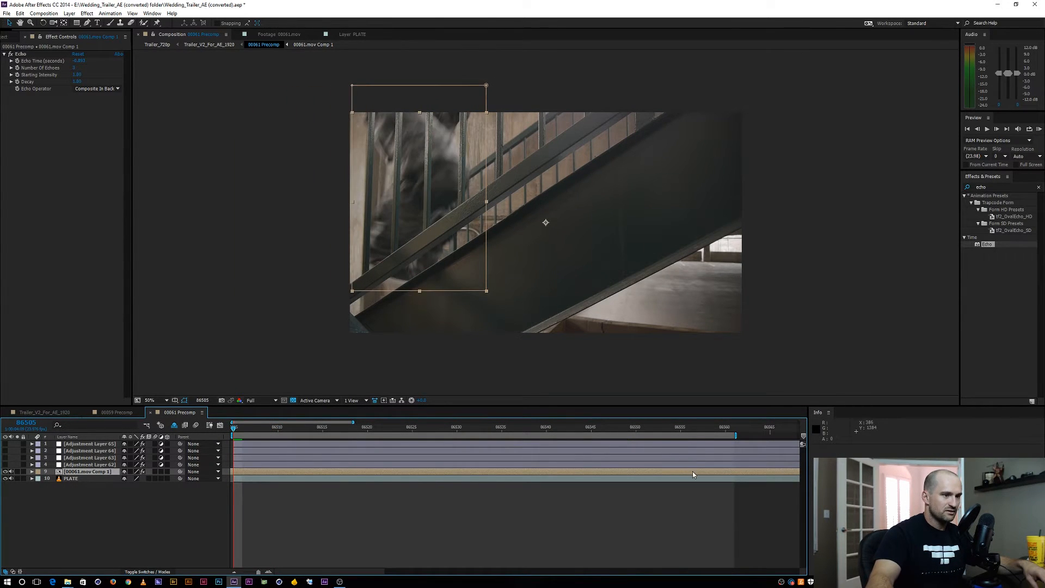
left_click_drag(692, 471, 570, 472)
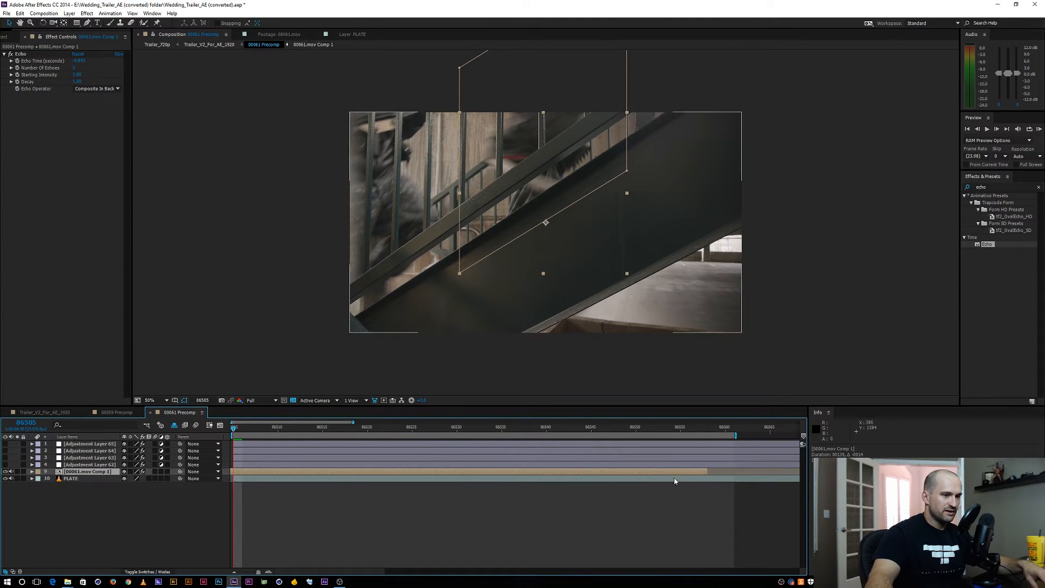
left_click_drag(707, 471, 782, 471)
scroll(389, 479, "left", 3)
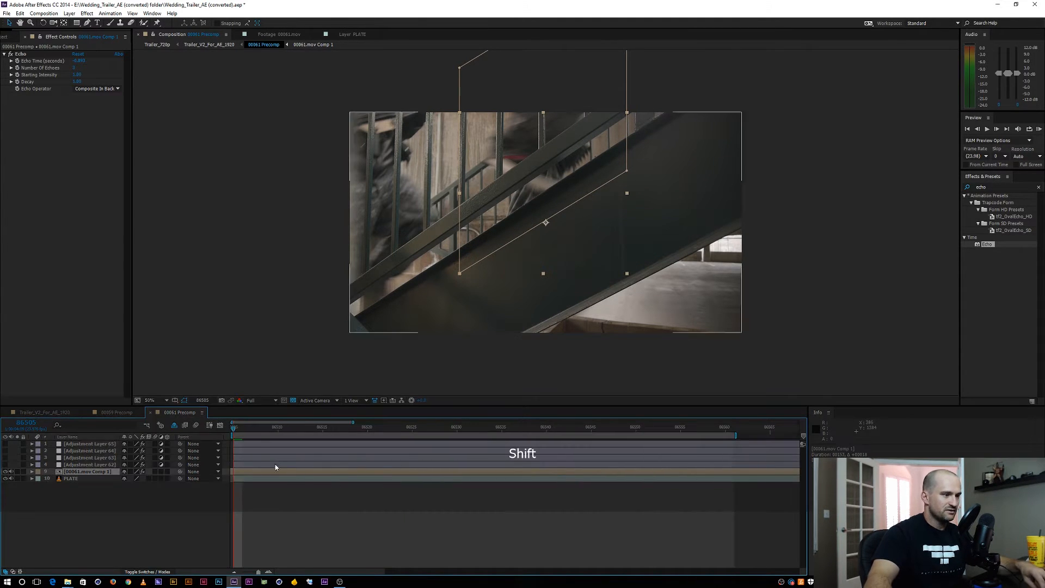
Review the echoed runners from the composition's first frame to near its end and deselect the layer
left_click_drag(236, 428, 652, 417)
key("space")
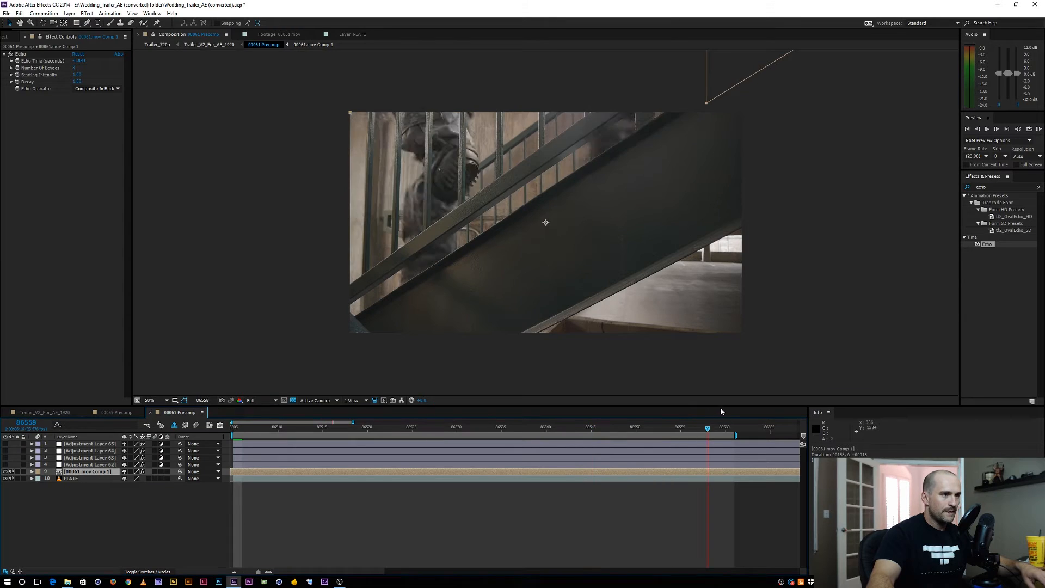
left_click(182, 531)
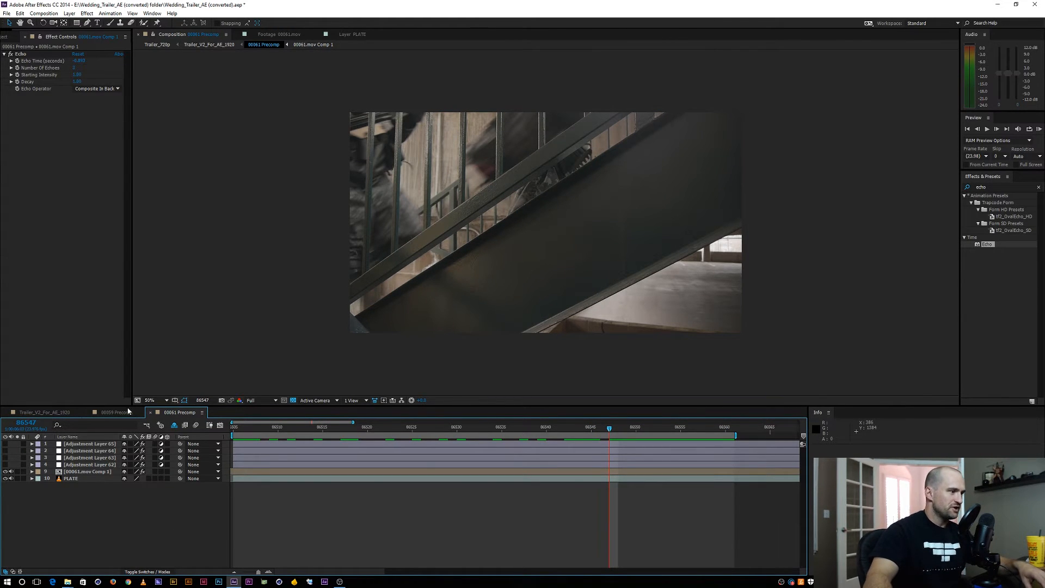
In 00059 Precomp, select the footage layers from 00071 through PLATE and turn off their visibility
left_click(112, 412)
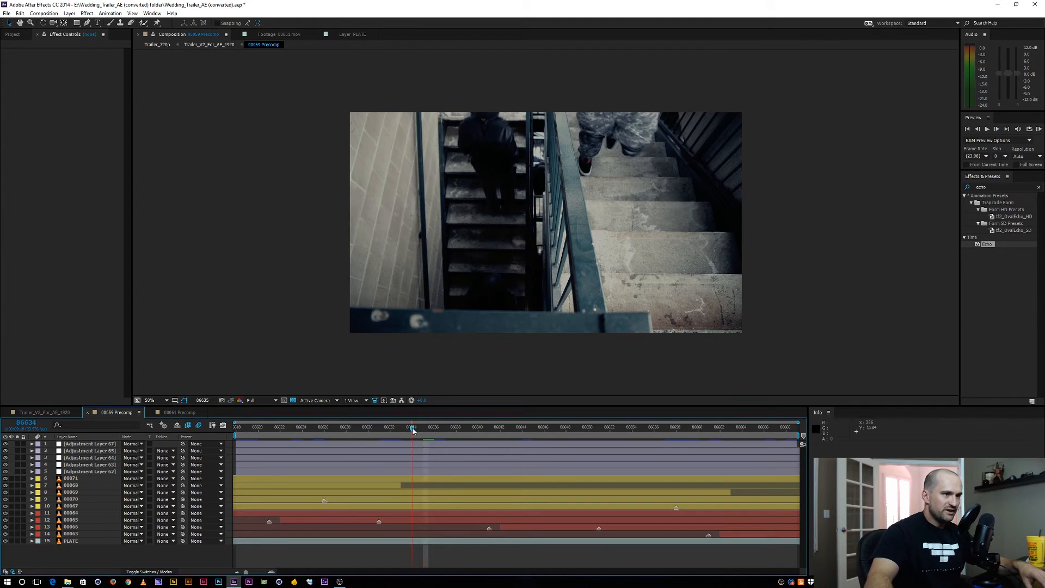
mouse_move(413, 431)
left_mouse_down()
mouse_move(401, 428)
mouse_move(423, 430)
mouse_move(413, 430)
left_mouse_up()
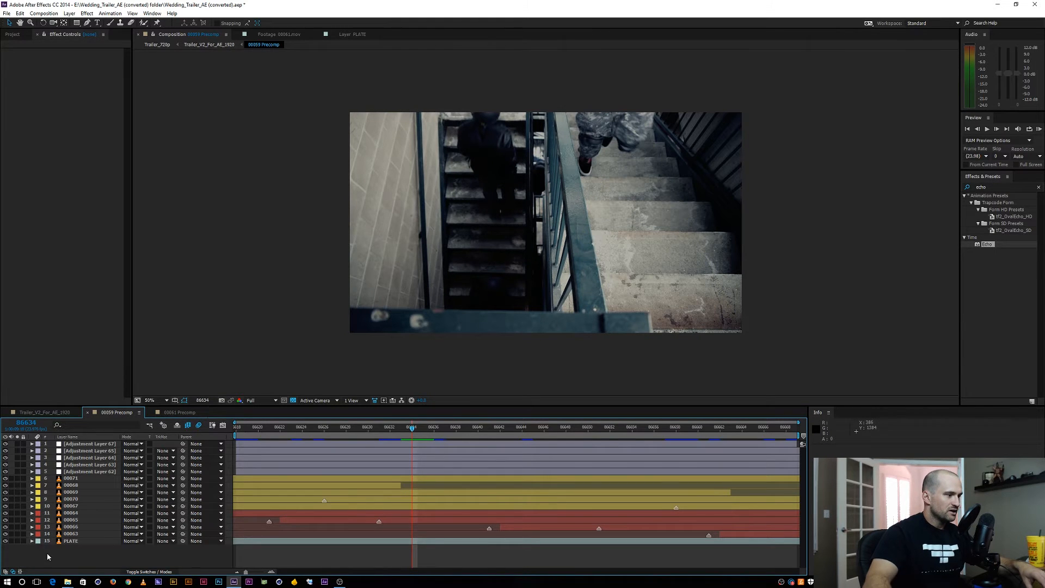
left_click(70, 478)
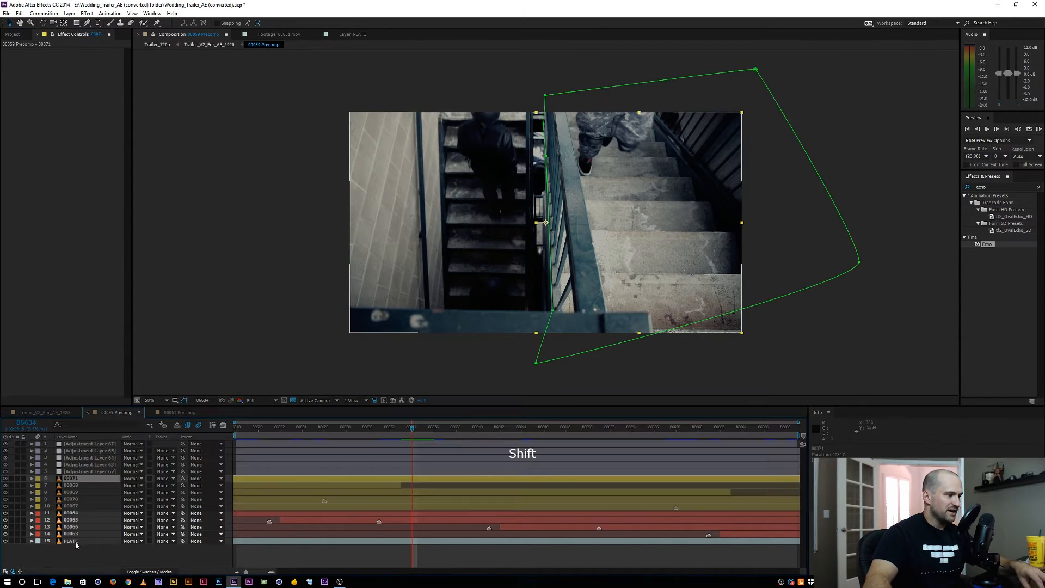
left_click(71, 541, "shift")
left_click(6, 478)
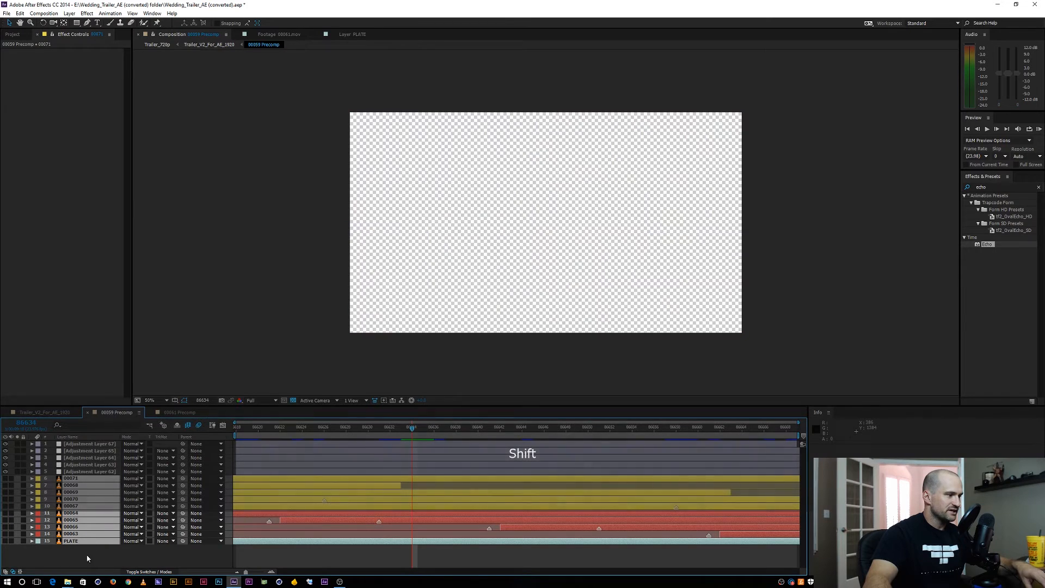
Mark the selected footage layers as shy and hide the shy layers in the timeline
key("F4")
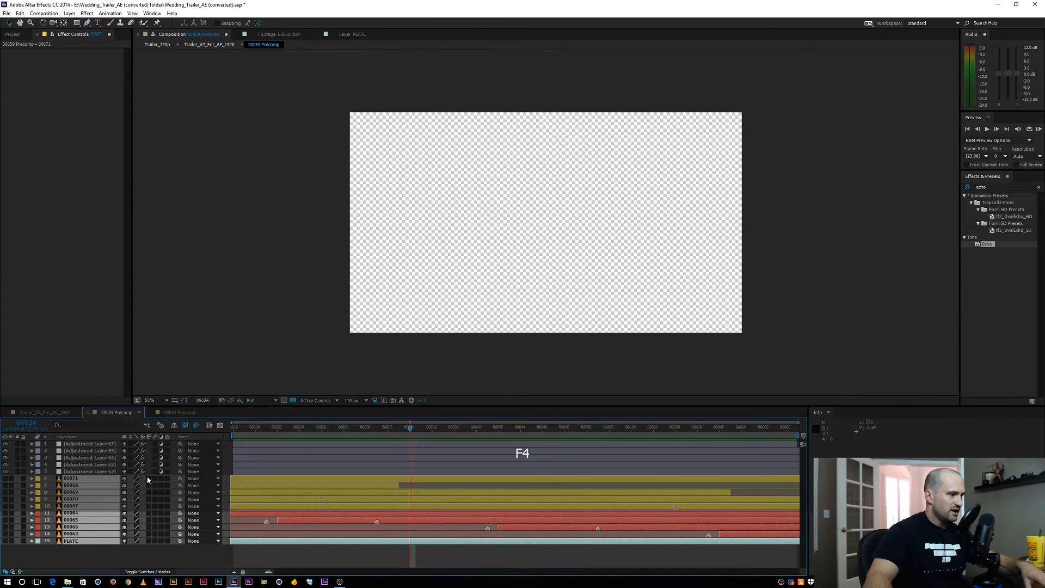
left_click(124, 478)
left_click(174, 425)
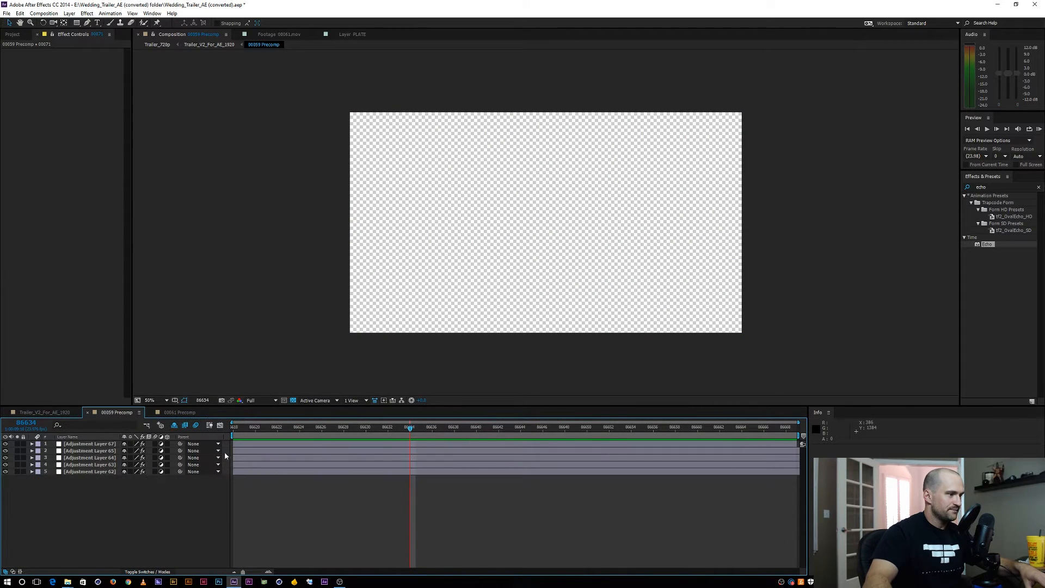
Turn off the visibility of all five adjustment layers in 00059 Precomp and show the shy layers again
left_click_drag(5, 444, 6, 471)
left_click(176, 425)
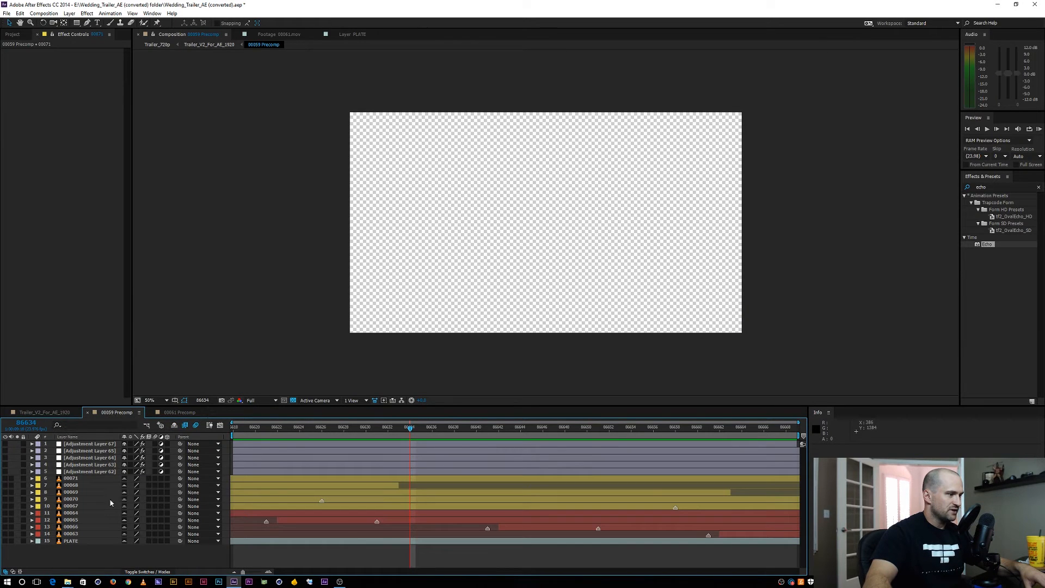
In 00061 Precomp, turn on the visibility of the four adjustment layers to apply the color grade
left_click(175, 414)
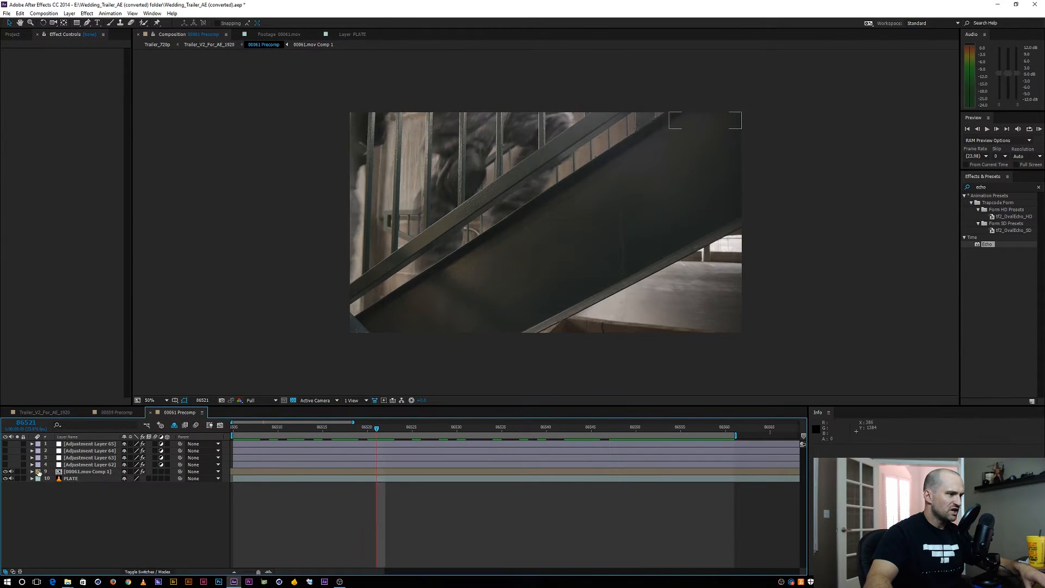
left_click_drag(6, 465, 5, 443)
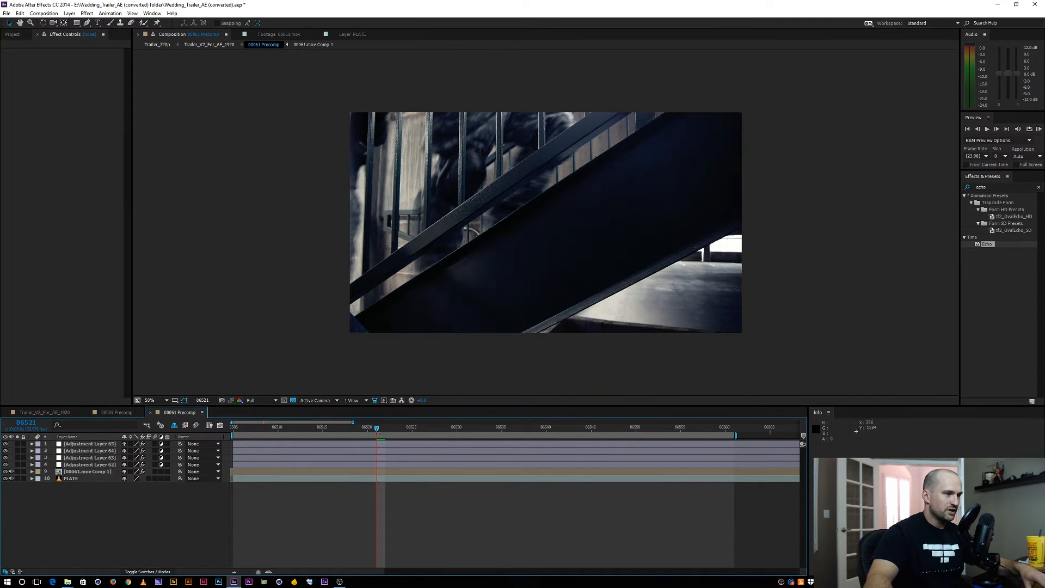
Scrub through the graded 00061 Precomp shot, and hide the shy layers in 00059 Precomp
left_click_drag(377, 428, 501, 428)
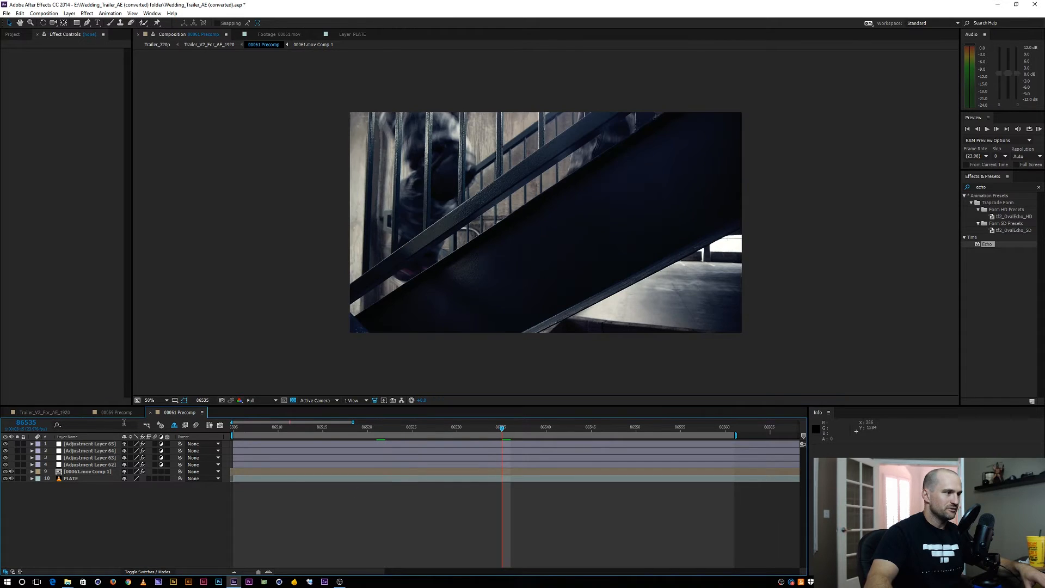
left_click(121, 414)
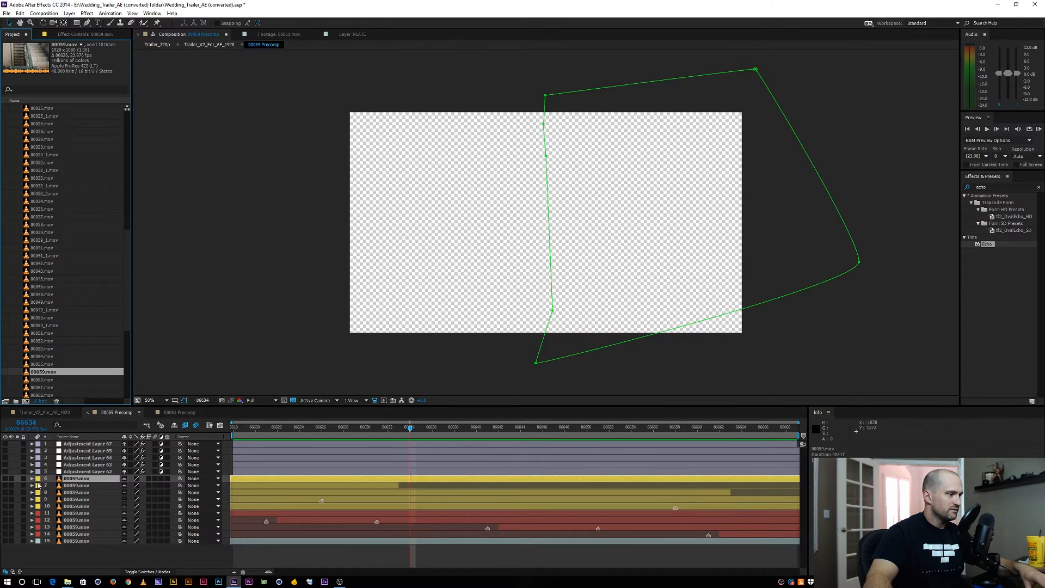
left_click(174, 426)
Examine the 00059.mov source footage for clean stair frames and the moments when the figure runs through
double_click(41, 373)
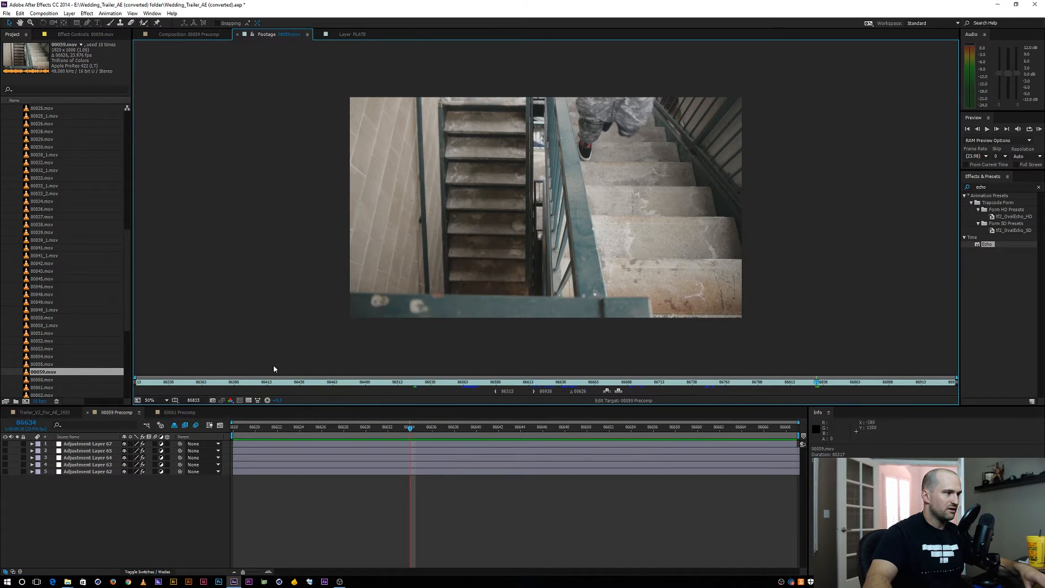
left_click_drag(187, 383, 124, 377)
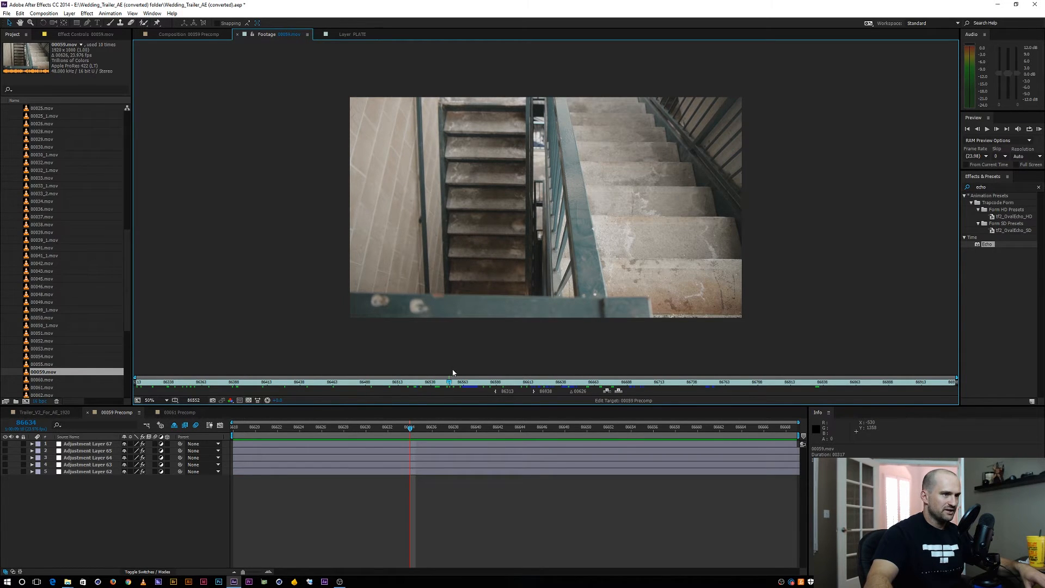
left_click_drag(453, 373, 552, 382)
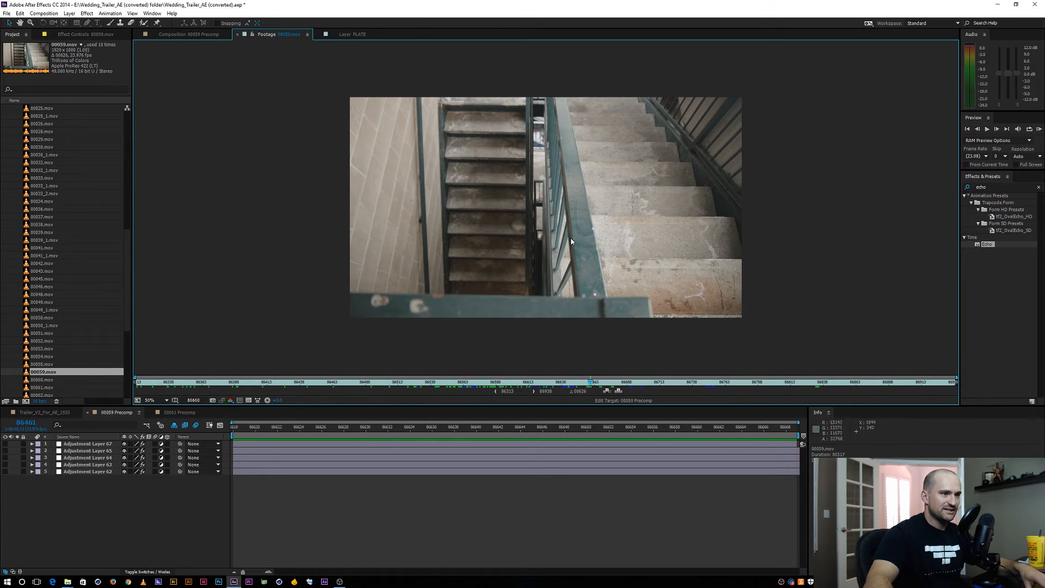
left_click_drag(643, 383, 721, 376)
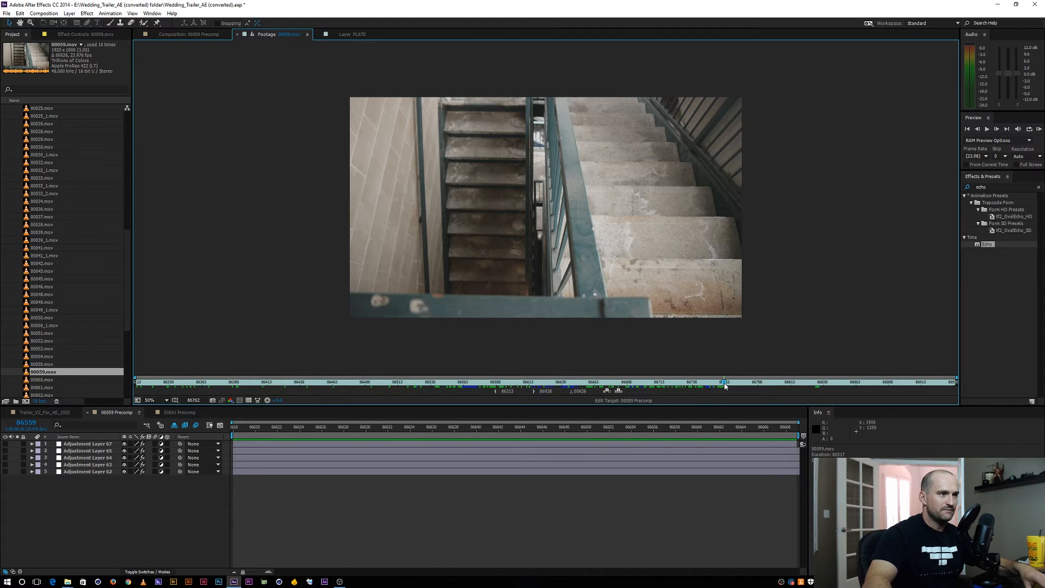
left_click_drag(719, 384, 877, 383)
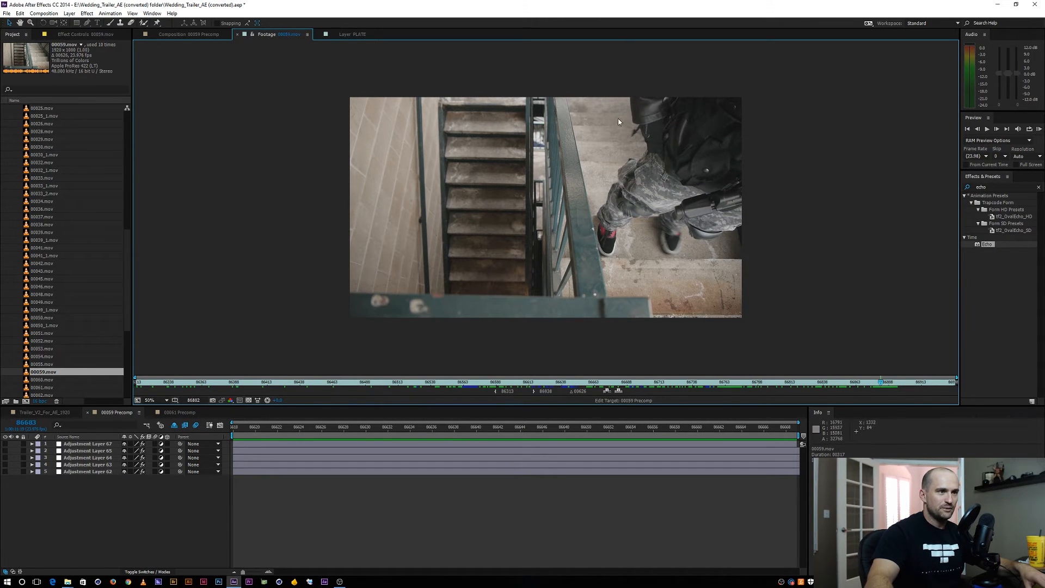
left_click_drag(882, 382, 860, 366)
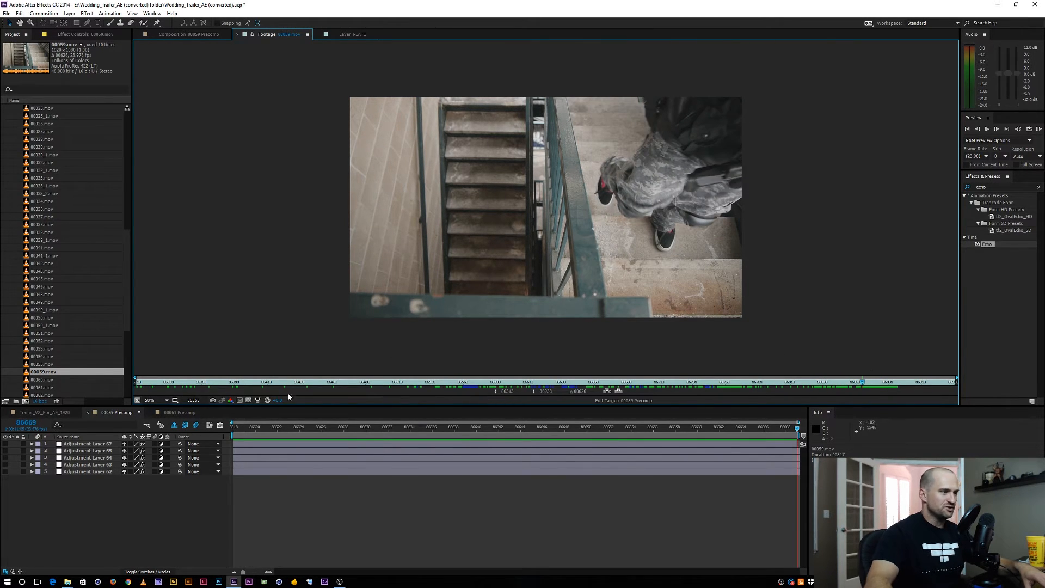
Add 00059.mov as the lowest layer of 00059 Precomp and rename the layer PLATE
left_click(116, 412)
left_click_drag(45, 374, 68, 485)
left_click(253, 429)
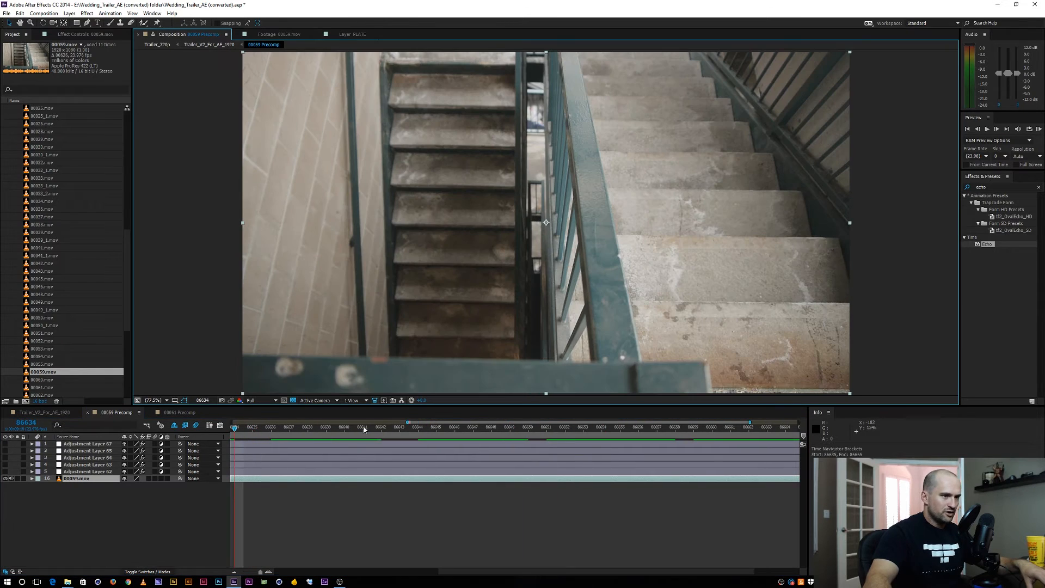
double_click(756, 423)
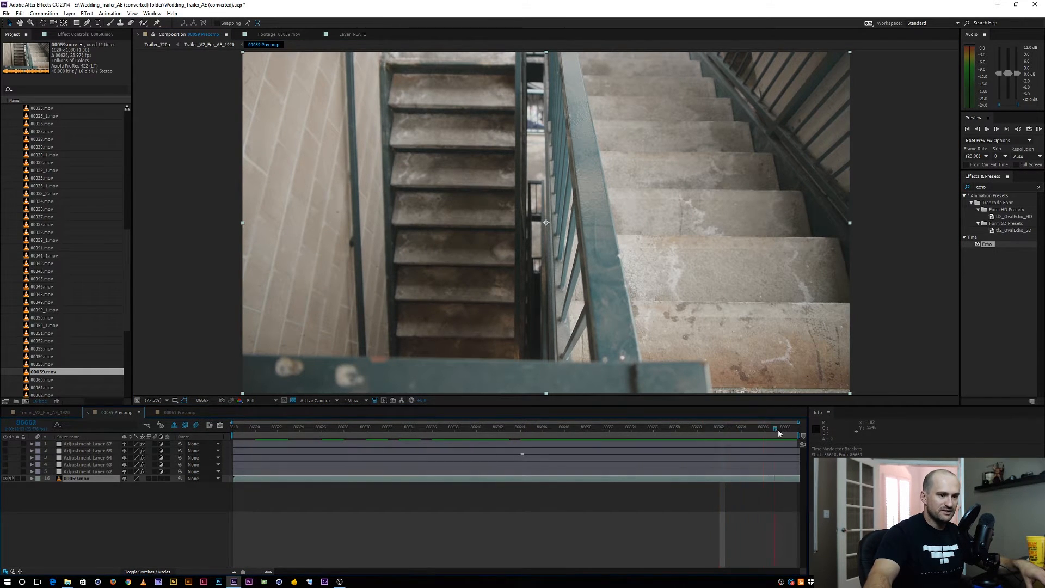
left_click_drag(775, 428, 521, 427)
left_click(76, 479)
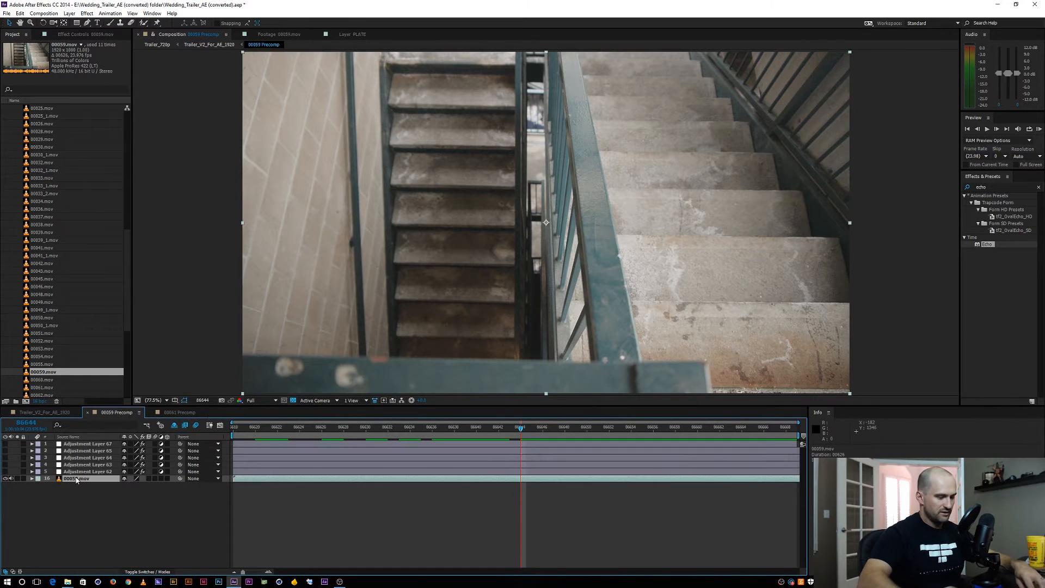
type("PLATE")
key("Return")
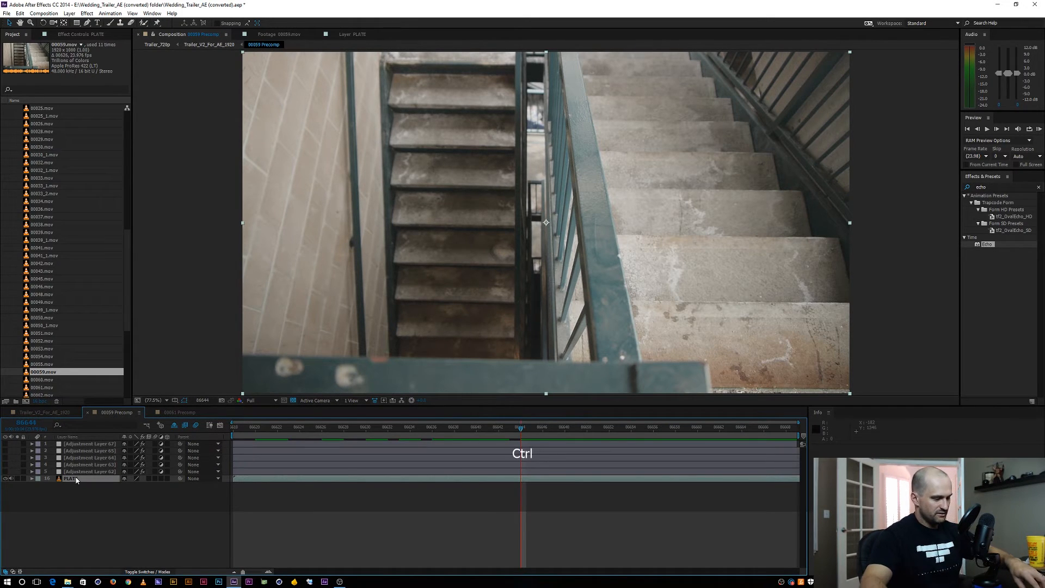
key("ctrl+d")
left_click(94, 485)
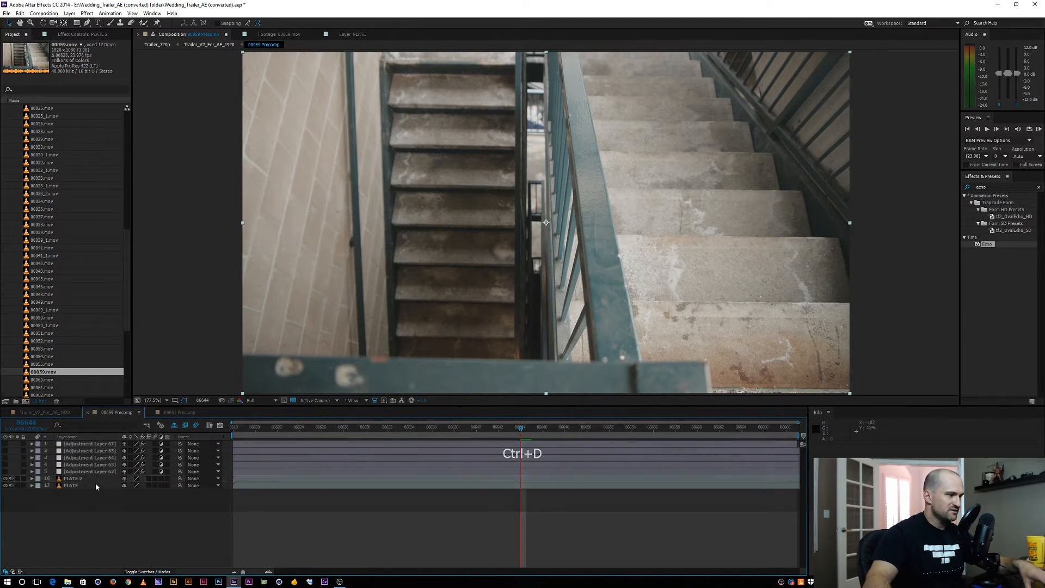
left_click(93, 479)
key("Home")
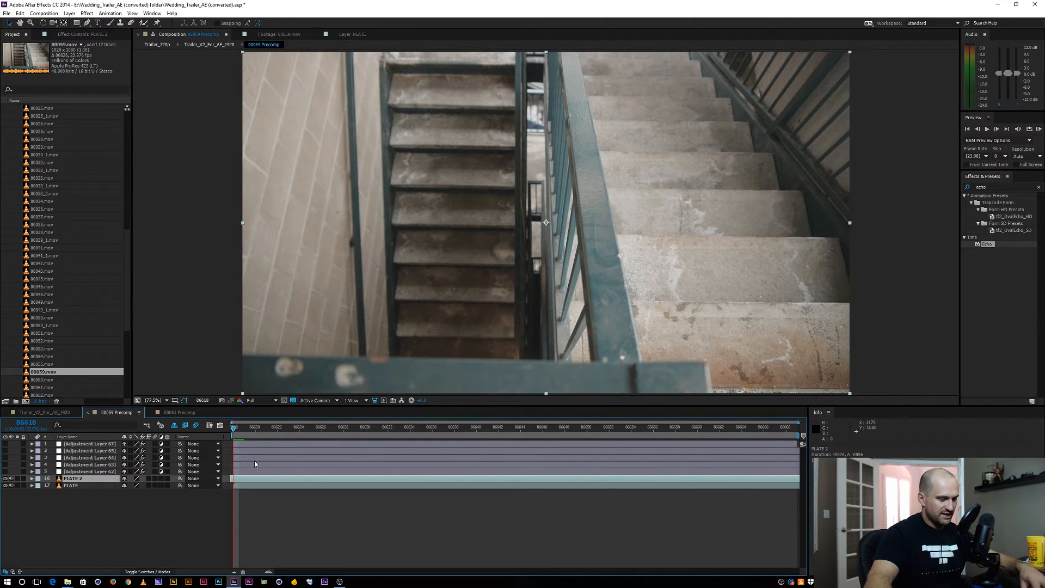
key("y")
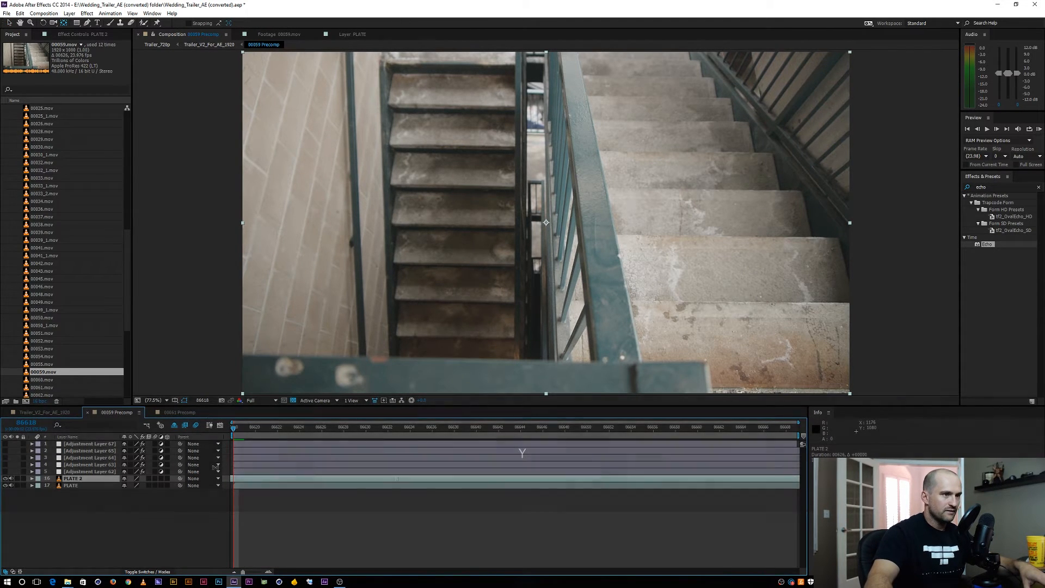
key("a")
left_click(77, 479)
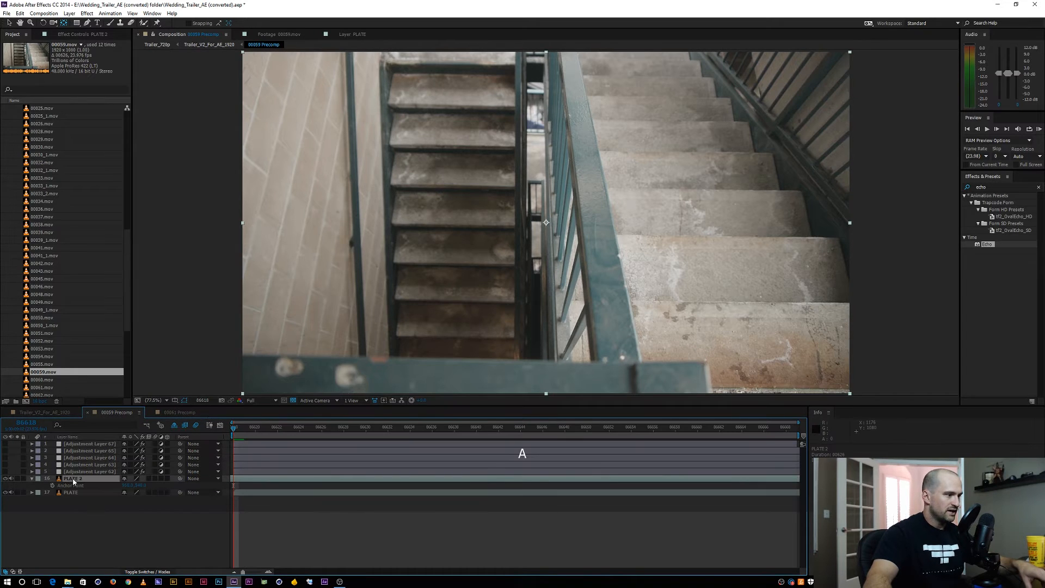
key("Delete")
Trim the 00059.mov source to frames 86571 through 86605 and overlay that section as a new layer in 00059 Precomp
double_click(38, 373)
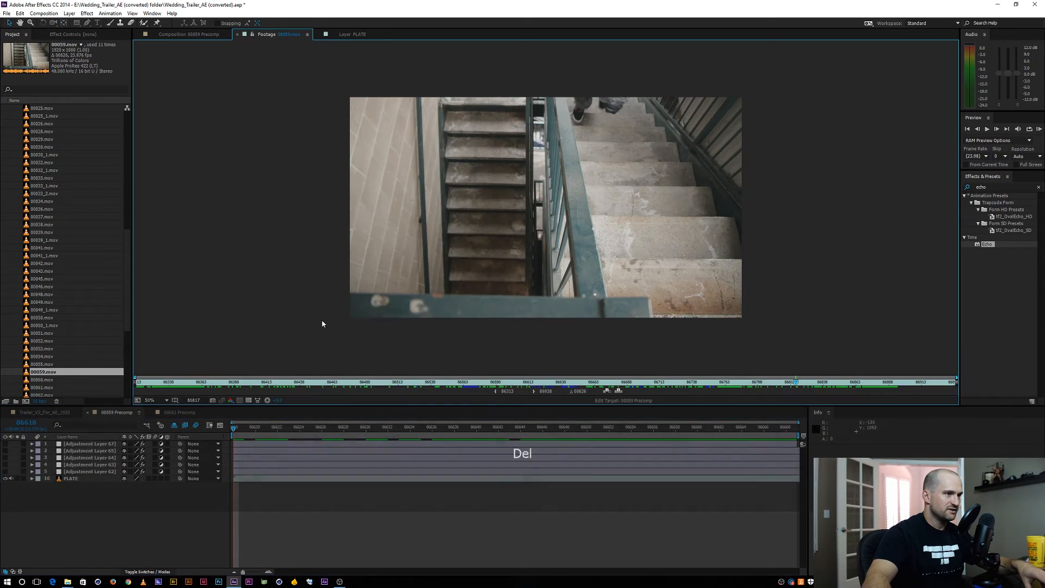
left_click(173, 383)
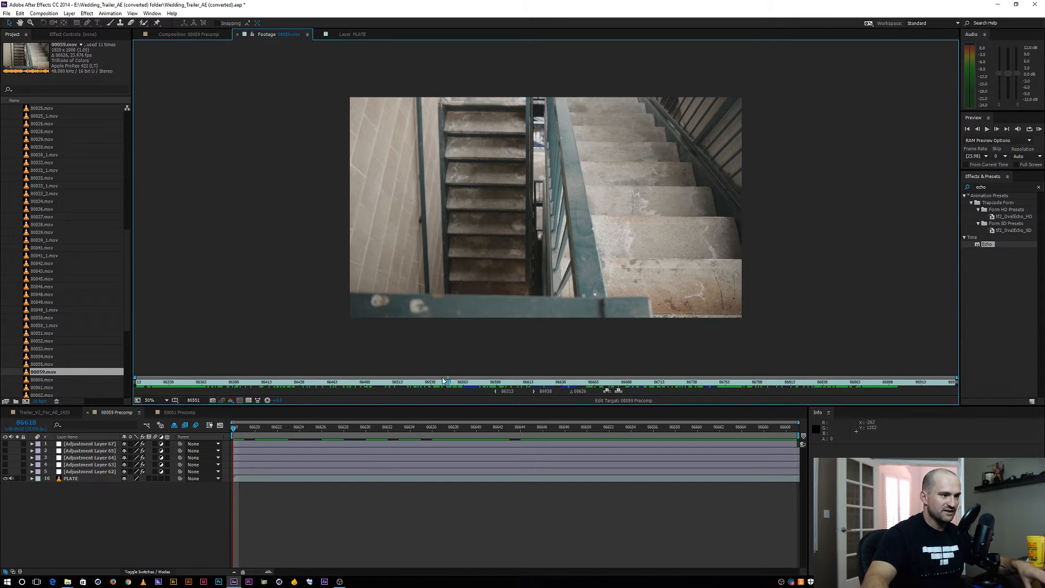
mouse_move(443, 381)
left_mouse_down()
mouse_move(410, 382)
mouse_move(502, 375)
mouse_move(479, 376)
left_mouse_up()
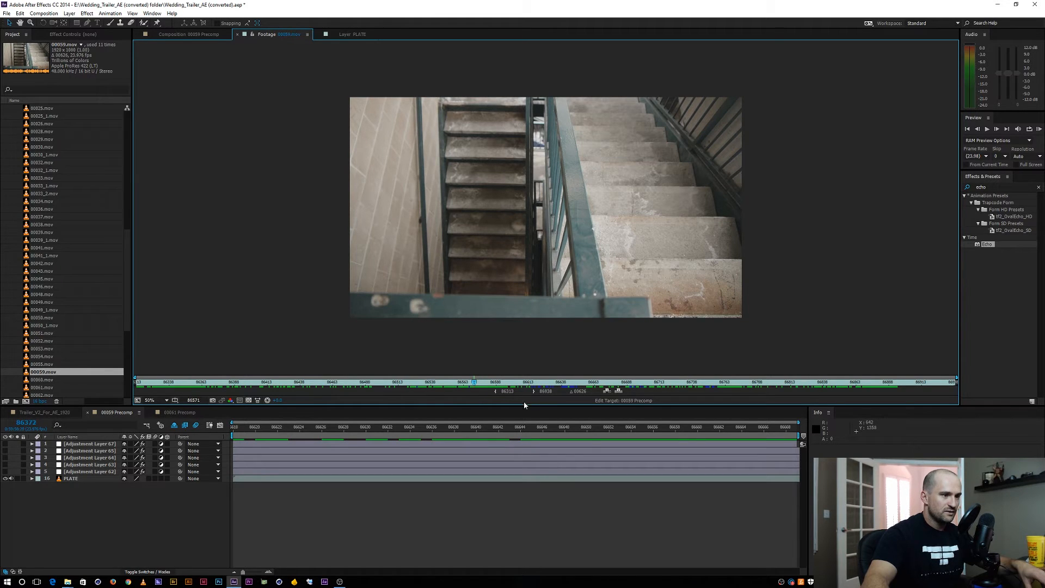
left_click(496, 392)
left_click_drag(474, 384, 518, 383)
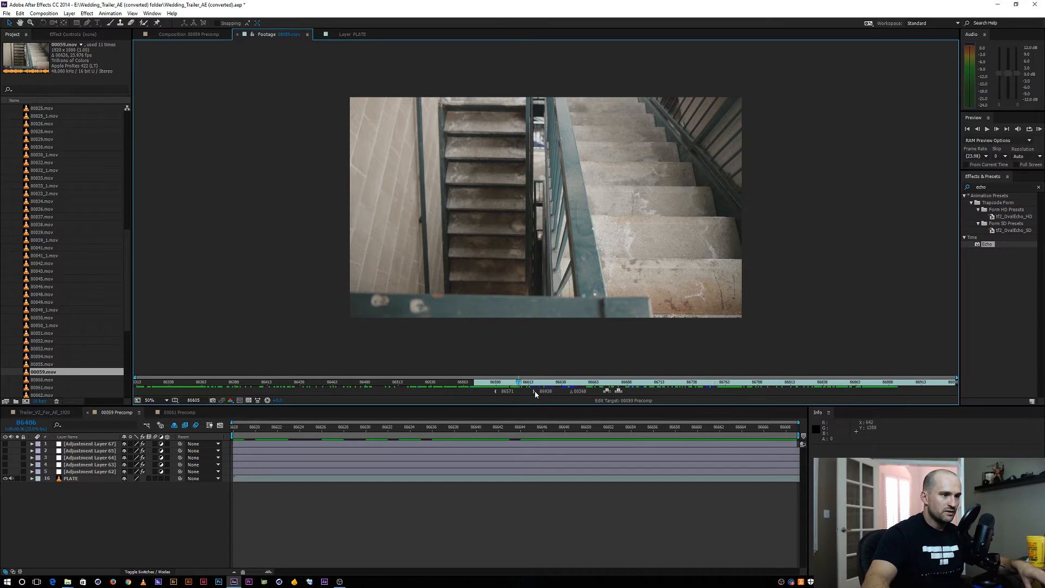
left_click(534, 391)
left_click(620, 392)
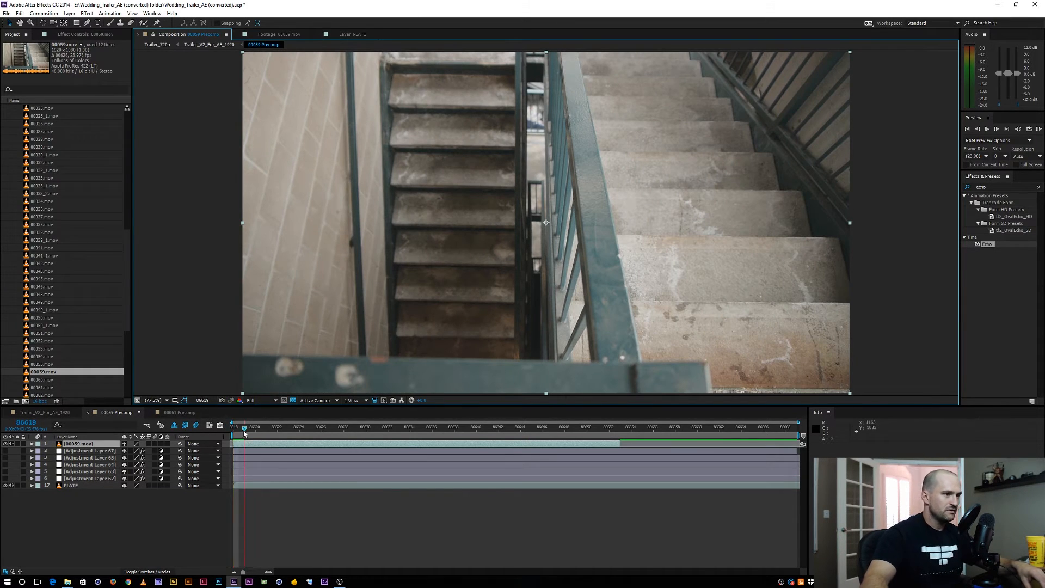
At frame 86633, draw a rectangular mask around the figure in the stairwell gap on the 00059.mov layer and keyframe its Mask Path
left_click_drag(271, 433, 405, 415)
key("q")
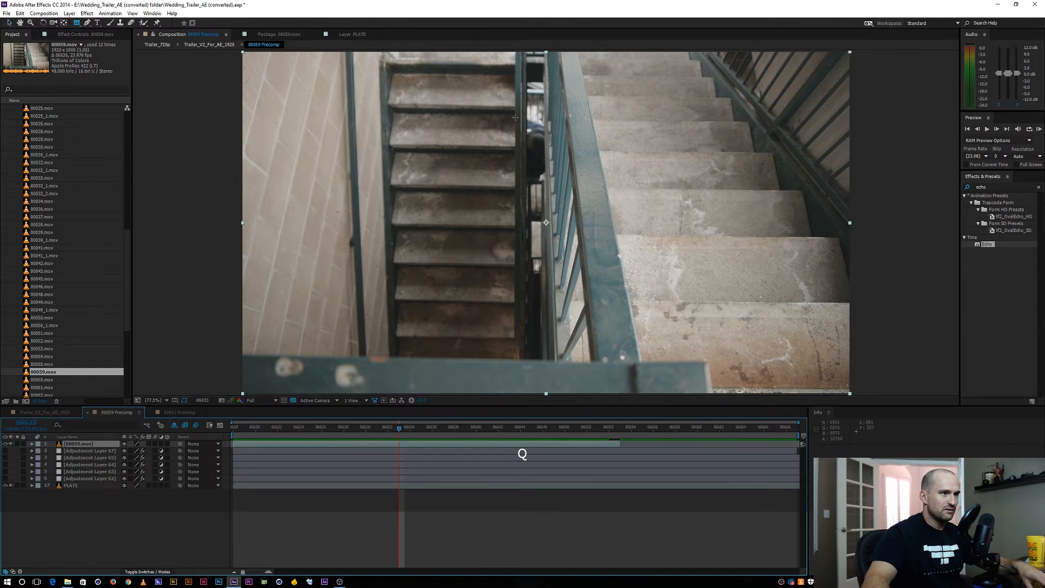
left_click_drag(510, 111, 557, 215)
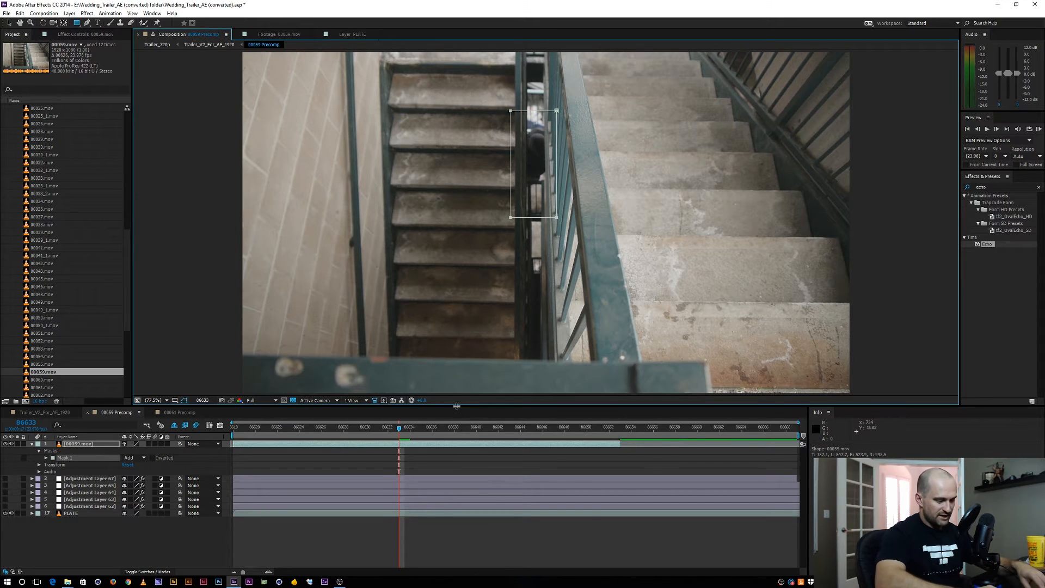
key("m")
left_click(58, 458)
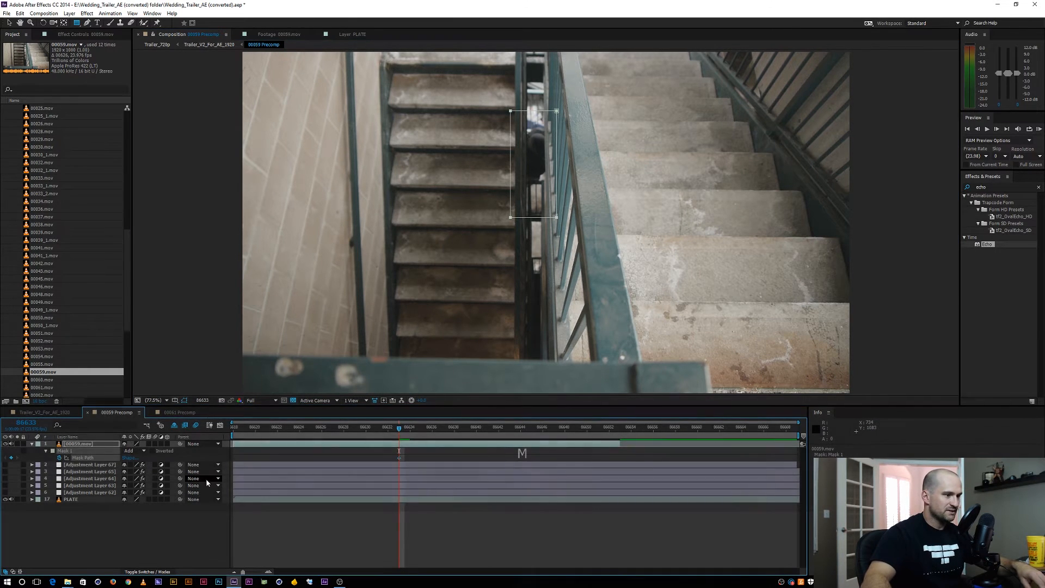
Move the mask left at frame 86623 and further left at frame 86621 to keyframe it off the stairwell gap
key("shift+Page_Up")
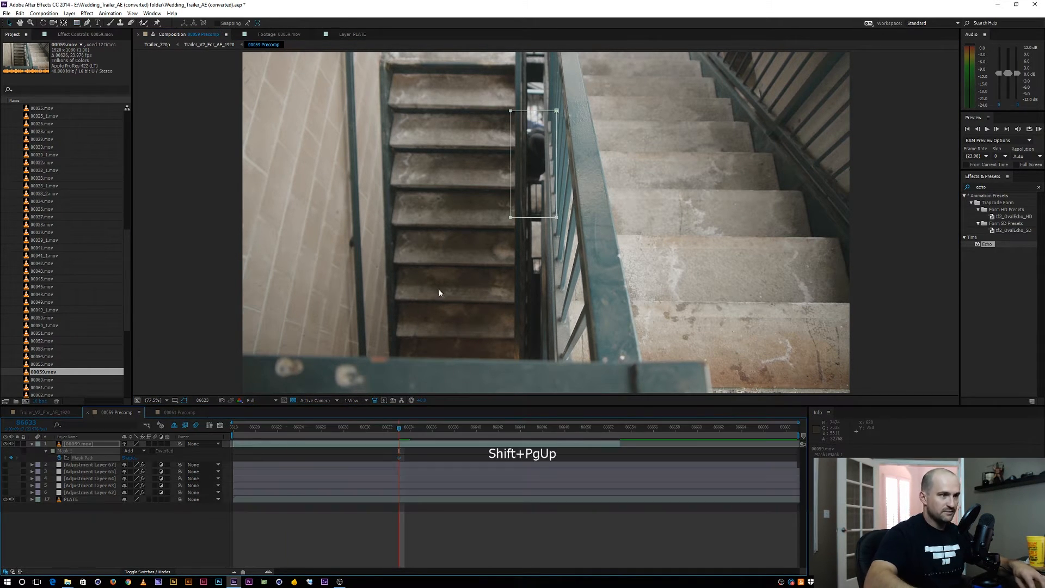
key("v")
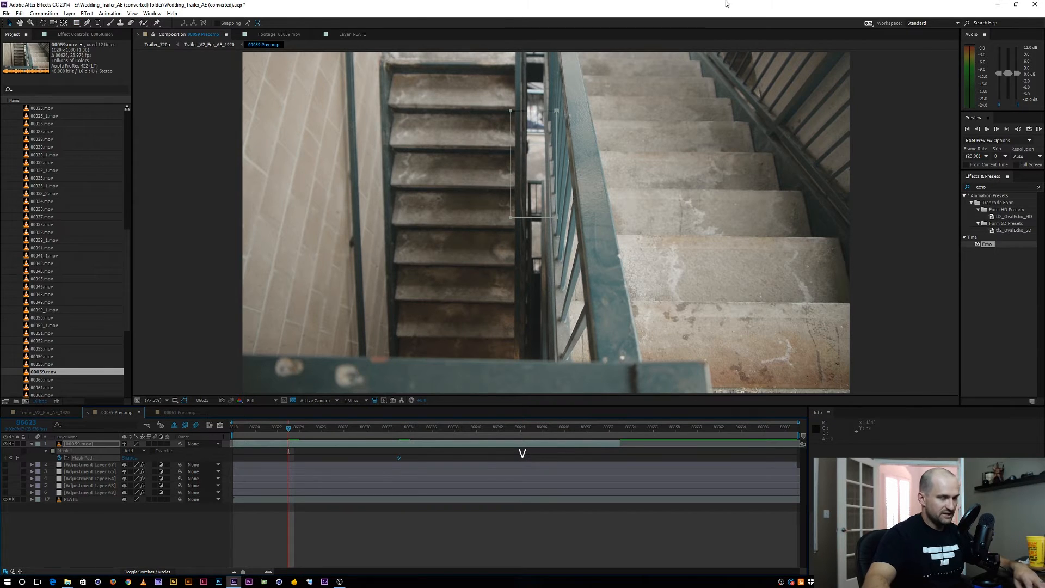
double_click(555, 112)
left_click_drag(535, 123, 509, 123)
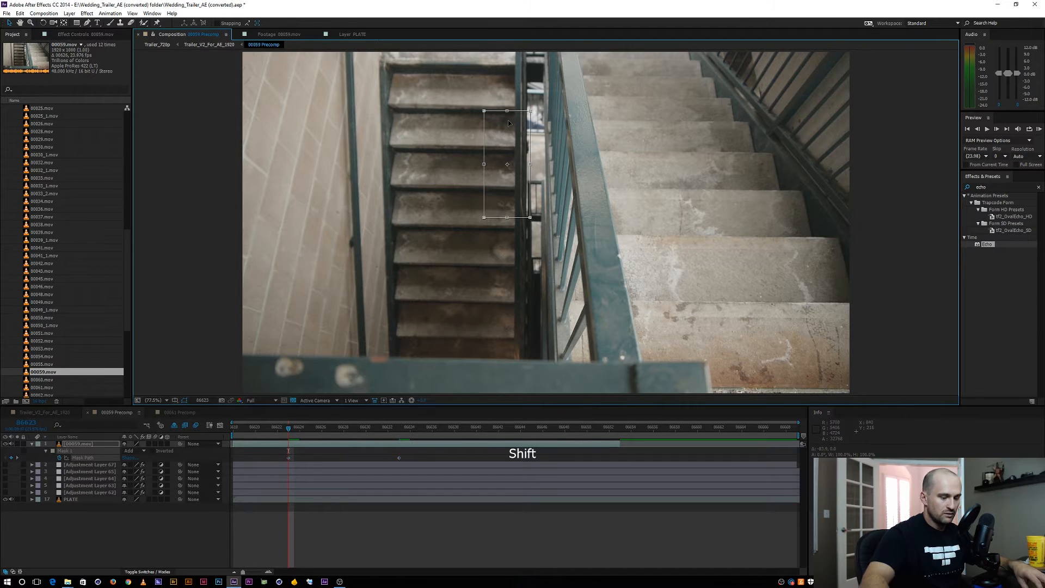
key("Page_Up")
key("Page_Up")
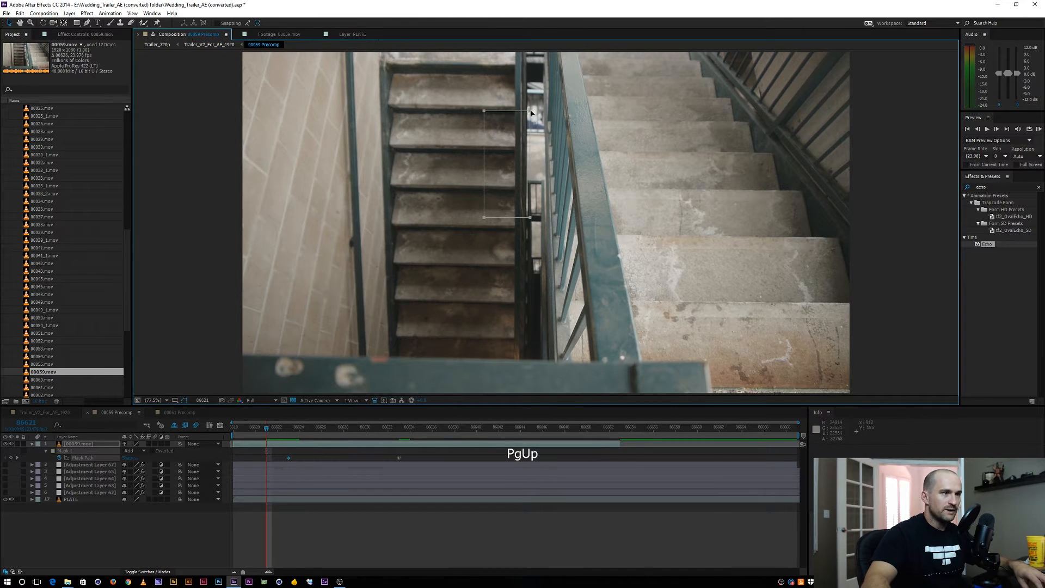
left_click_drag(531, 113, 521, 112)
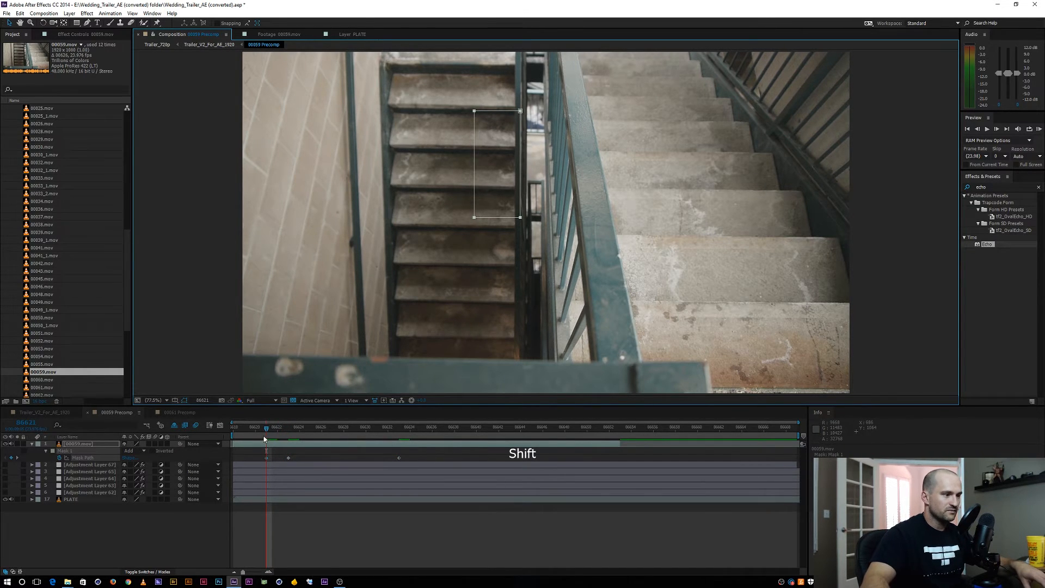
At frame 86628, nudge the mask to the right over the figure to add a Mask Path keyframe
left_click_drag(276, 430, 344, 426)
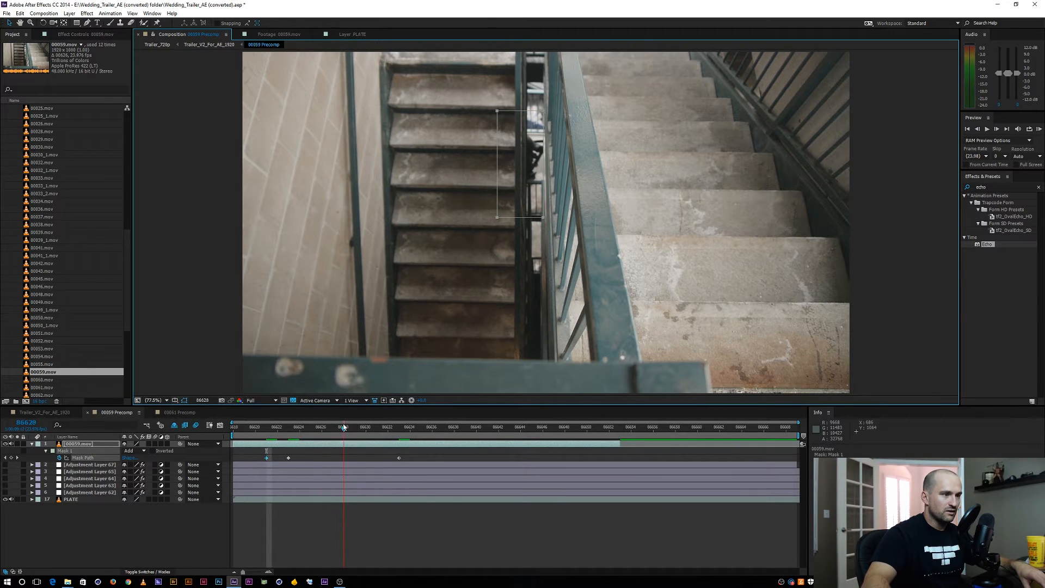
double_click(497, 219)
key("shift+Right")
key("shift+Right")
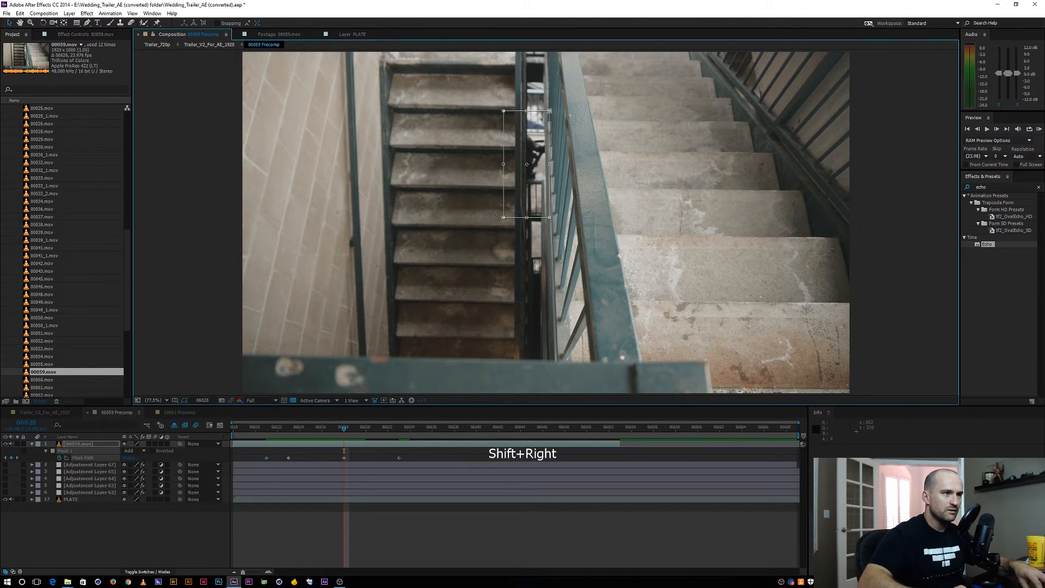
At frame 86641, move the mask's left edge right to the stairwell gap, narrowing the mask around the figure
left_click(345, 428)
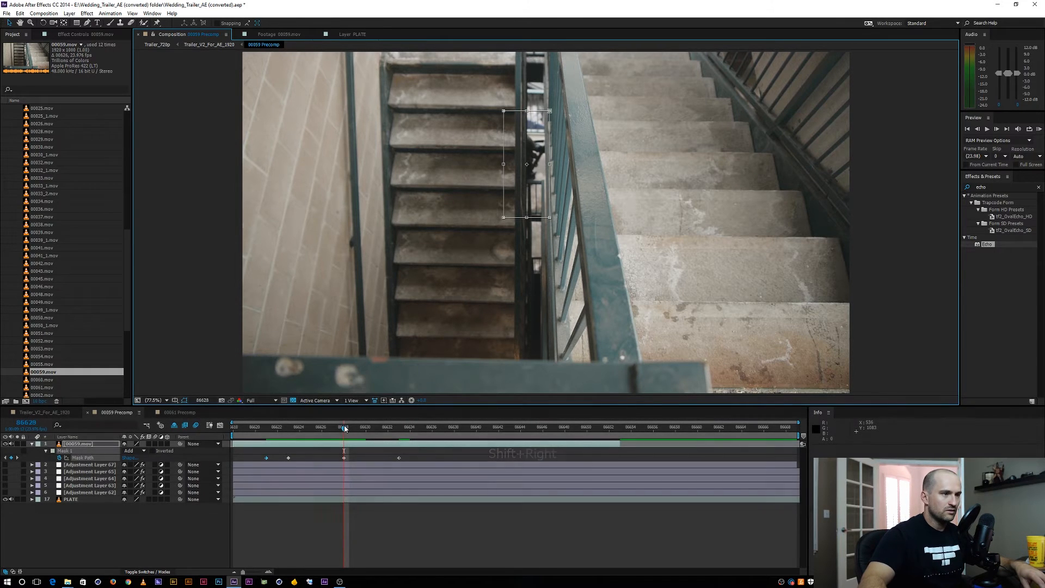
left_click_drag(344, 428, 487, 417)
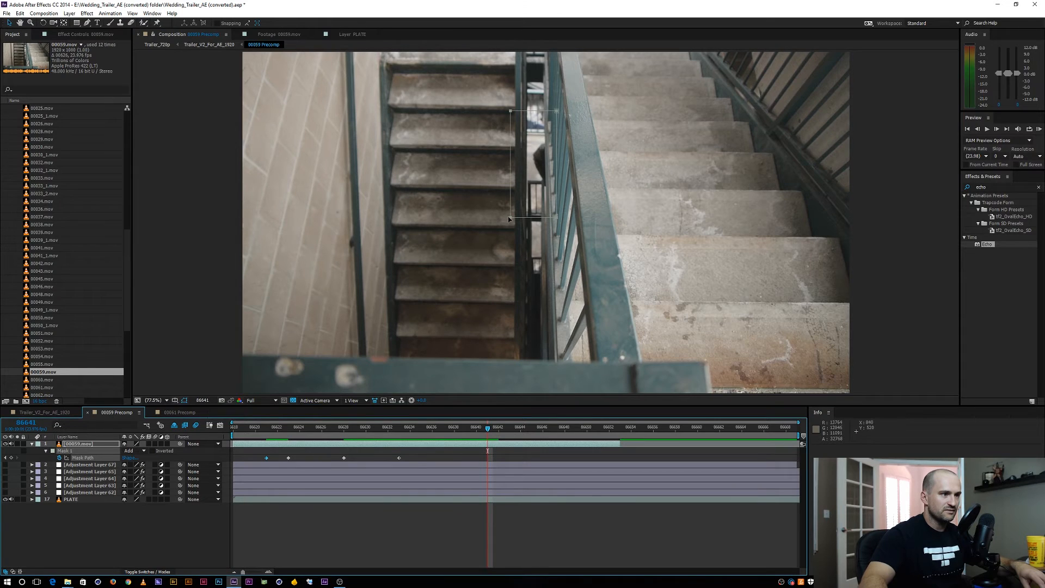
left_click_drag(483, 76, 536, 277)
left_click_drag(510, 216, 531, 216)
At frame 86646, move the mask's left edge right to narrow it against the railing and add a Mask Path keyframe
key("Page_Down")
key("Page_Down")
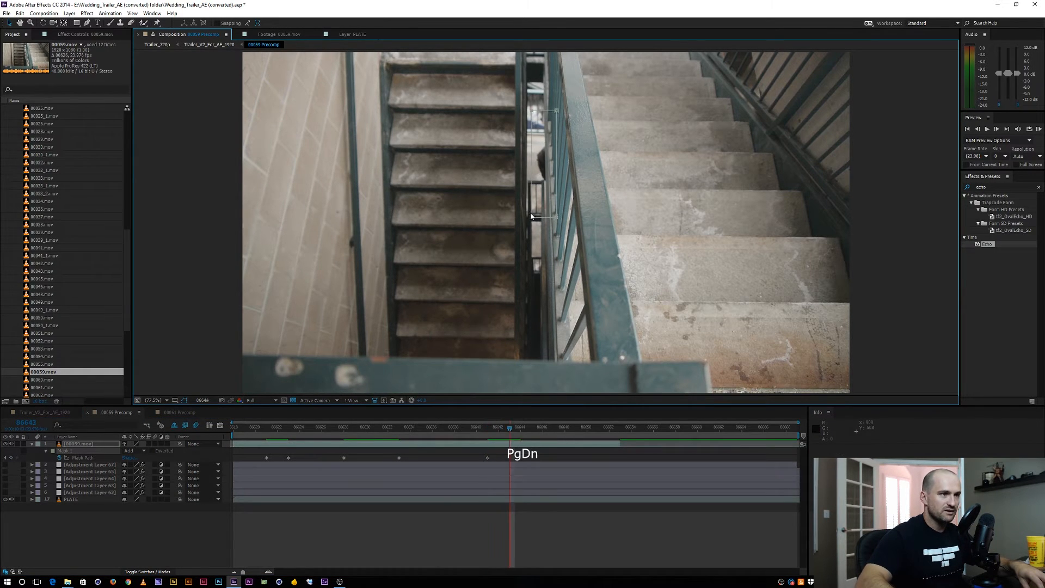
key("Page_Down")
key("Page_Down")
key("Page_Down")
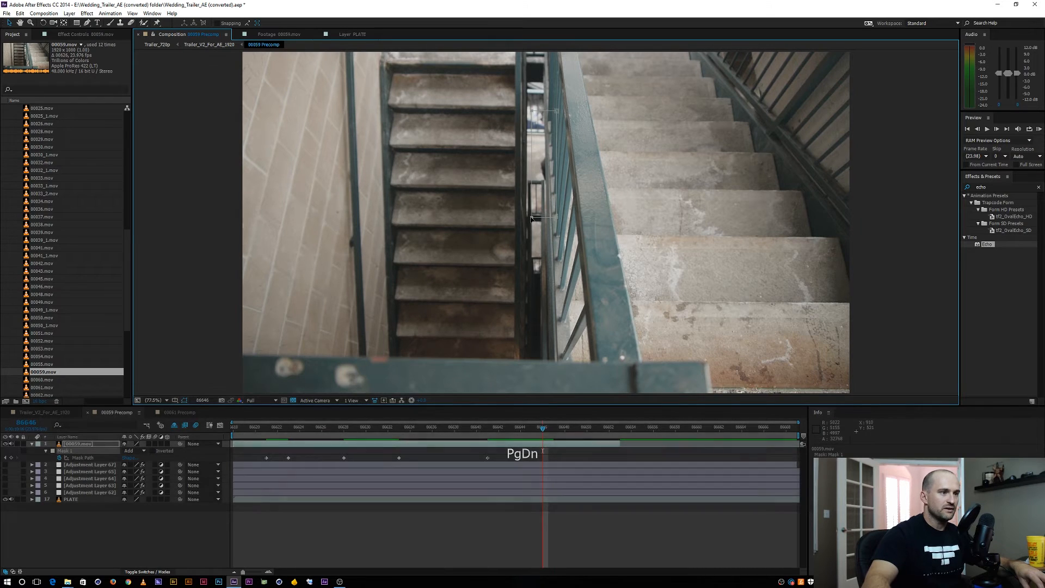
left_click_drag(531, 218, 543, 216)
At frame 86652, shift the mask's left edge further right onto the railing, closing the mask off the stairwell gap
key("Page_Down")
key("Page_Down")
key("Page_Down")
key("Page_Down")
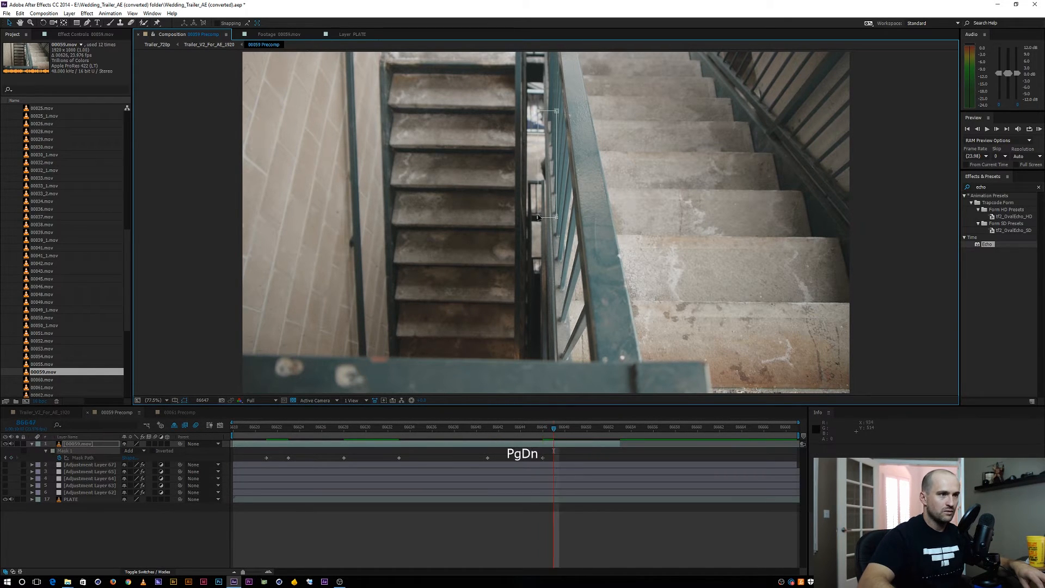
key("Page_Down")
key("Page_Down")
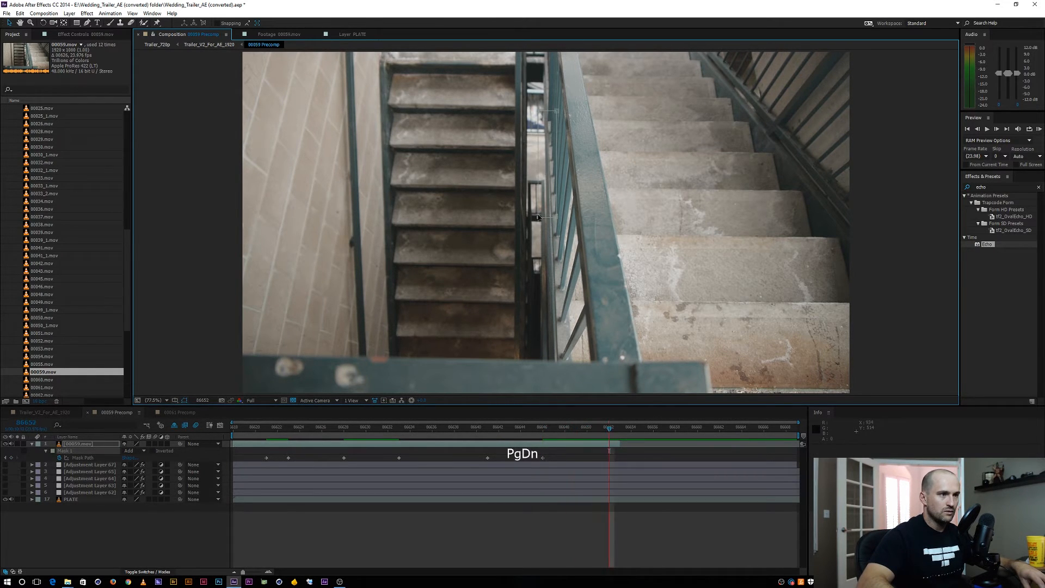
left_click_drag(534, 235, 551, 218)
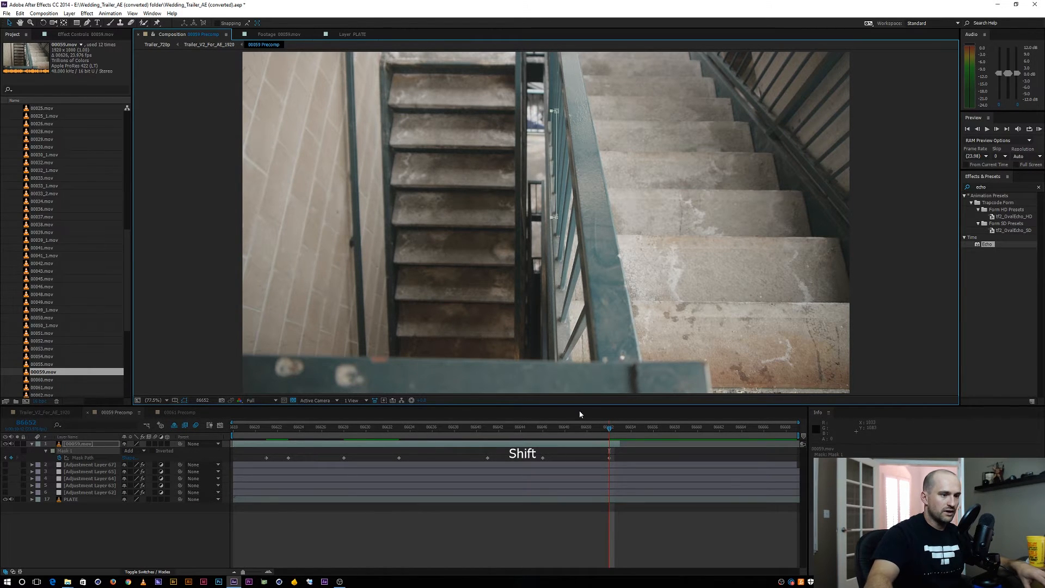
At frame 86625, nudge the mask's right edge to the right over the figure and check the mask animation through frame 86652
left_click_drag(604, 430, 311, 387)
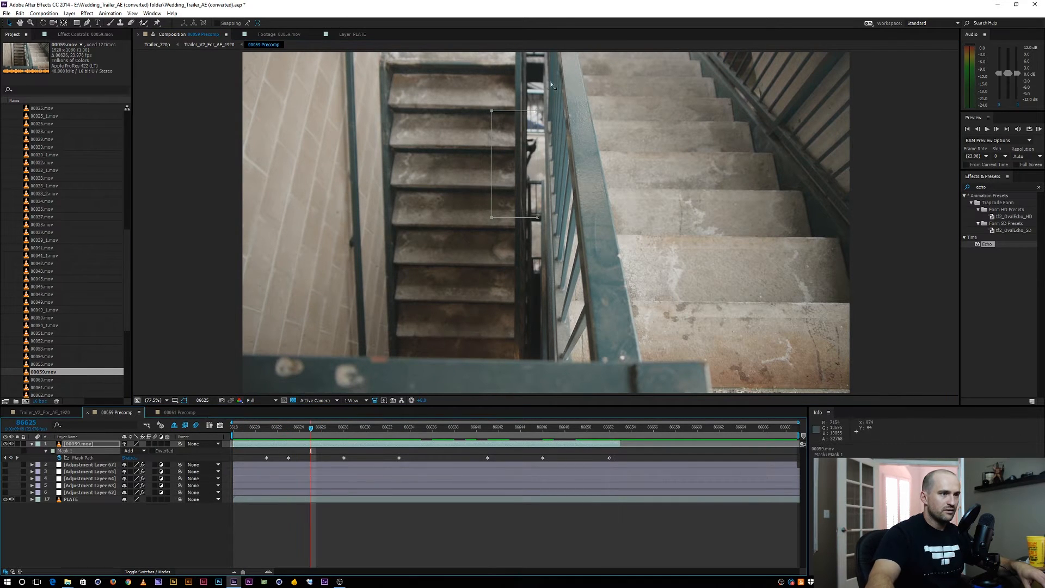
left_click(554, 237)
key("Right")
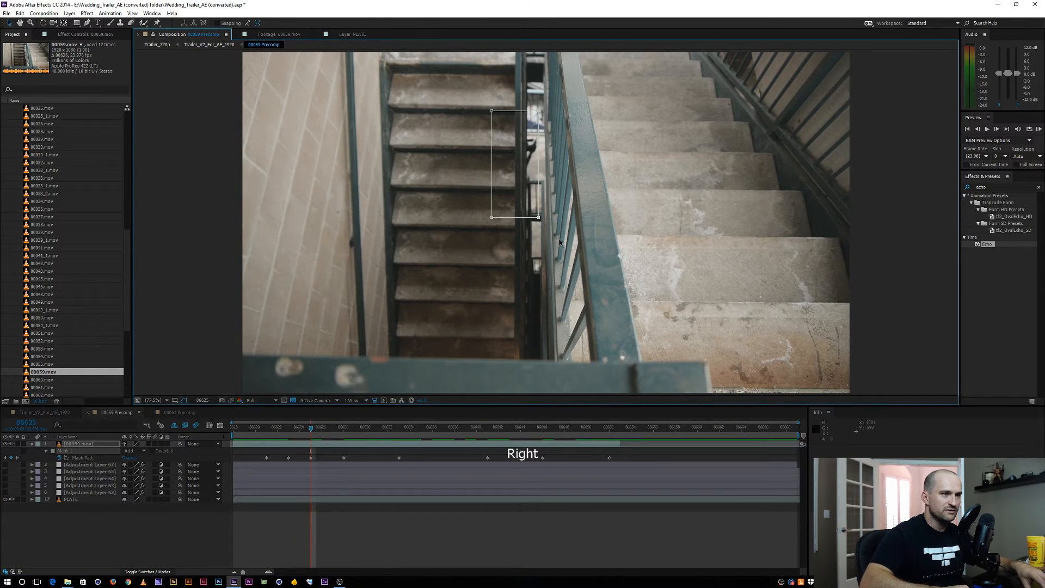
key("Page_Down")
key("Page_Down")
key("Page_Down")
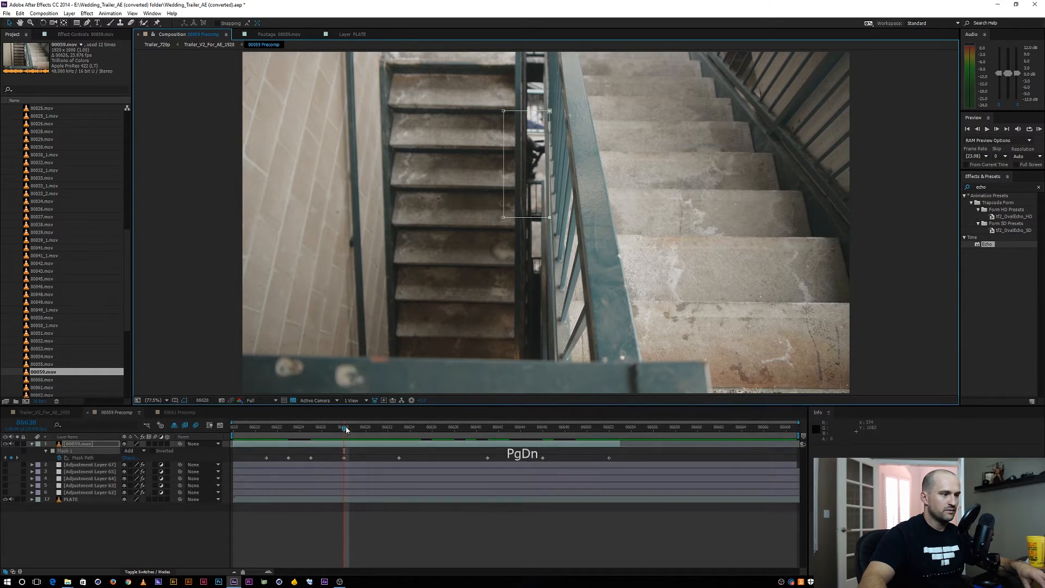
left_click_drag(344, 426, 609, 428)
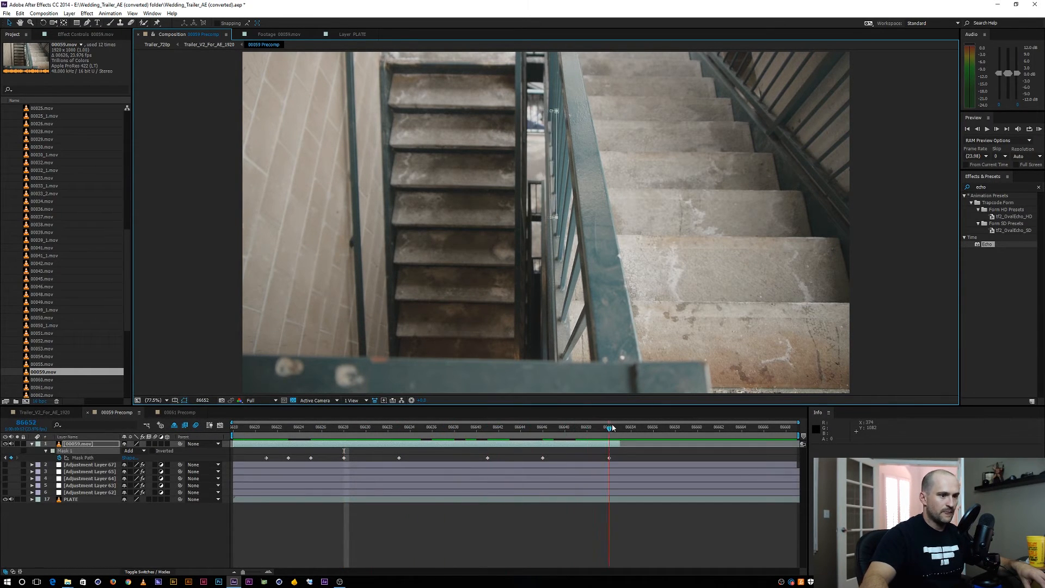
Collapse the 00059.mov layer's properties and pre-compose it as "lower guard", moving all attributes into the new composition
key("ctrl+grave")
left_click(172, 535)
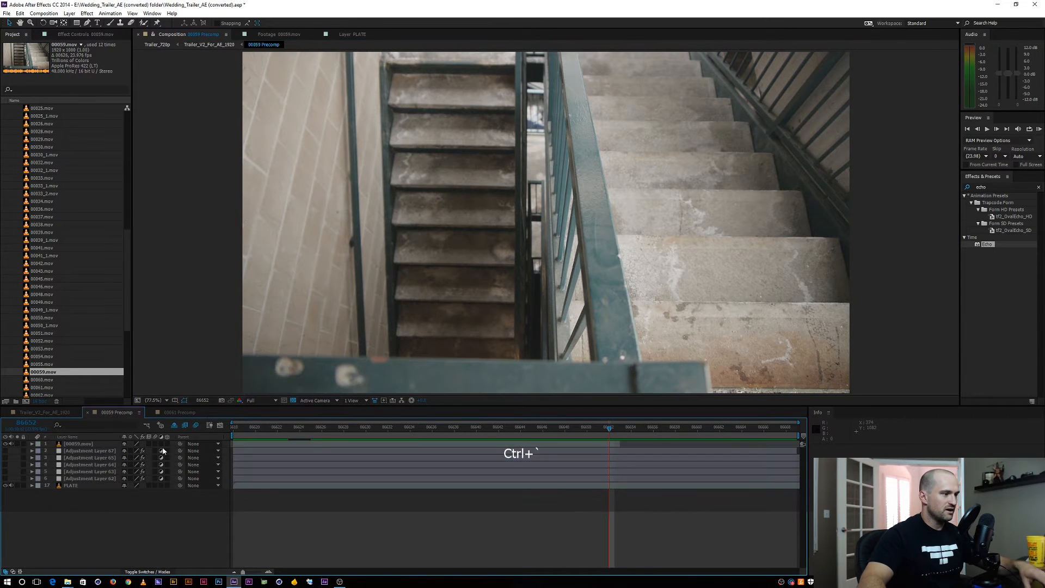
left_click_drag(240, 429, 368, 425)
left_click(80, 444)
key("ctrl+shift+c")
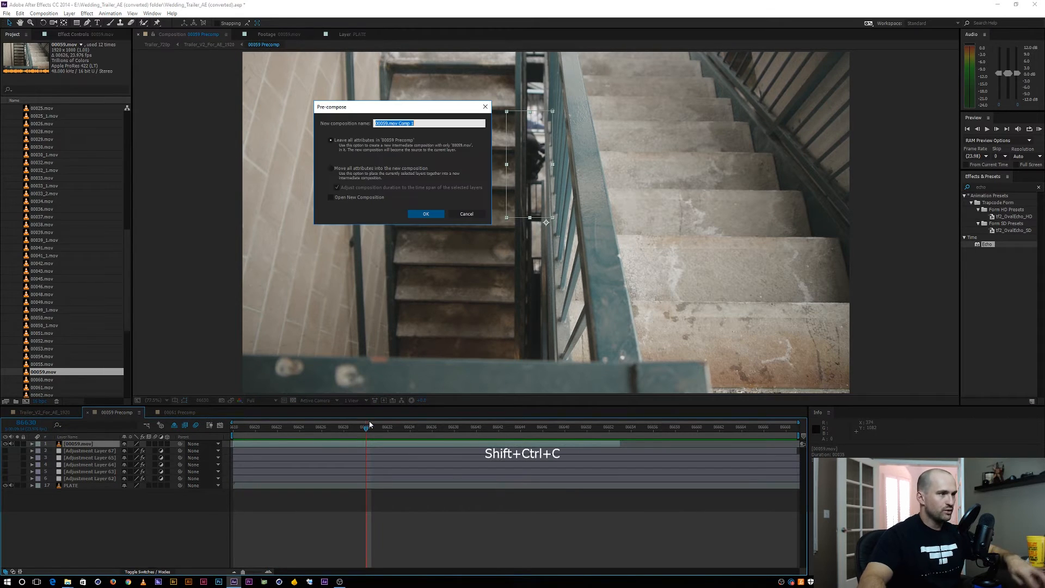
left_click(330, 169)
double_click(414, 123)
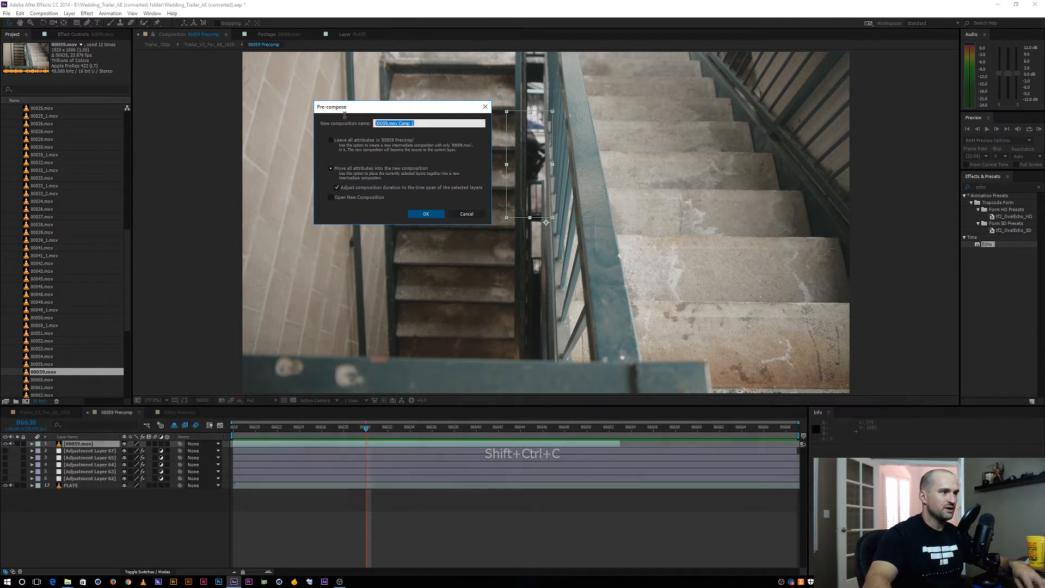
type("lower tu")
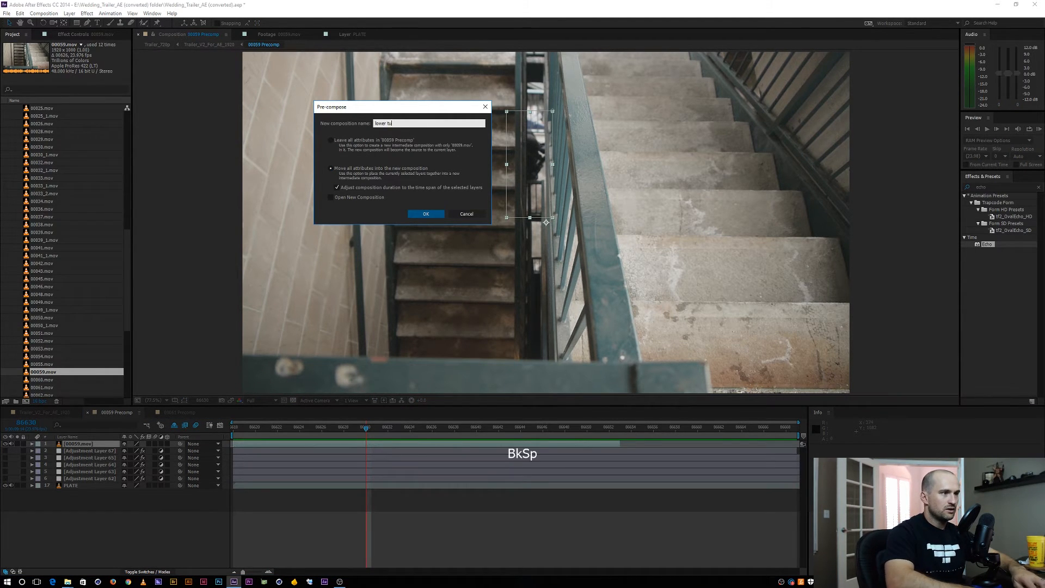
key("BackSpace")
key("BackSpace")
key("BackSpace")
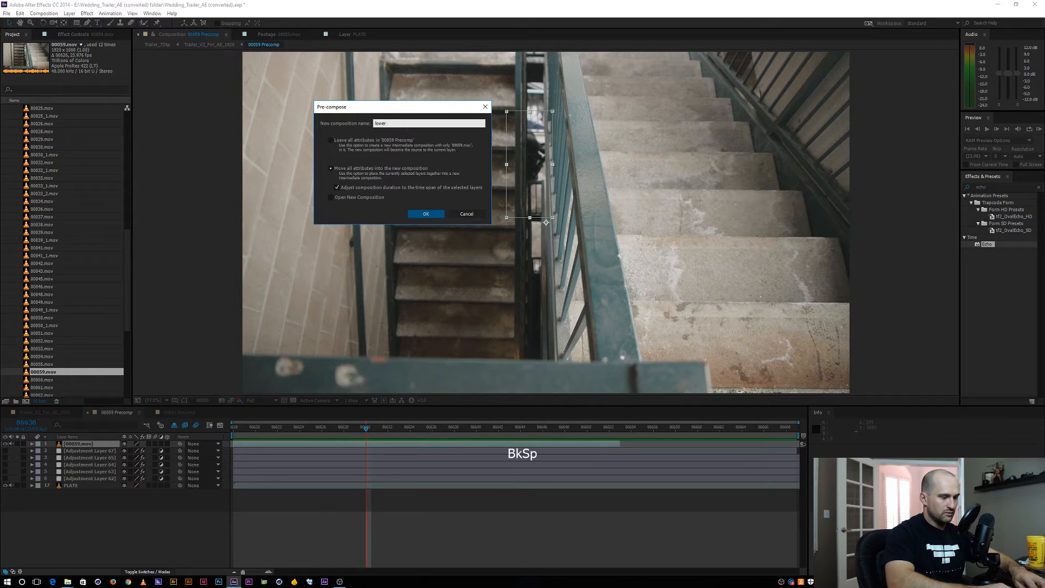
type("gua")
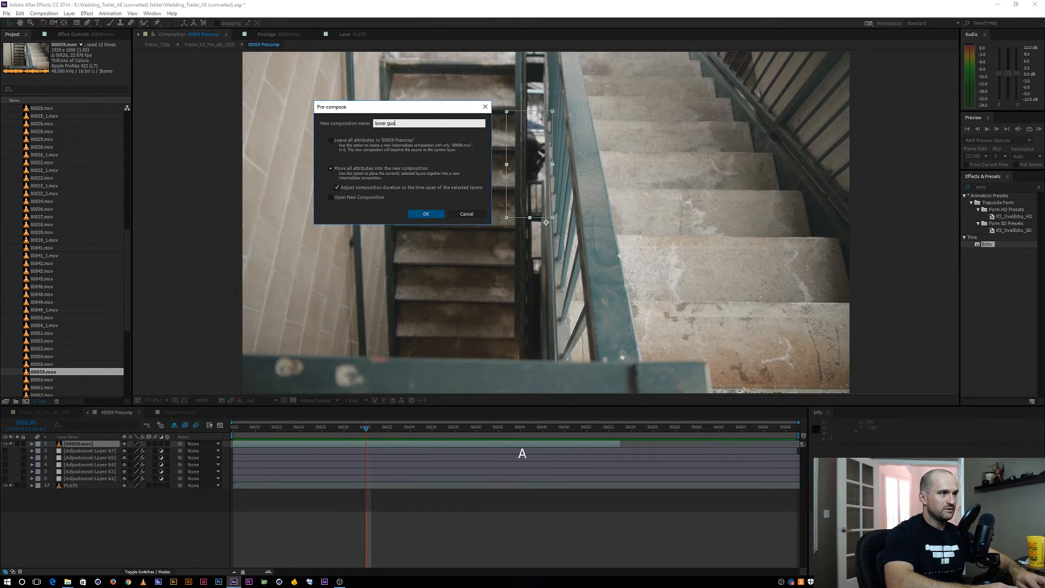
type("rd")
key("Return")
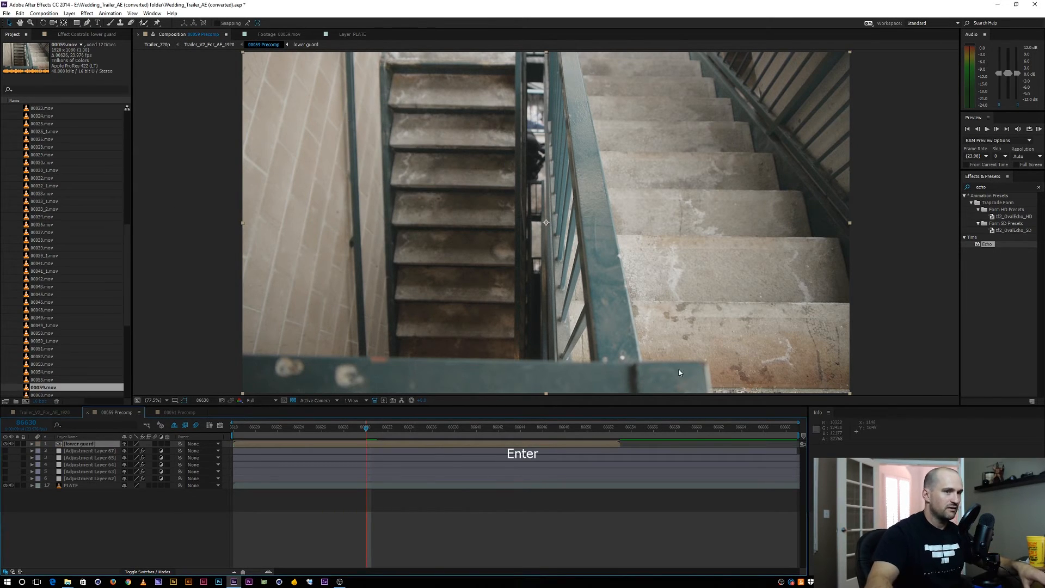
Apply the Echo effect to the lower guard layer and set its Echo Operator to Composite In Back
left_click_drag(989, 244, 103, 444)
left_click(82, 87)
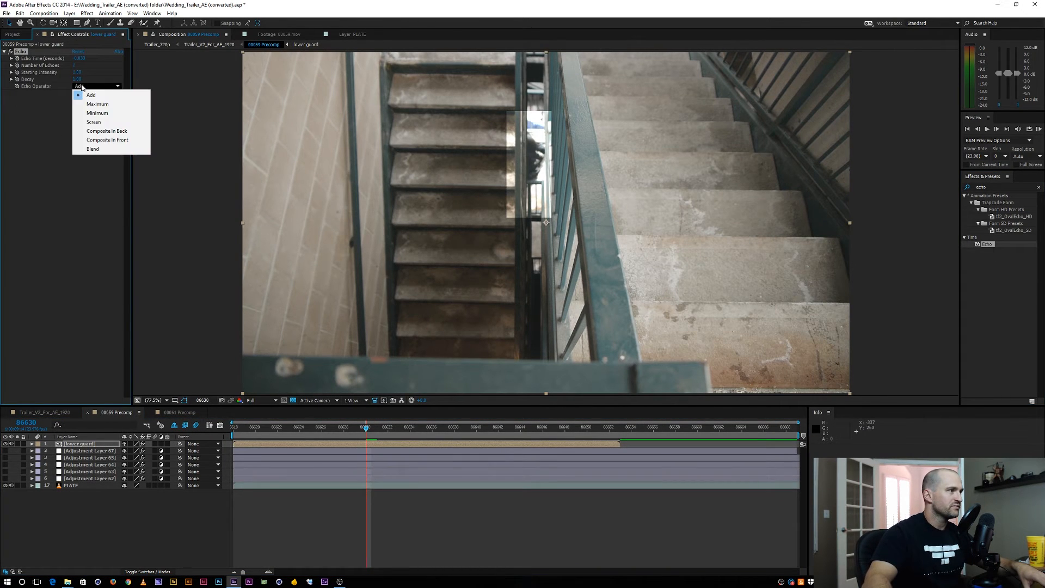
left_click(101, 131)
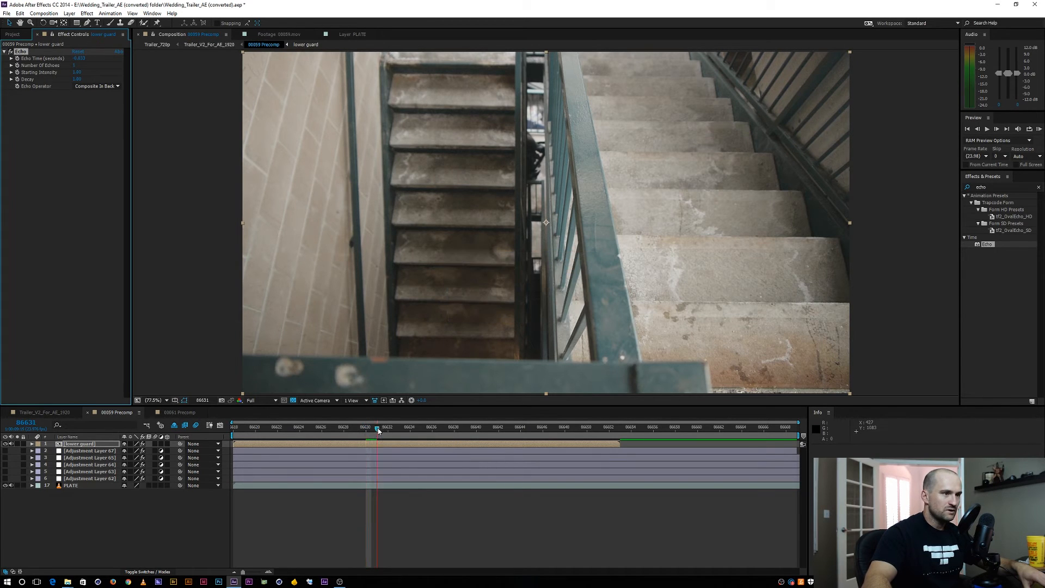
left_click(450, 428)
left_click_drag(449, 432, 492, 433)
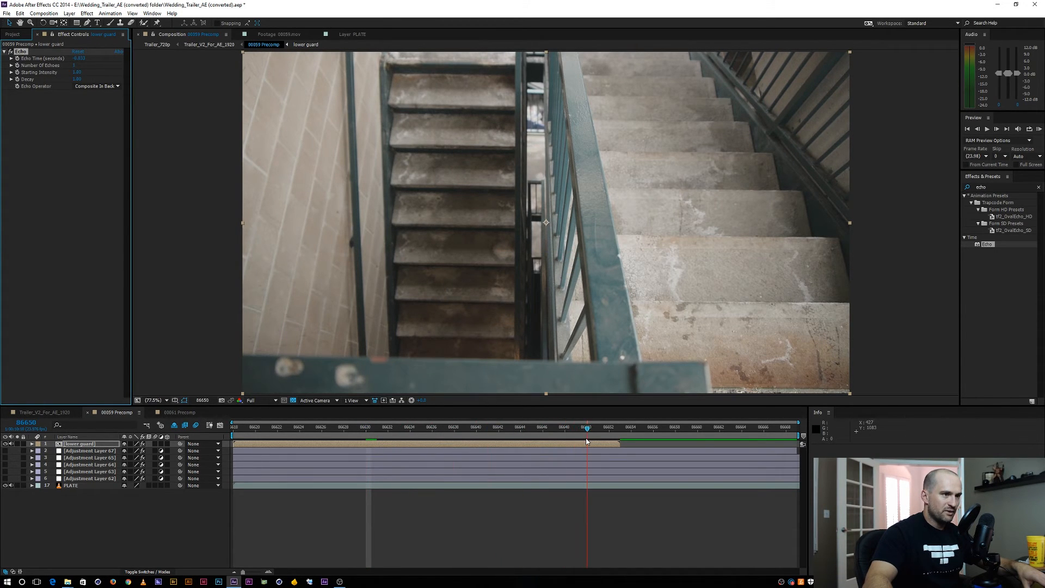
left_click(609, 444)
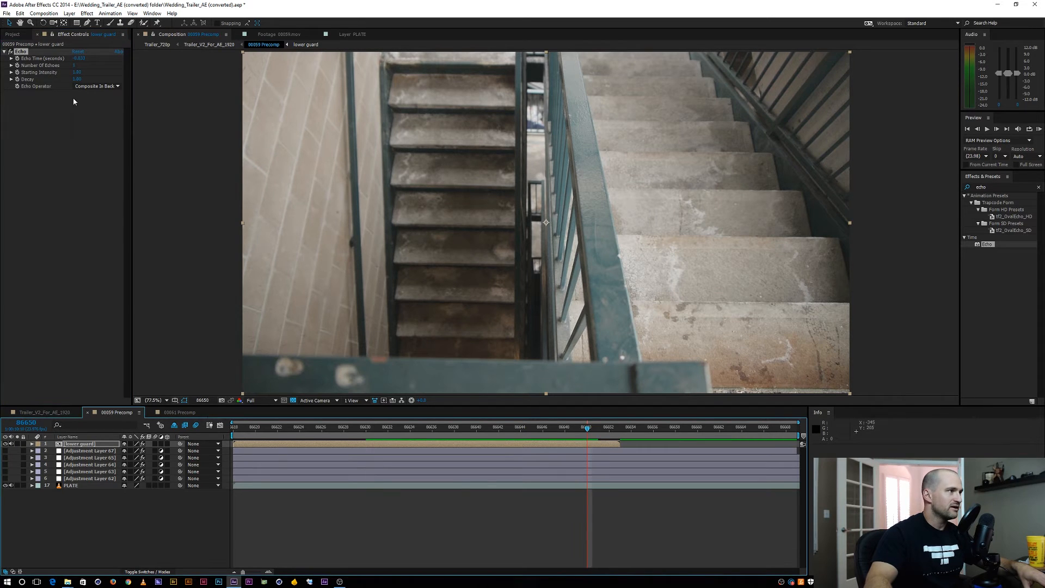
Adjust the Echo Time to space the echoed figure further apart and check the spacing along the timeline
left_click_drag(68, 53, 69, 50)
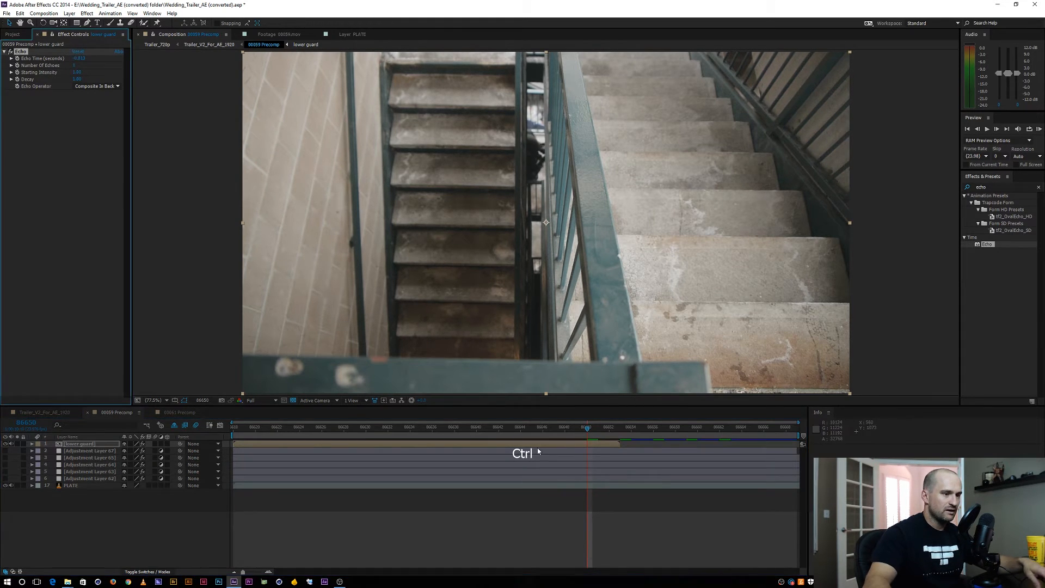
left_click_drag(594, 426, 204, 387)
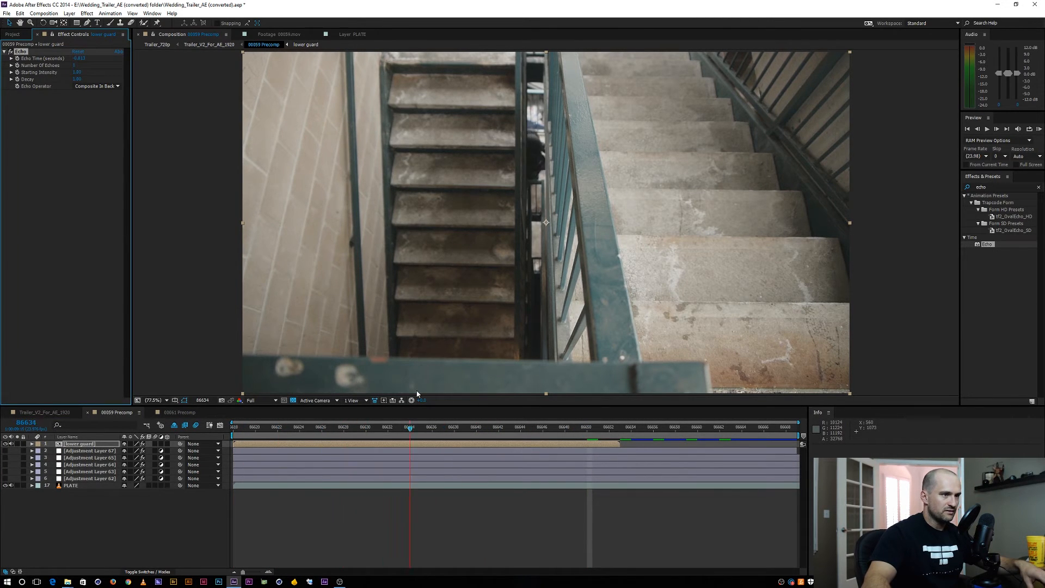
left_click_drag(588, 393, 590, 393)
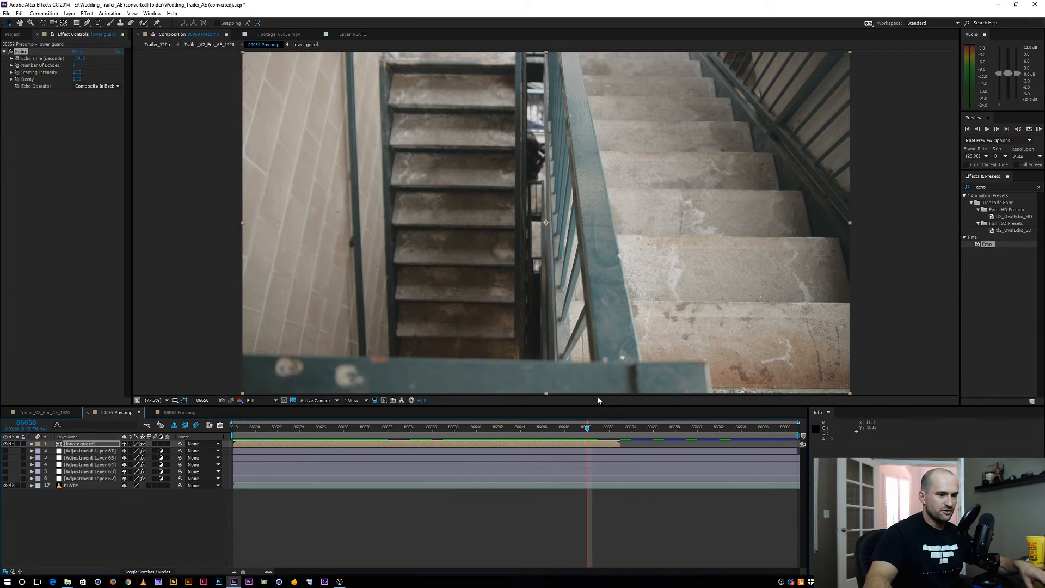
left_click(607, 428)
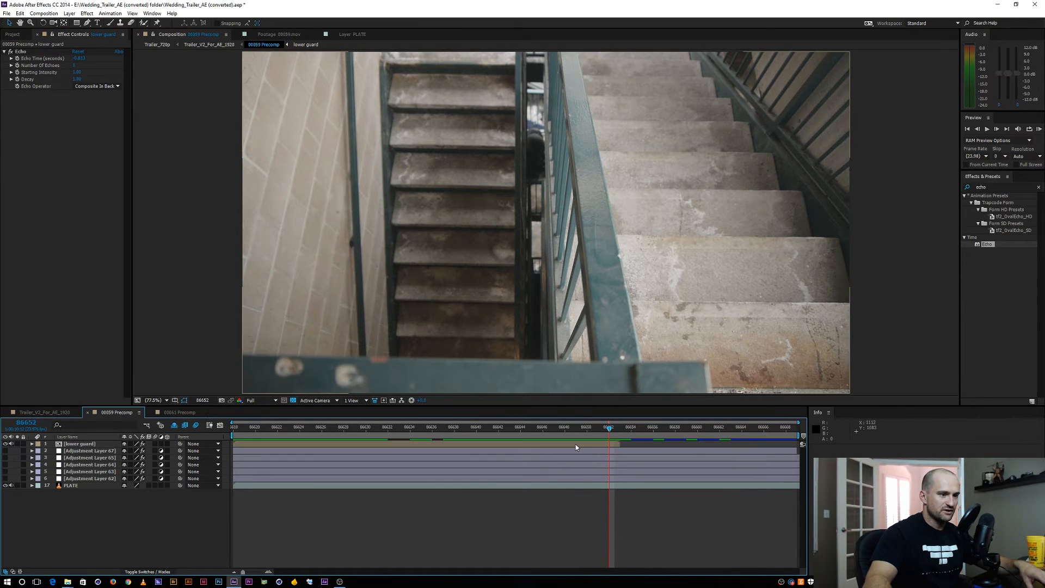
Enable time remapping on the lower guard layer and extend the layer to the end of the composition
right_click(576, 446)
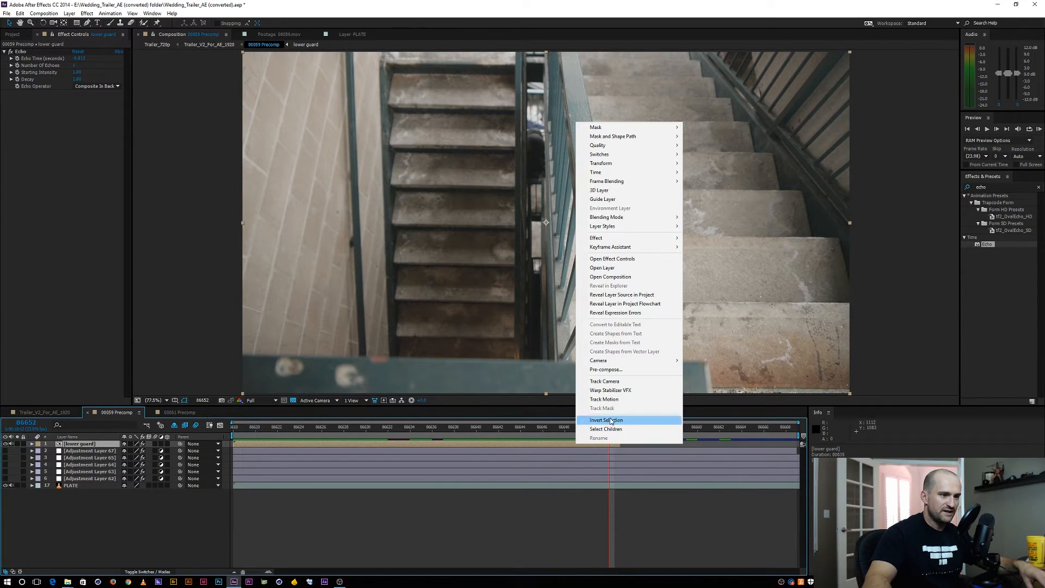
mouse_move(612, 172)
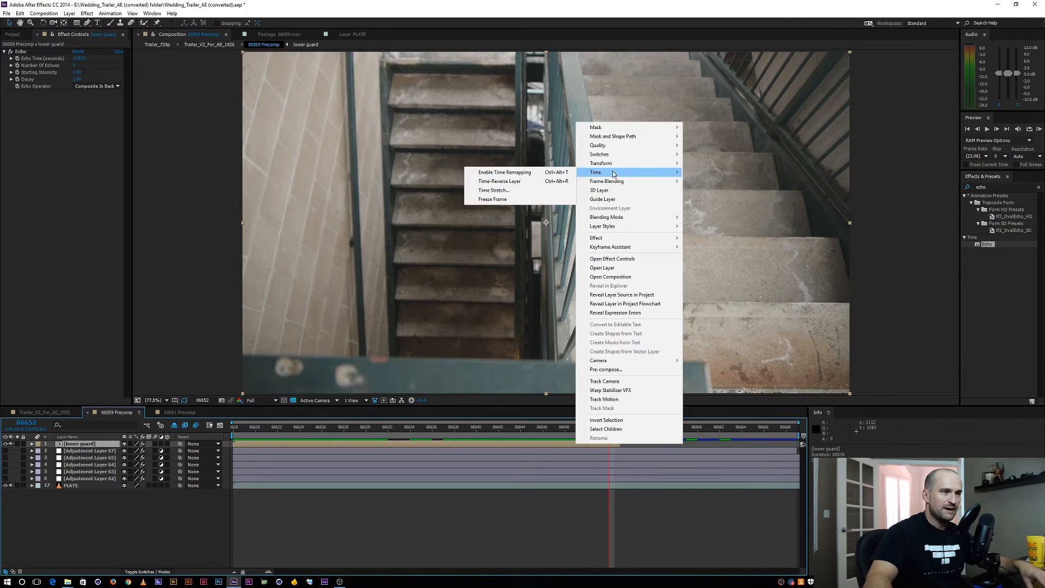
left_click(522, 171)
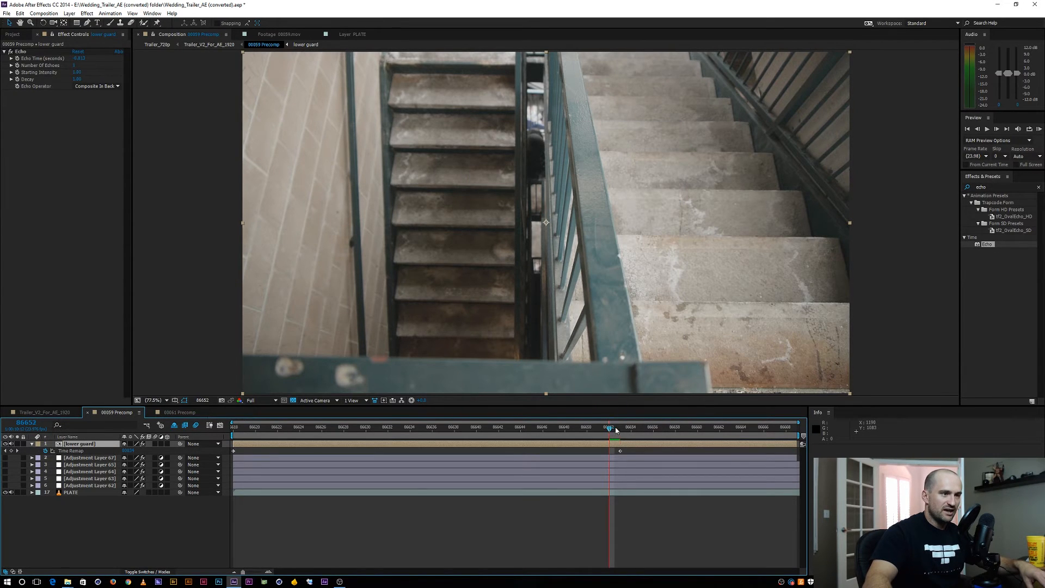
left_click_drag(662, 429, 795, 423)
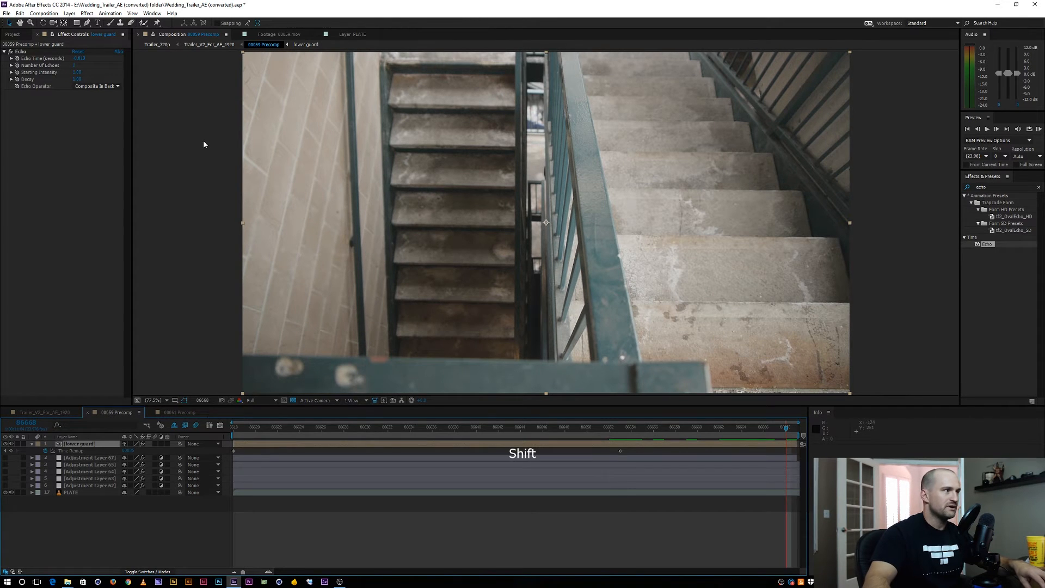
Set the Number Of Echoes to 5 on the lower guard layer and check the repeated figures along the timeline
left_click(74, 65)
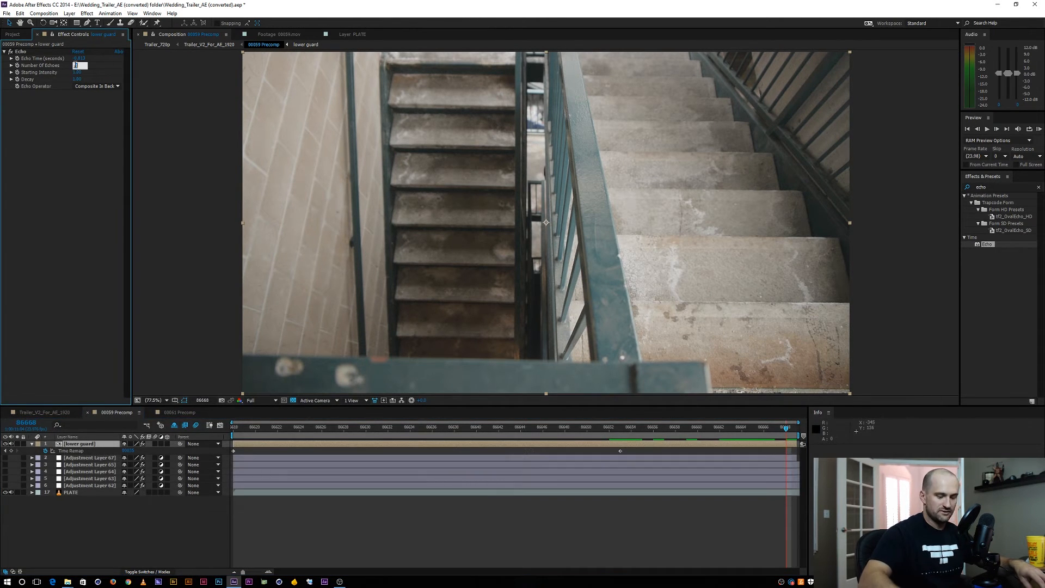
type("5")
key("Return")
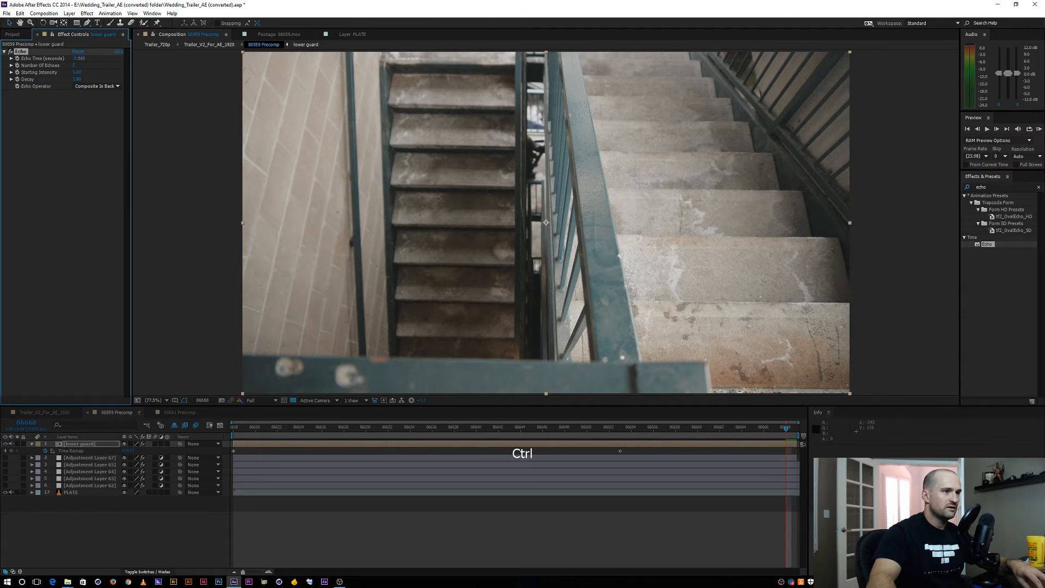
left_click_drag(757, 429, 393, 416)
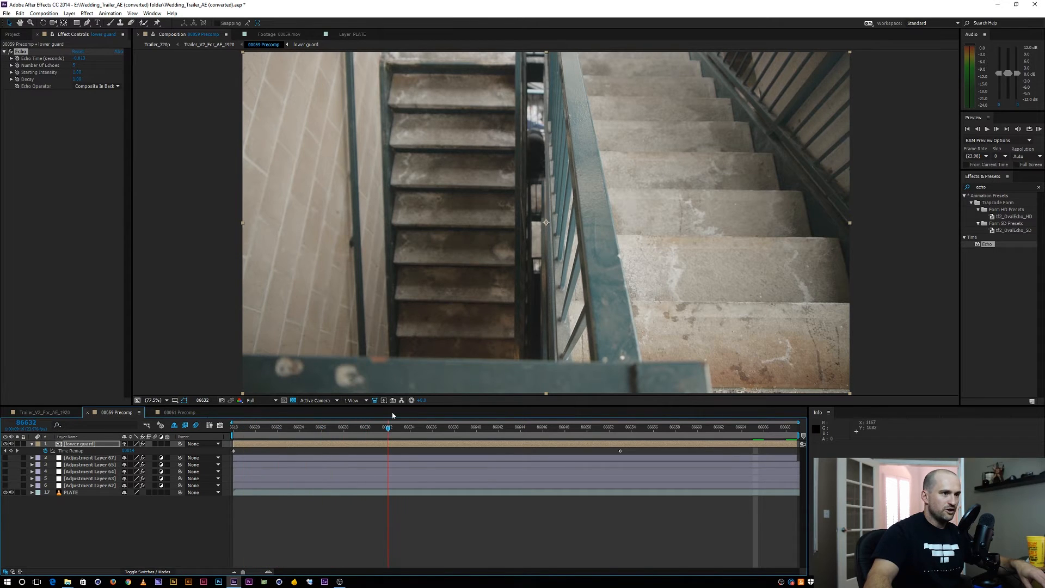
Slide the lower guard layer about 26 frames earlier, extend its end back to the composition's end, and preview the result
key("Home")
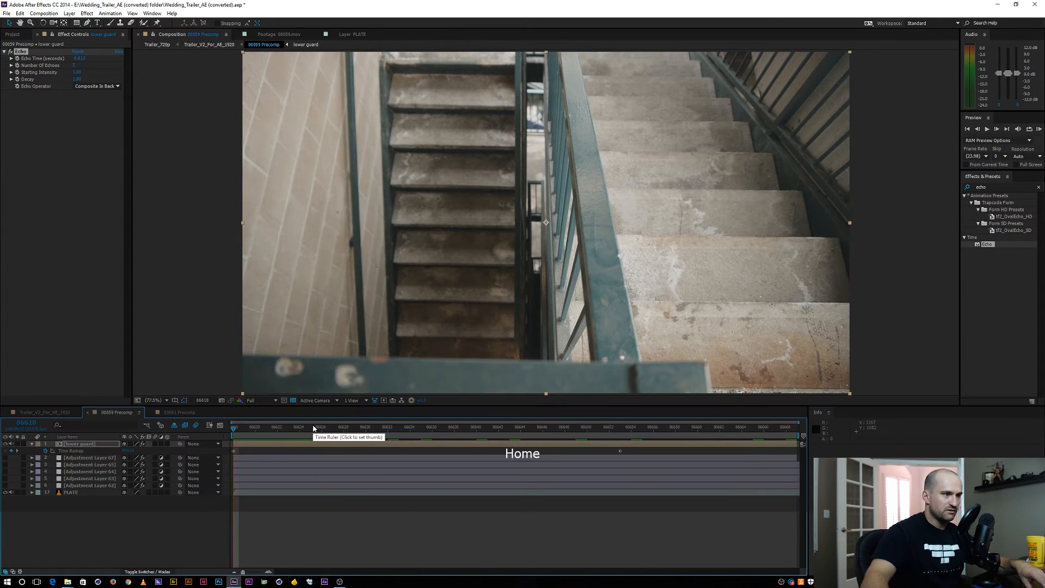
left_click_drag(323, 444, 42, 404)
left_click_drag(508, 443, 962, 409)
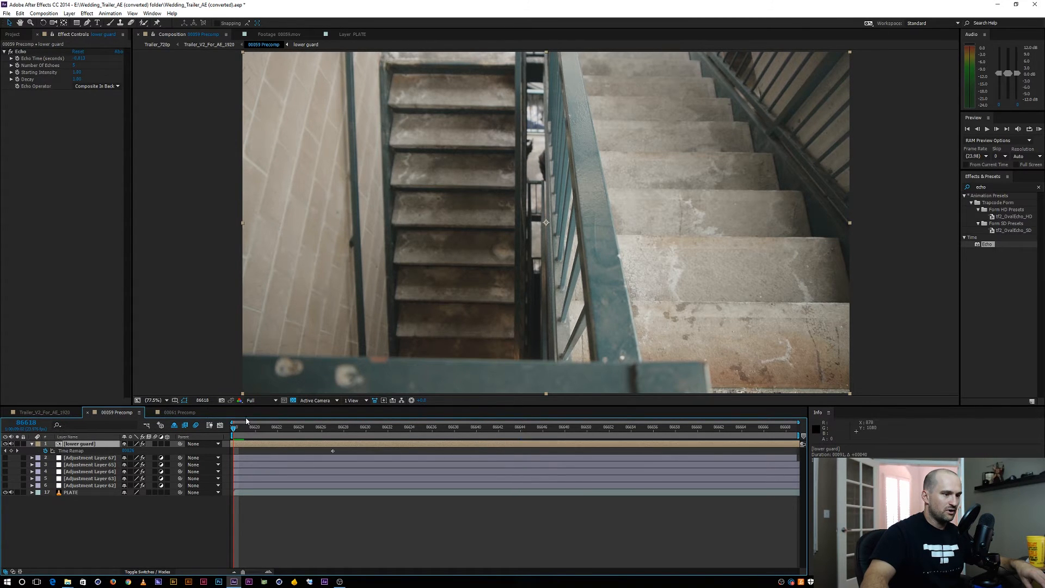
key("space")
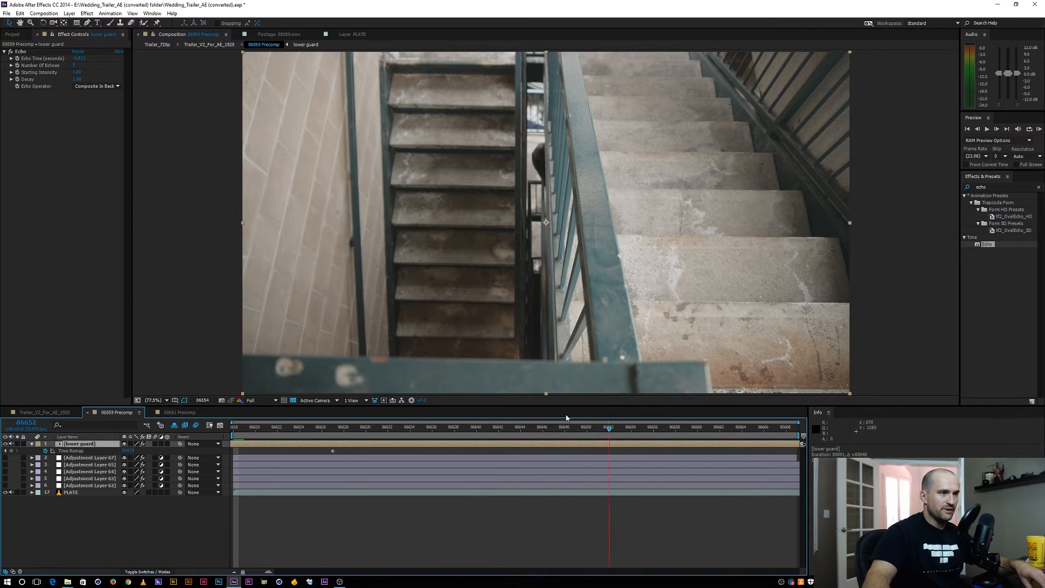
left_click_drag(566, 418, 456, 403)
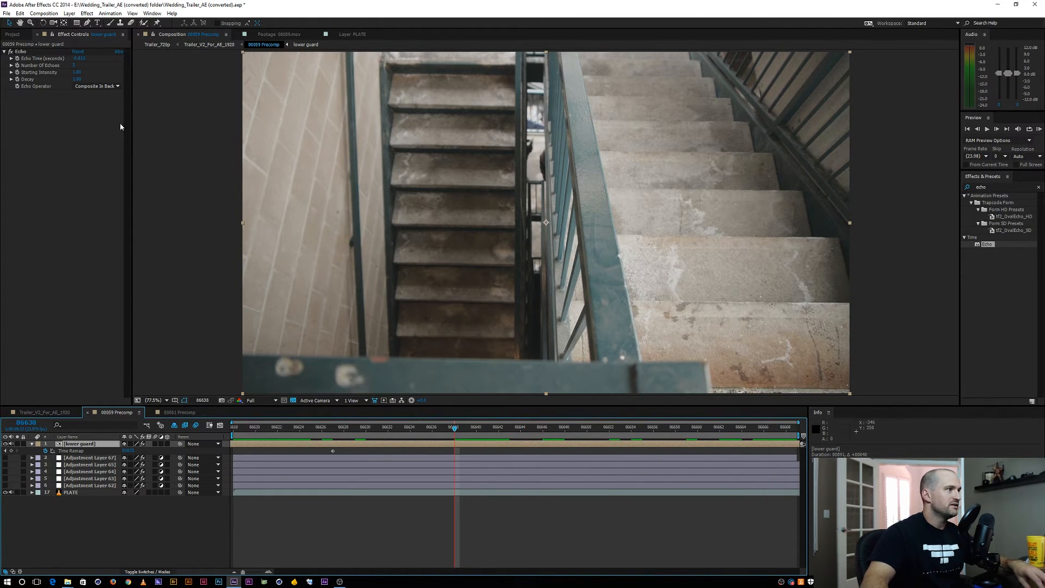
Adjust the Echo Time on the lower guard layer, check the figures along the timeline, and collapse the layer's properties
left_click_drag(80, 58, 69, 58)
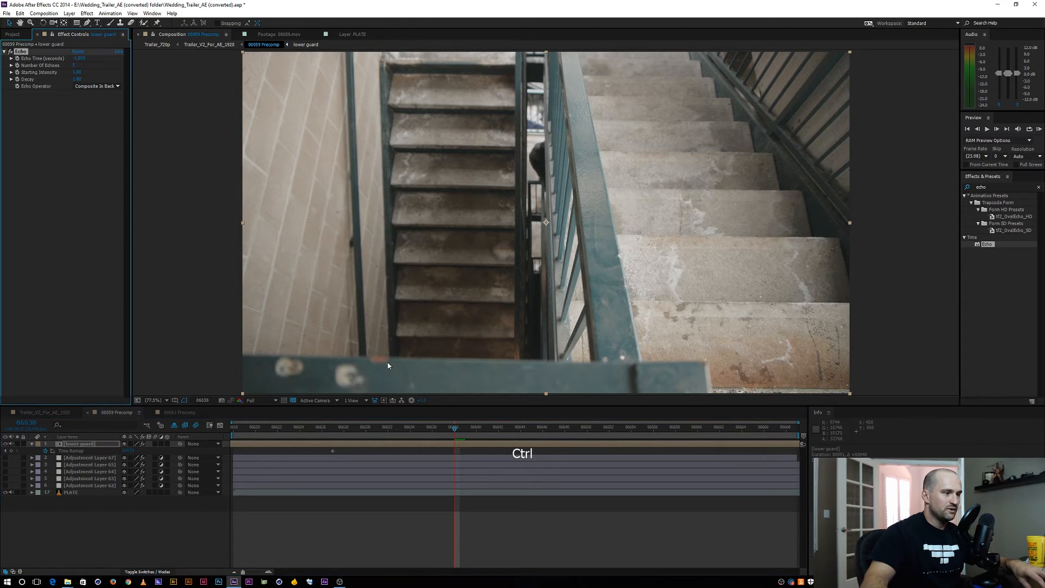
left_click_drag(397, 428, 744, 426)
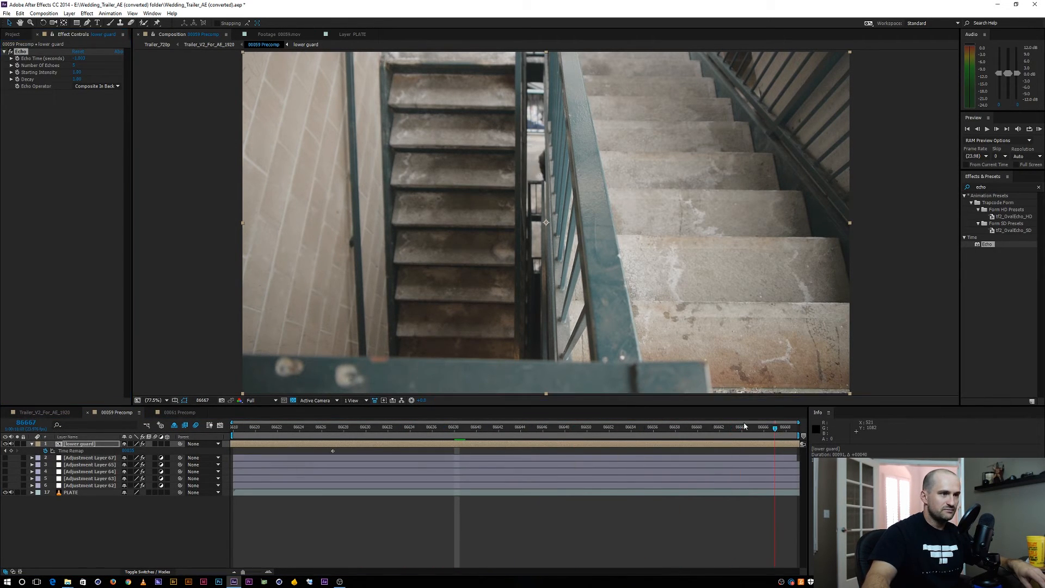
left_click(96, 531)
left_click(32, 444)
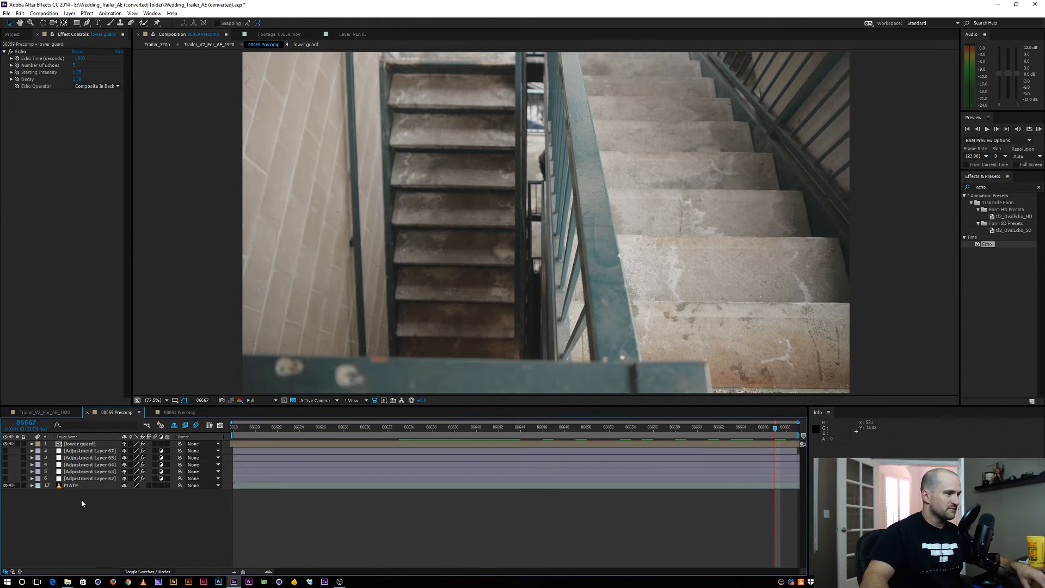
Set the source range in the 00059.mov footage and overlay that section as a new layer above lower guard
left_click(76, 485)
left_click(9, 34)
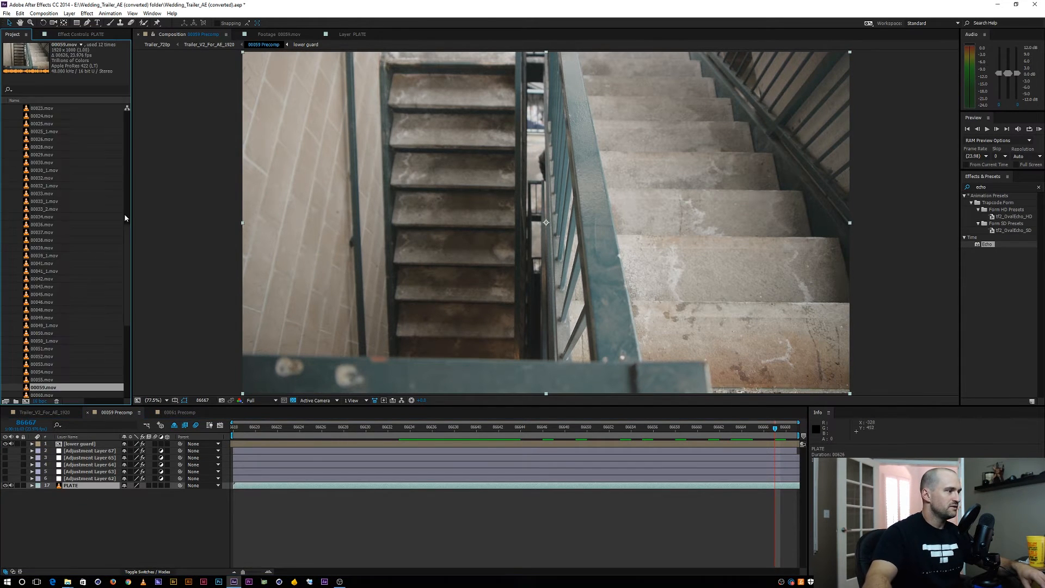
double_click(39, 387)
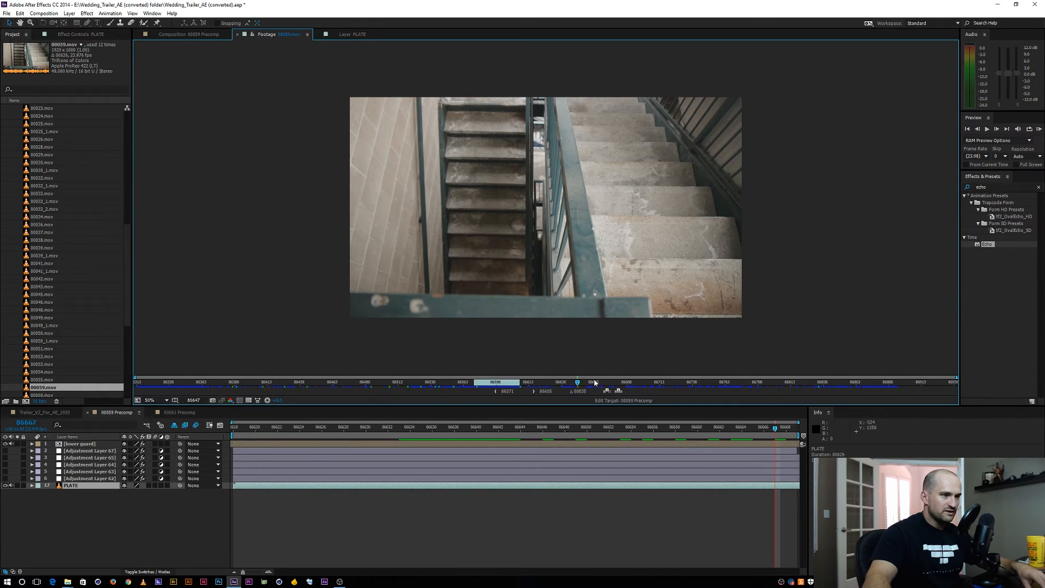
left_click_drag(652, 385, 630, 383)
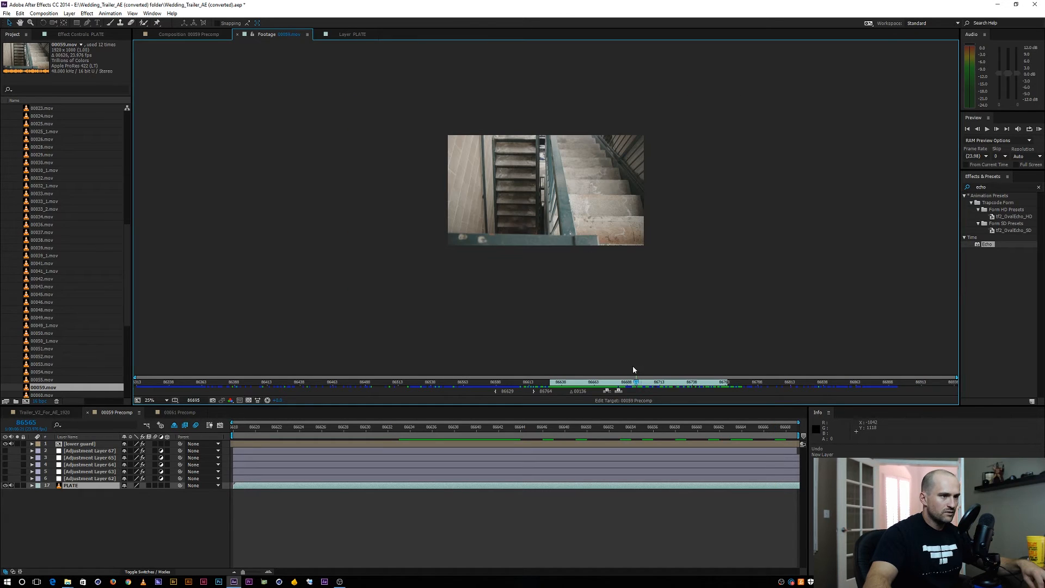
left_click(495, 391)
left_click(618, 392)
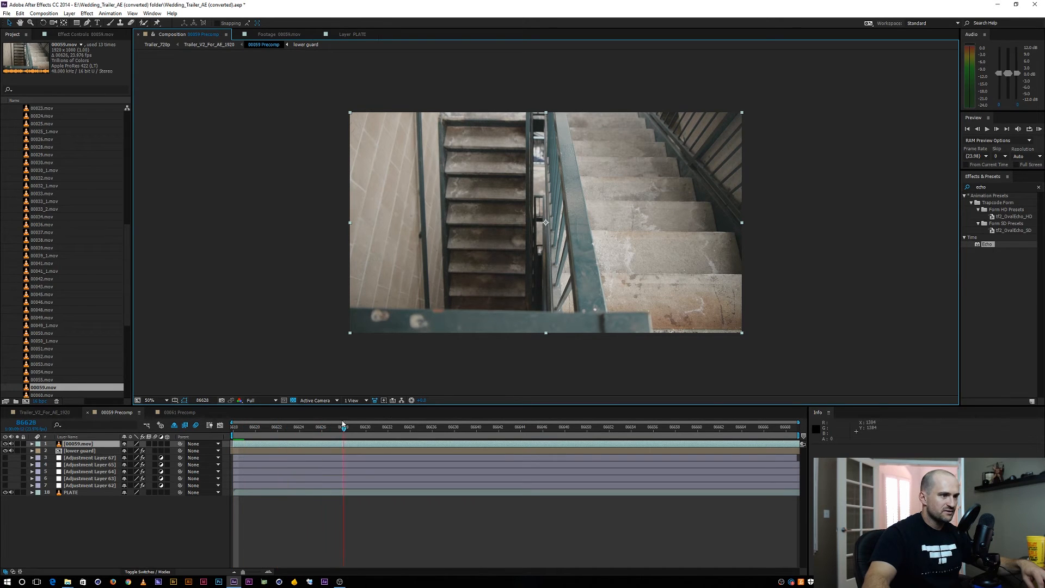
Set the duration of the 00059 Precomp composition to 300 frames
left_click_drag(343, 423, 360, 394)
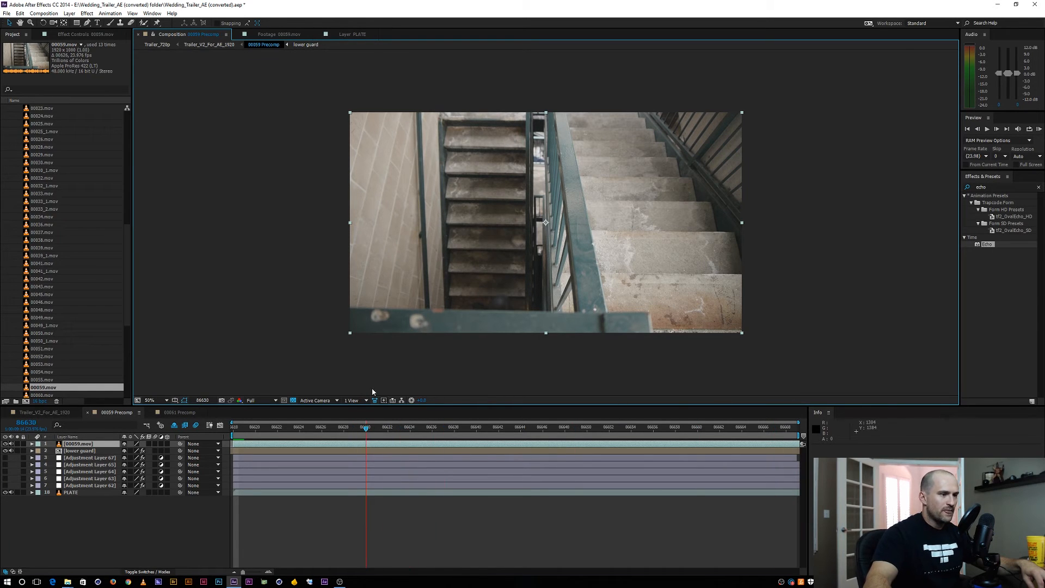
key("ctrl+k")
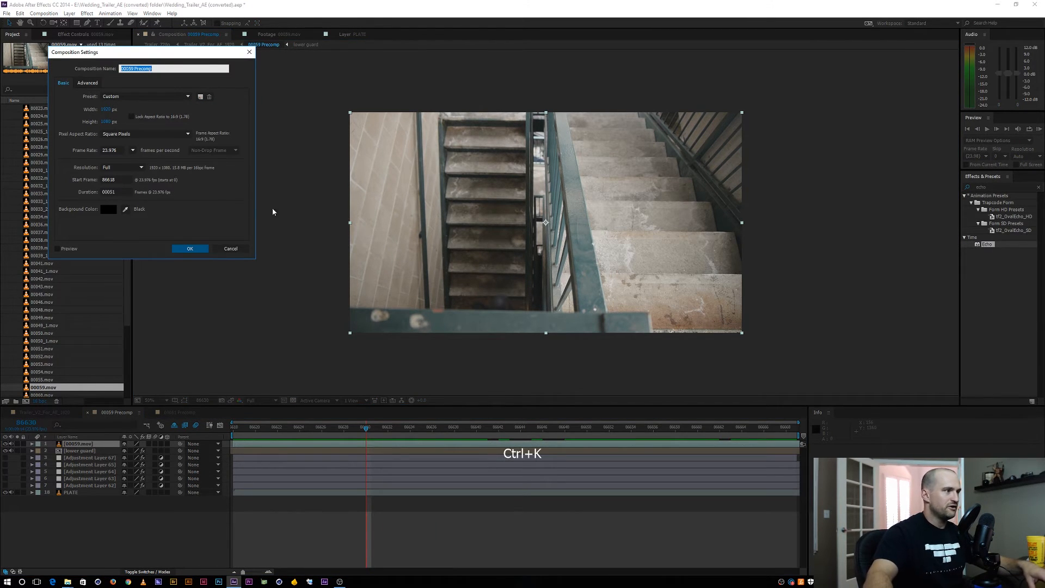
left_click_drag(123, 192, 71, 184)
type("300")
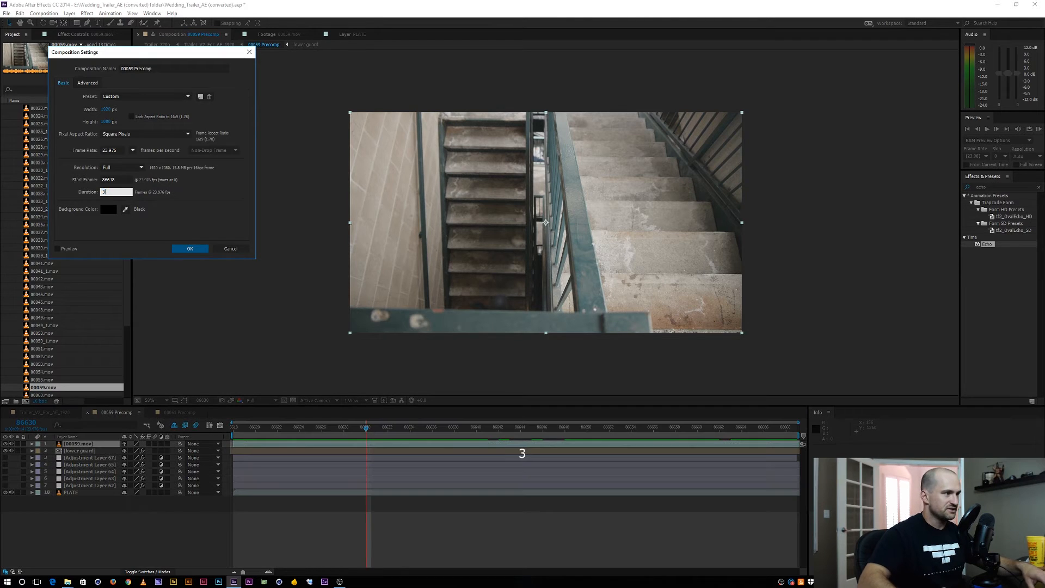
key("Return")
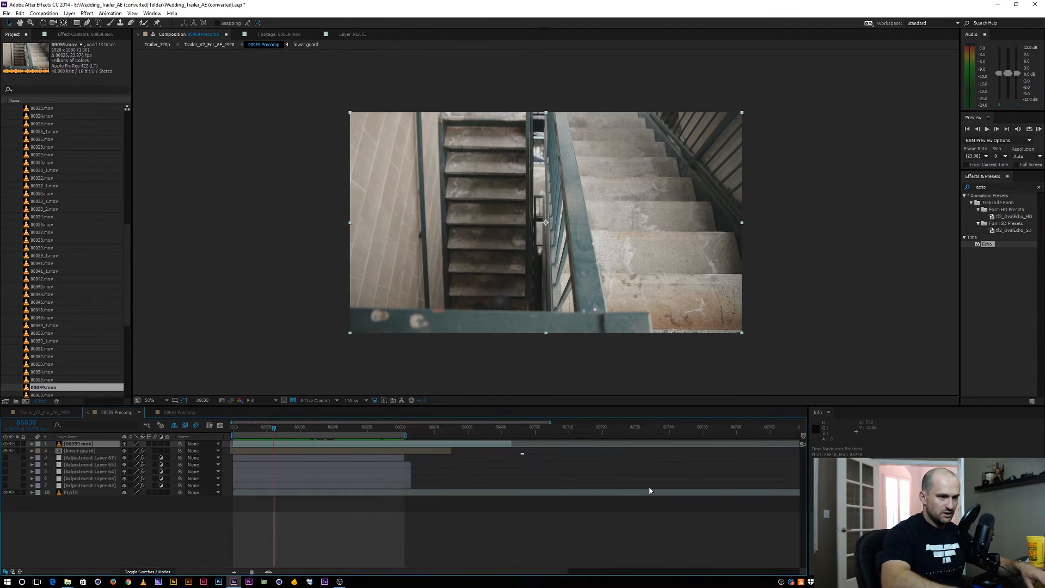
Mask the 00059.mov layer with a rectangle fitted around the figure on the left-hand stairs
key("equal")
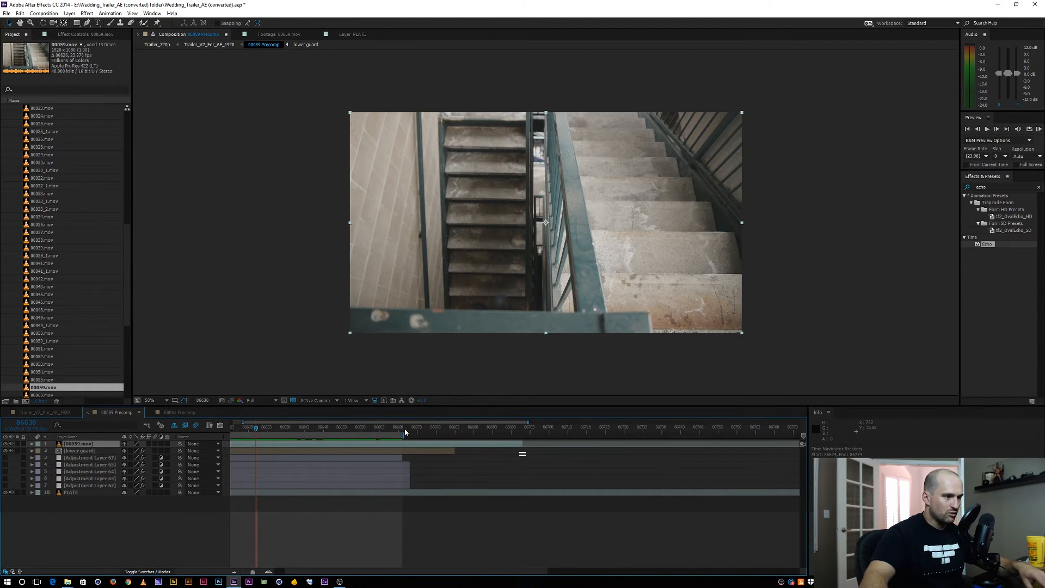
left_click_drag(403, 429, 507, 430)
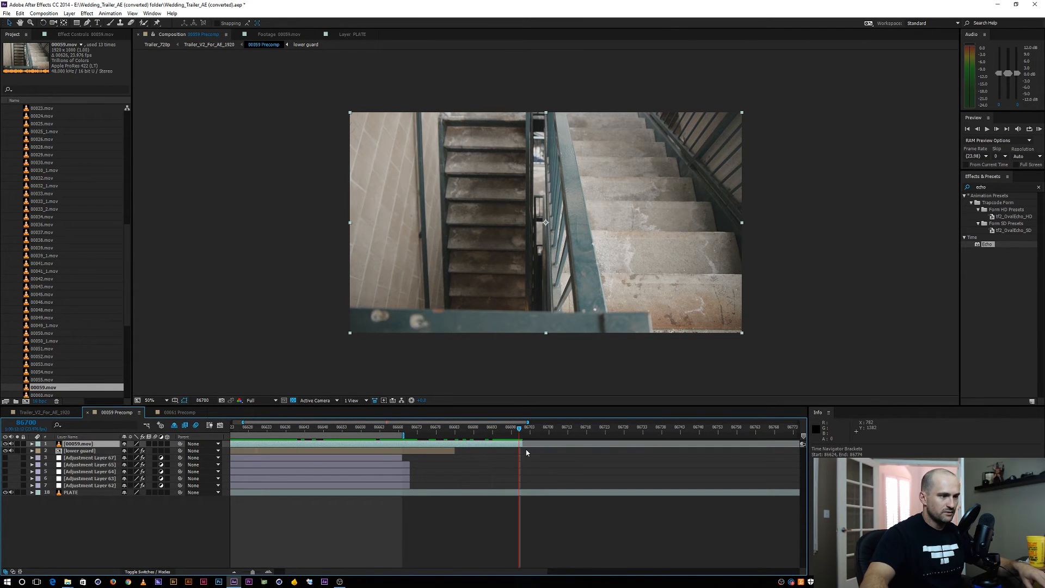
left_click_drag(506, 430, 334, 429)
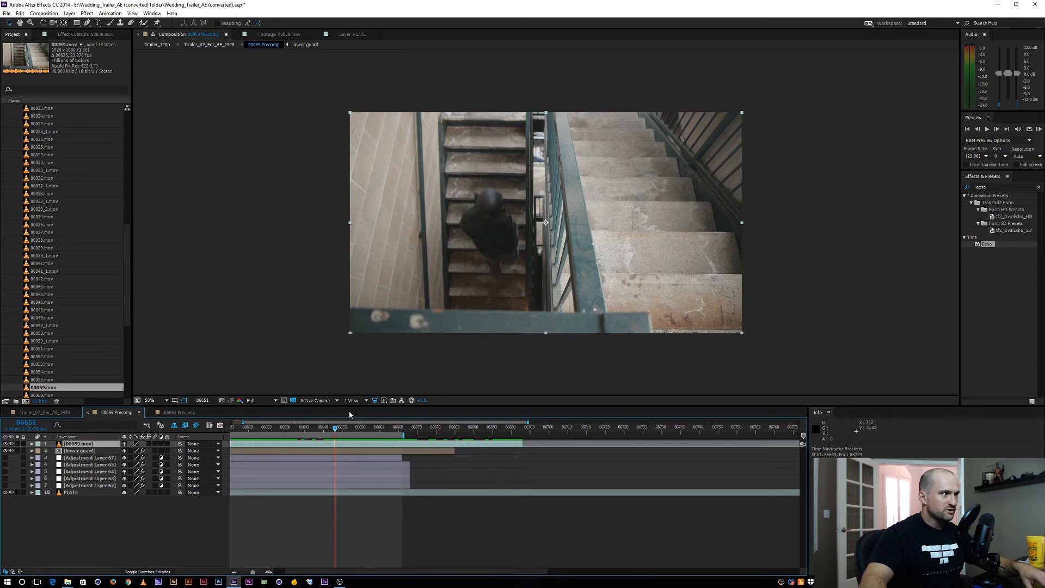
left_click(78, 25)
key("ctrl+z")
left_click_drag(430, 159, 528, 292)
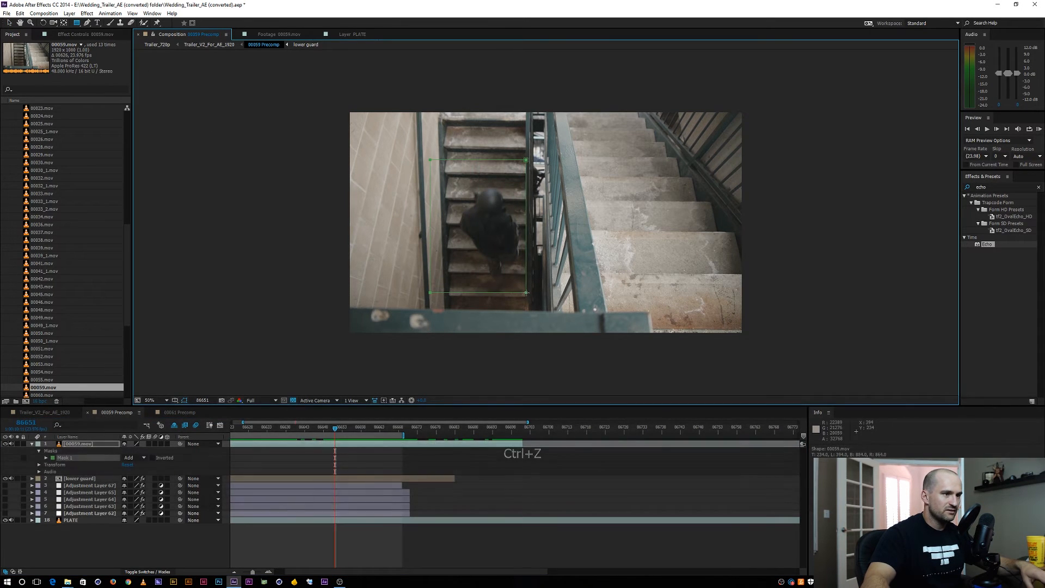
key("v")
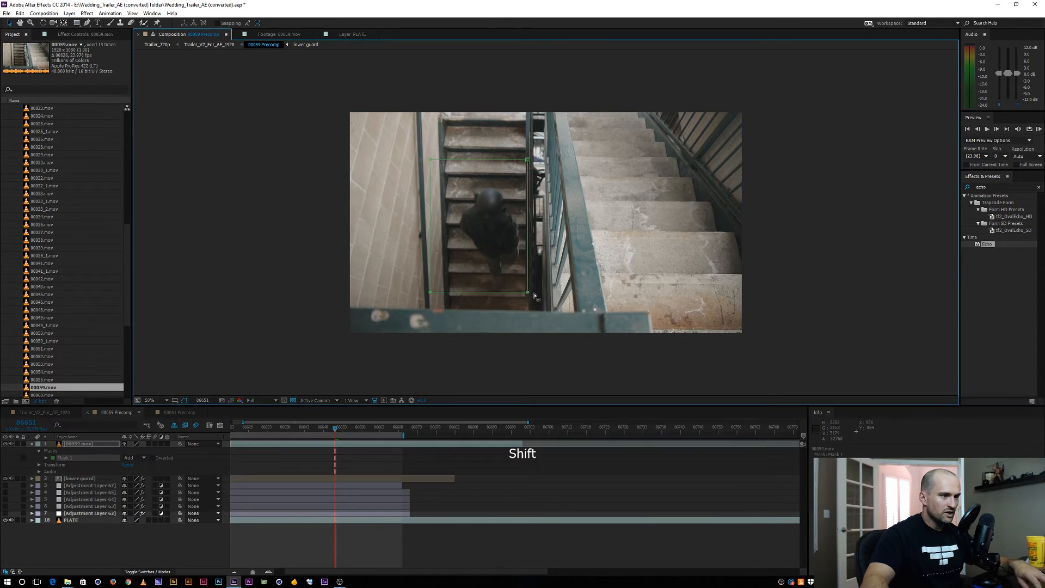
left_click_drag(412, 138, 524, 186)
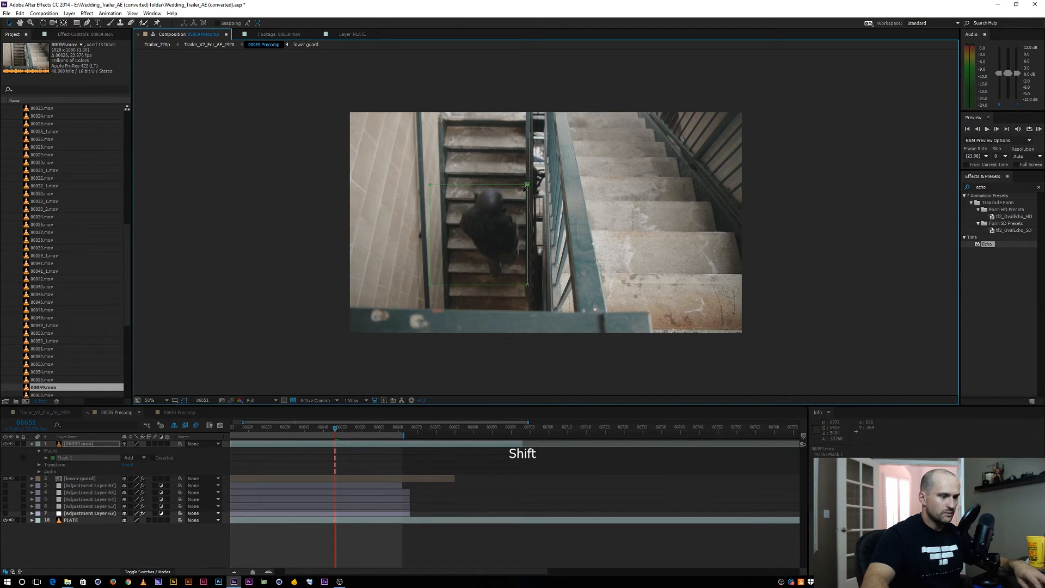
Keyframe the Mask Path so the mask follows the figure along the left-hand stairs, and feather its edge
key("m")
left_click(59, 458)
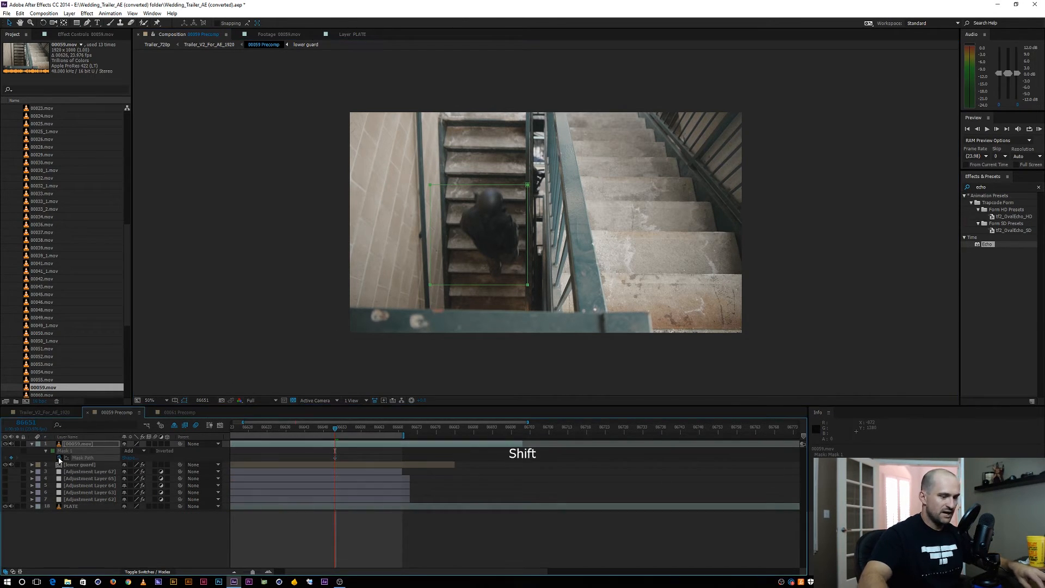
key("shift+Page_Up")
key("v")
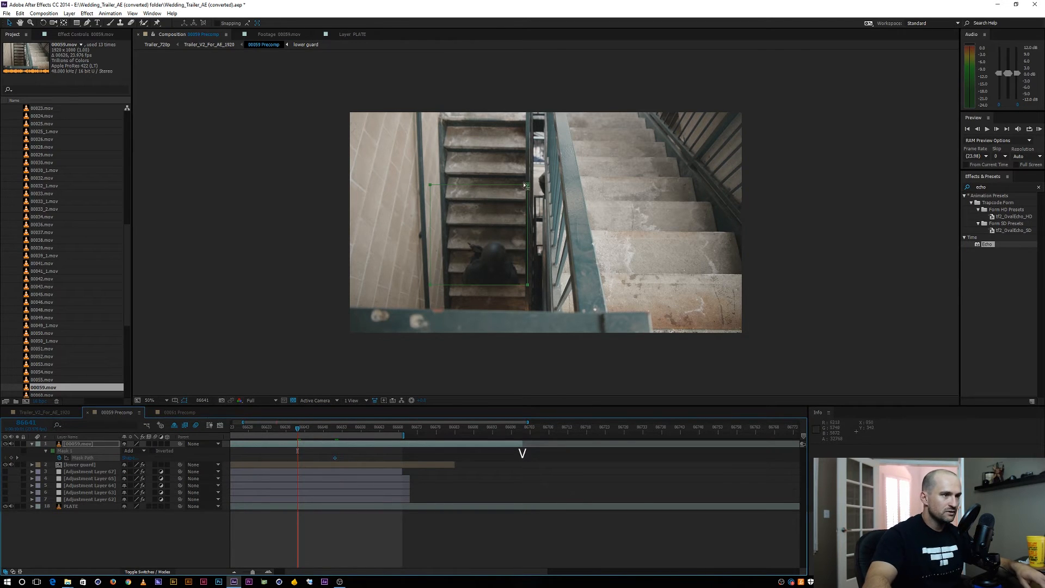
key("shift+Page_Up")
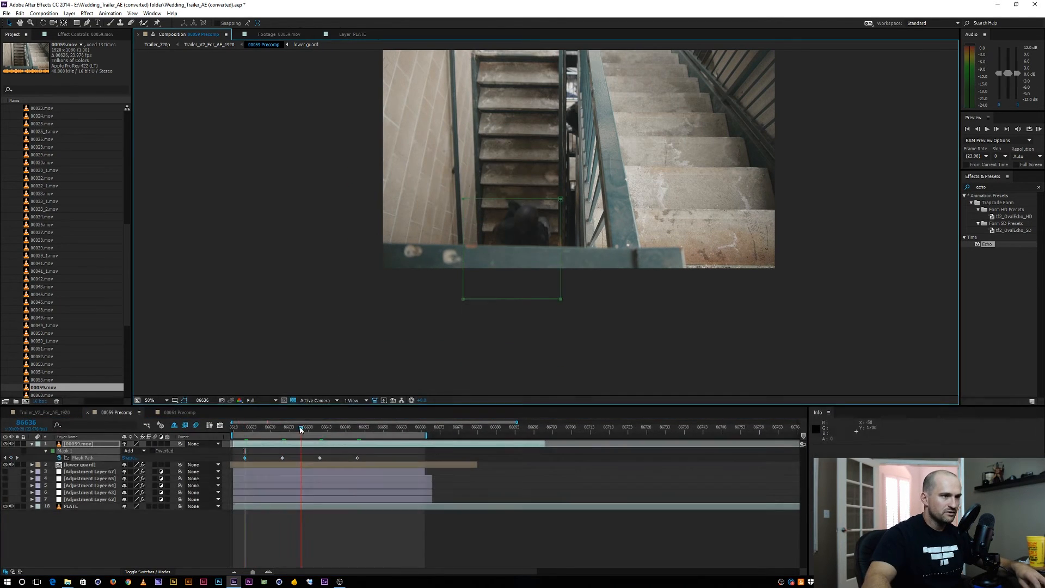
key("Return")
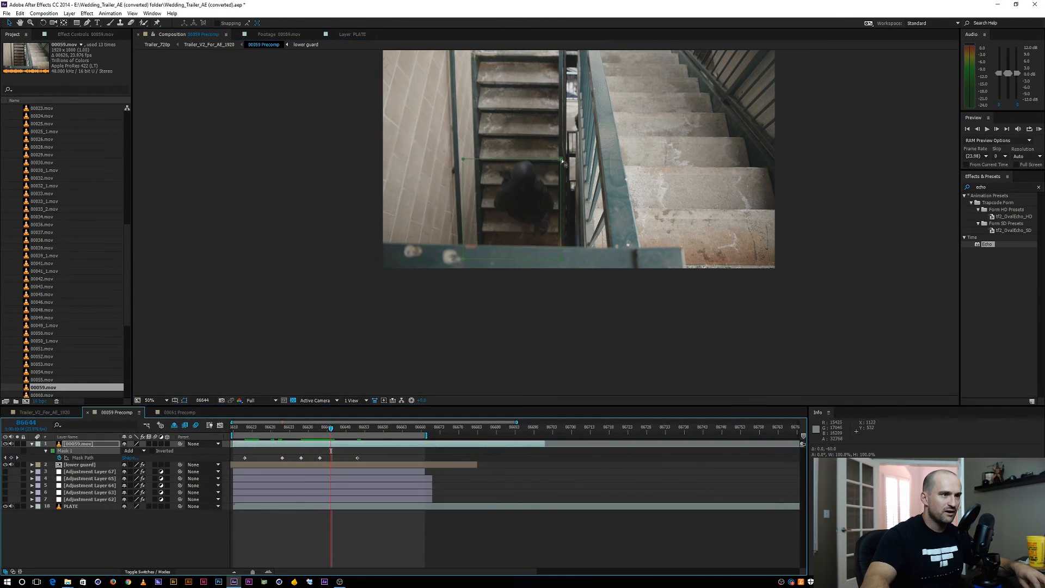
key("space")
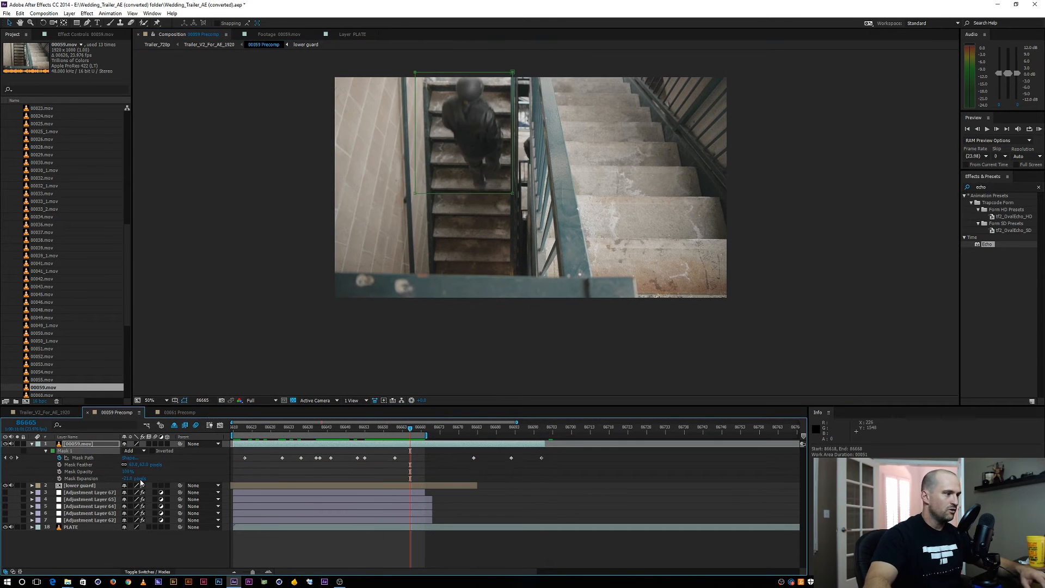
Pre-compose the masked 00059.mov layer as LEFT GUARD, moving all attributes into the new composition
left_click(31, 444)
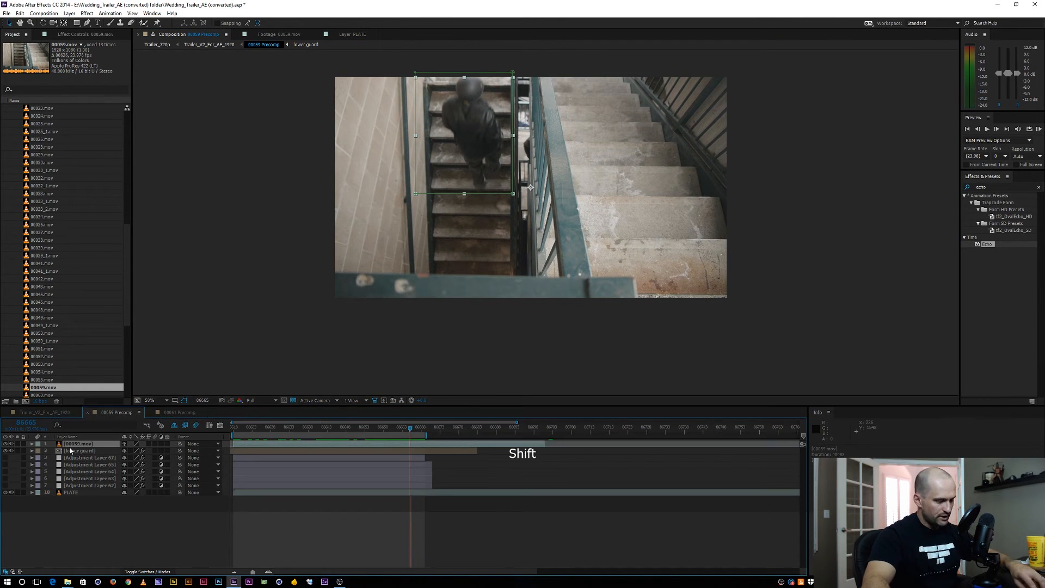
key("ctrl+shift+c")
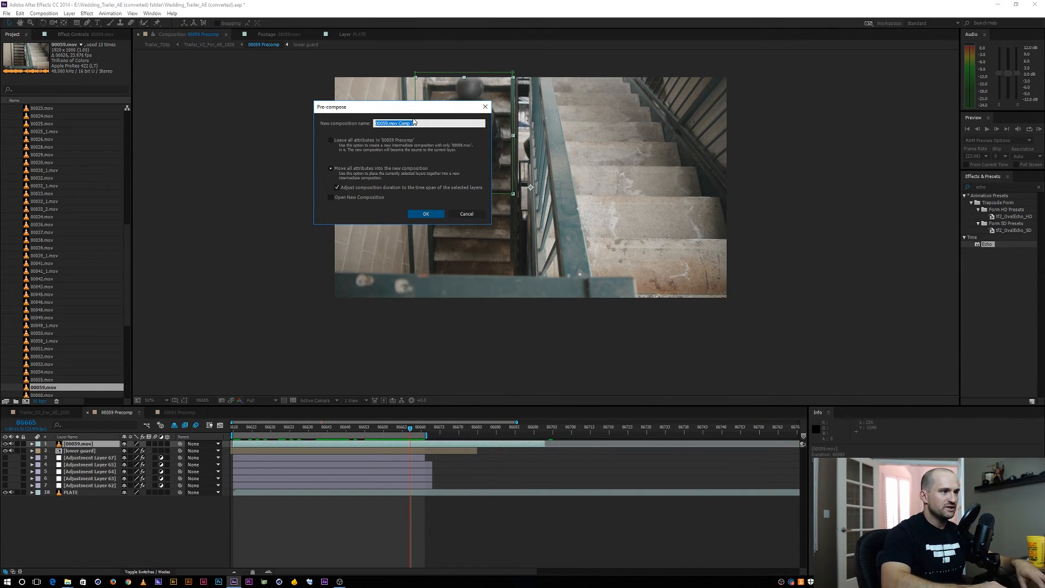
type("LEFT GUART")
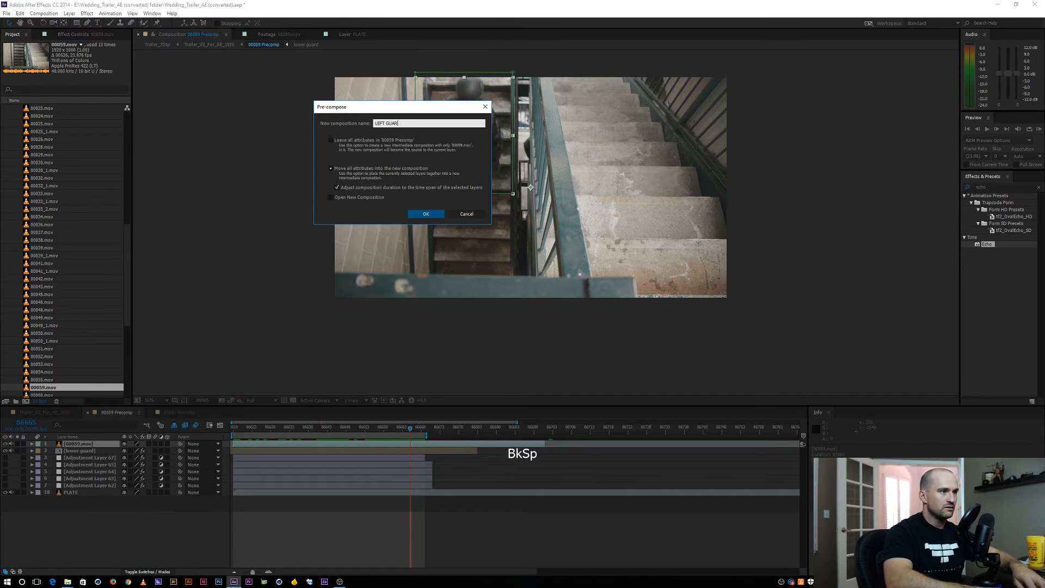
key("BackSpace")
type("D")
key("Return")
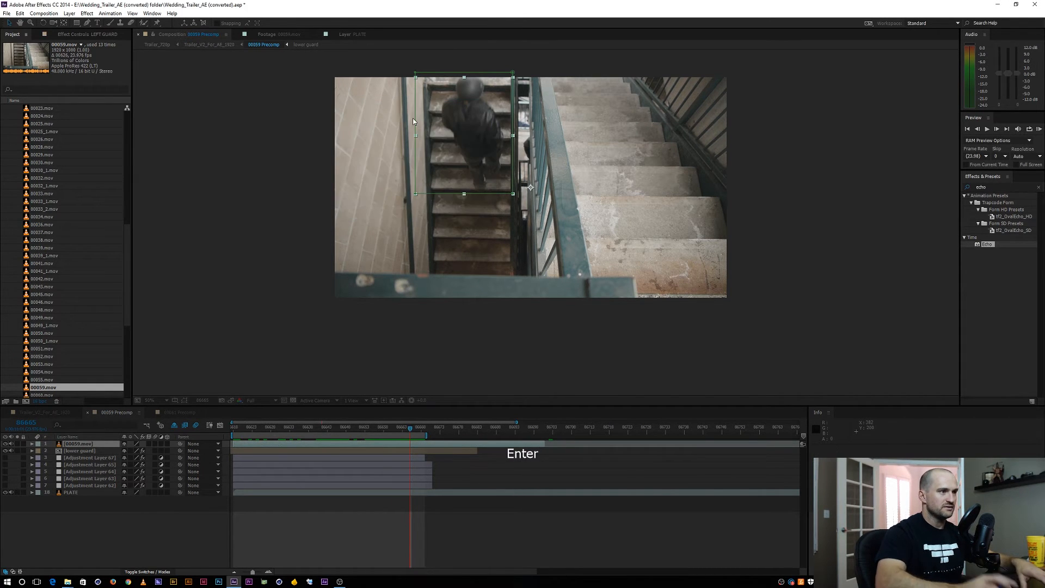
Copy the Echo effect from the lower guard layer onto the LEFT GUARD layer
left_click(72, 452)
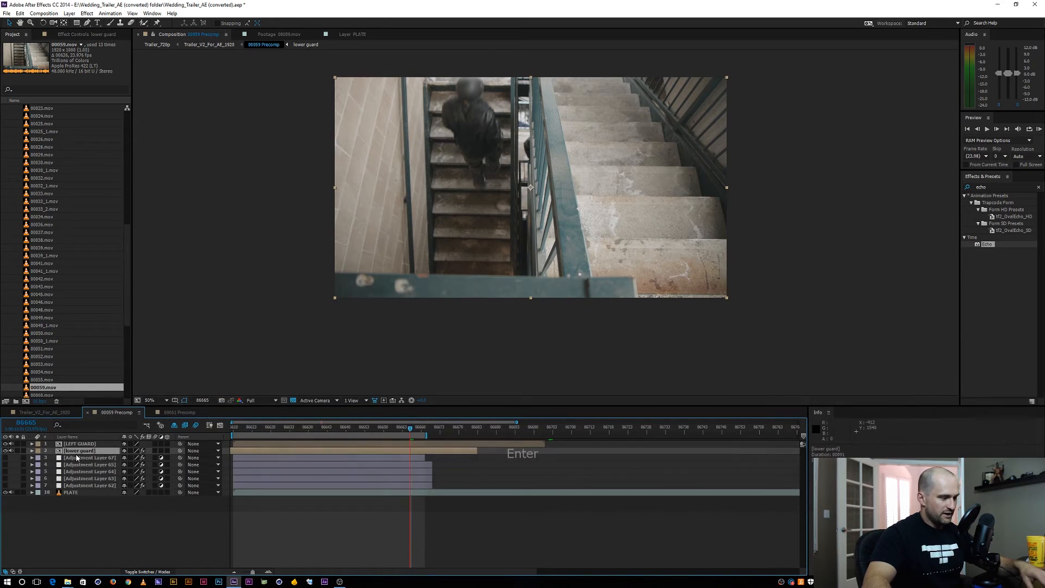
key("e")
left_click(55, 459)
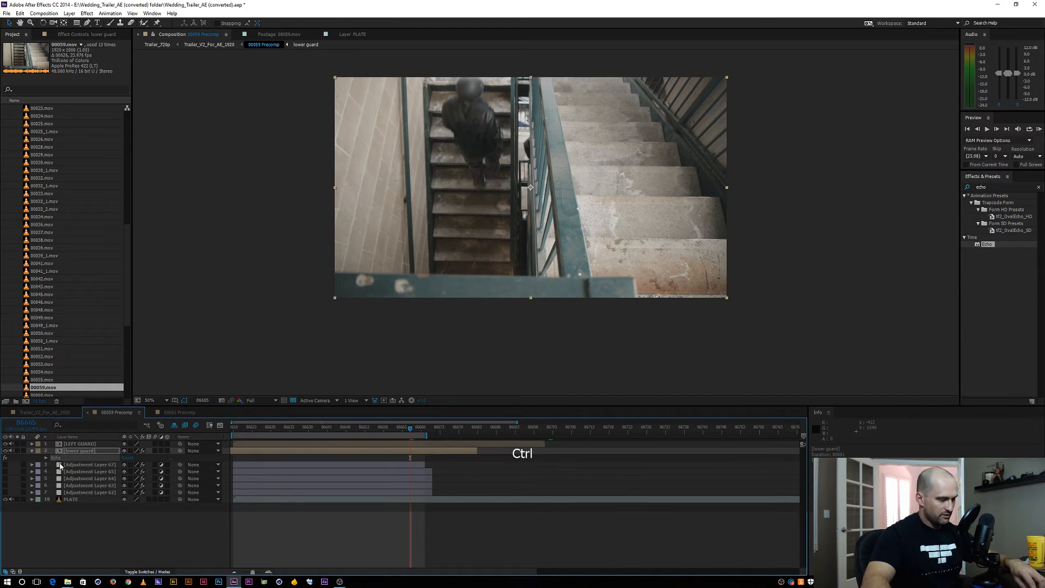
left_click(74, 444)
key("ctrl+v")
key("ctrl+v")
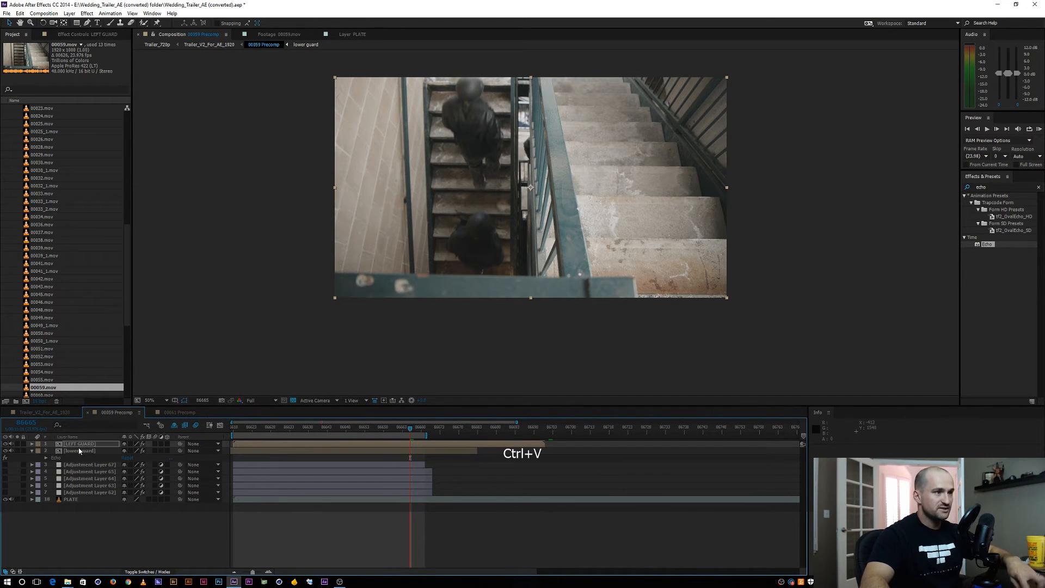
Slide the LEFT GUARD layer about 47 frames earlier and check the repeated figures along the timeline
left_click(335, 435)
left_click_drag(270, 429, 301, 419)
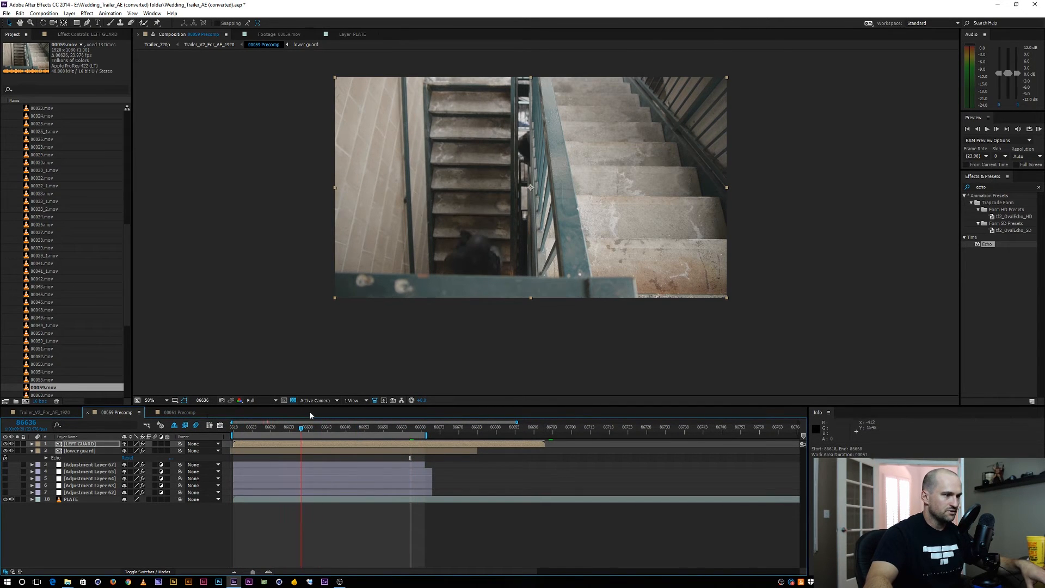
left_click_drag(400, 444, 370, 445)
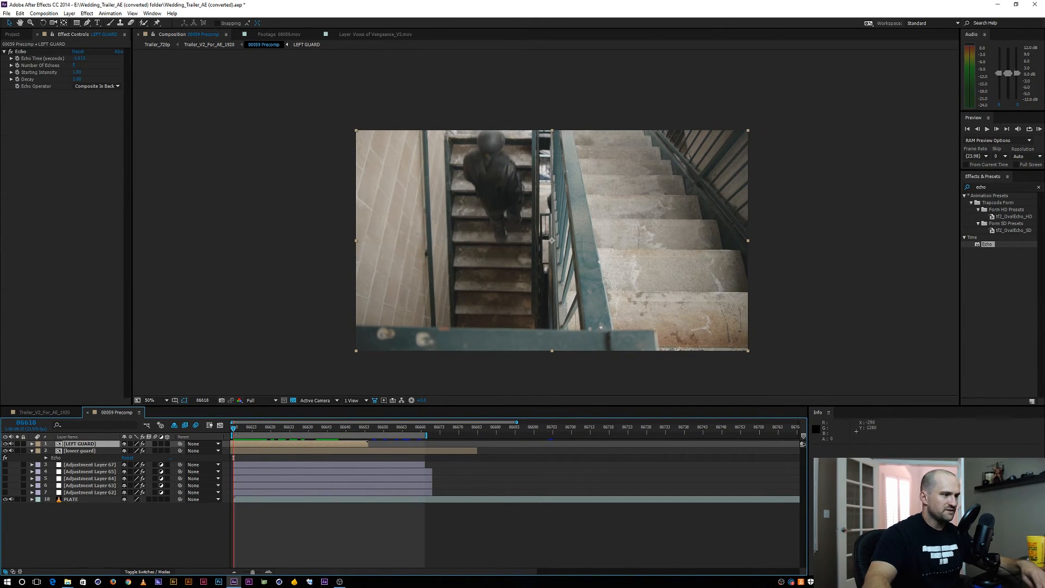
left_click_drag(236, 433, 297, 423)
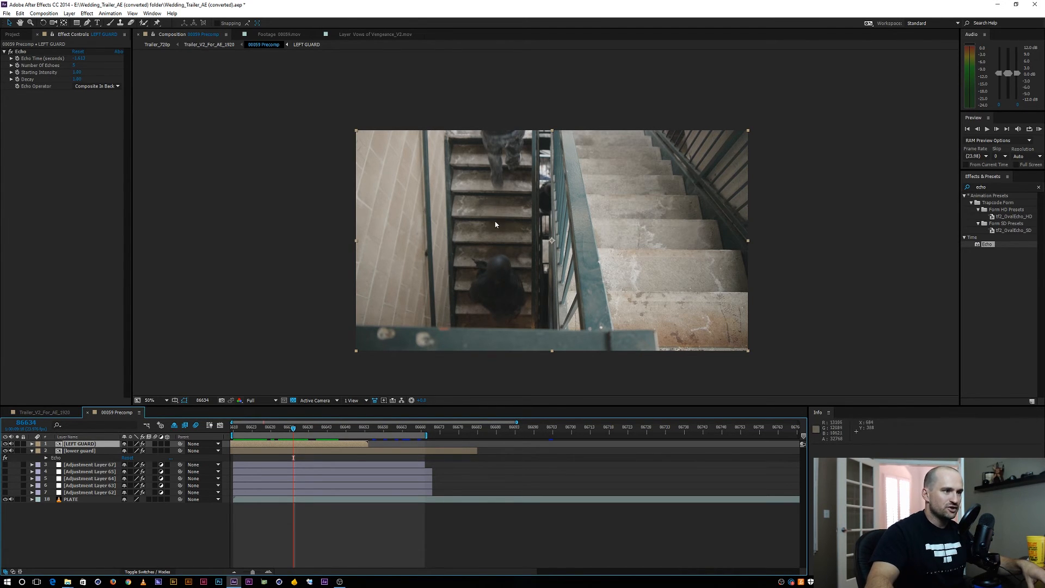
Open the LEFT GUARD composition at frame 33, reveal the 00059.mov layer's keyframes and turn off the transparency grid
double_click(347, 447)
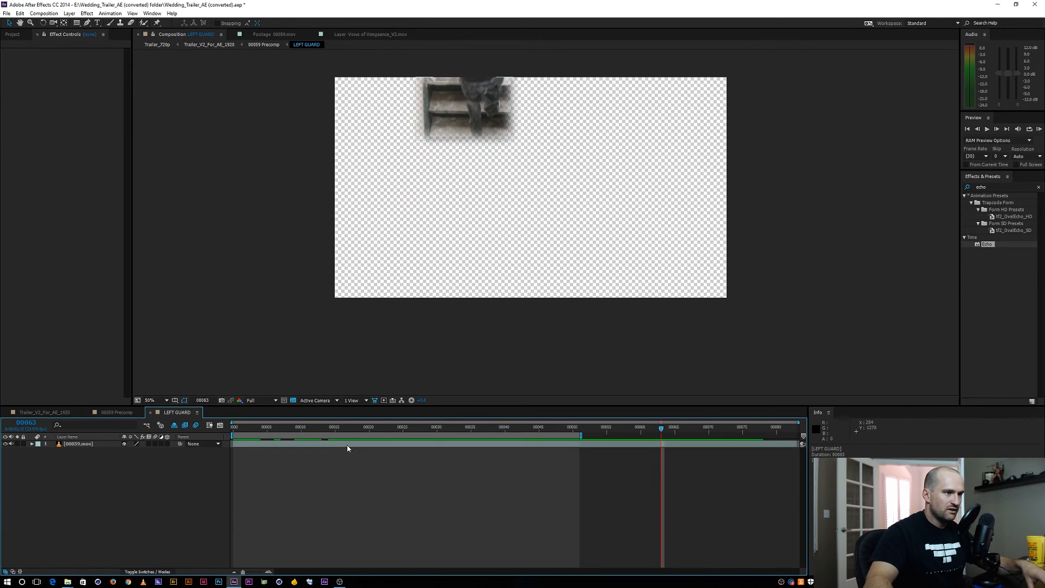
left_click_drag(570, 429, 460, 423)
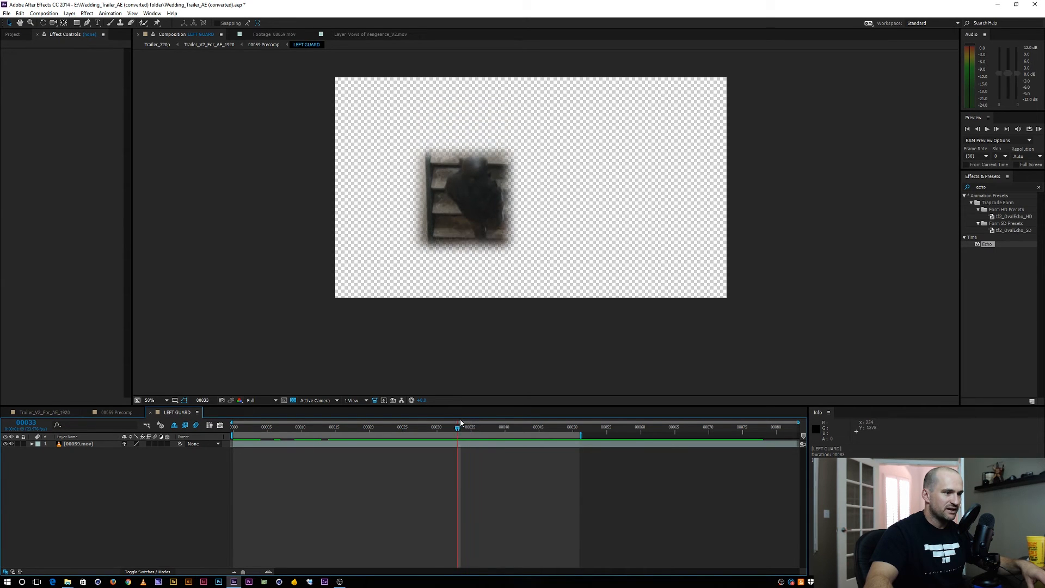
left_click(463, 445)
key("u")
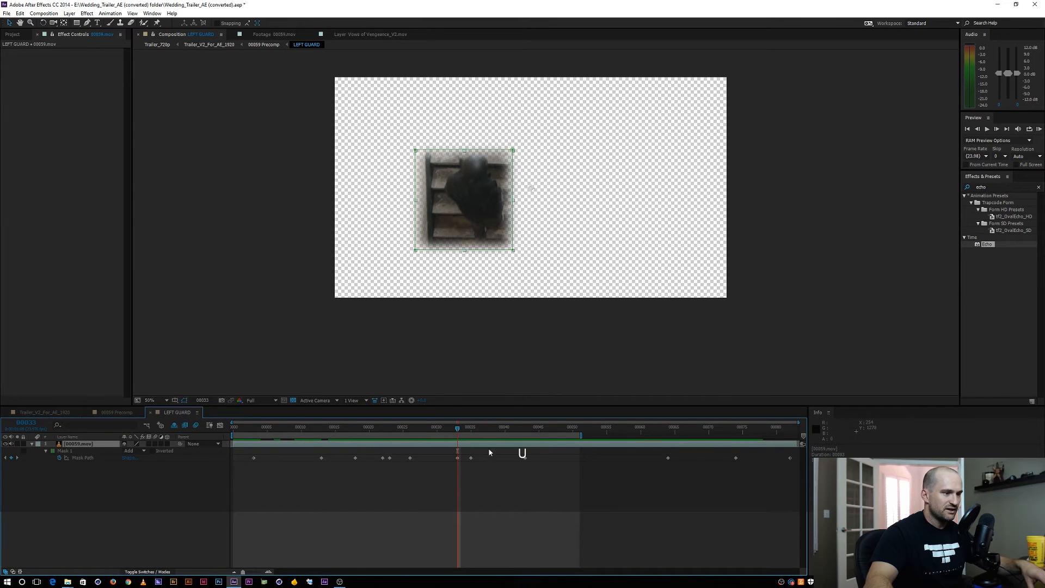
left_click(293, 400)
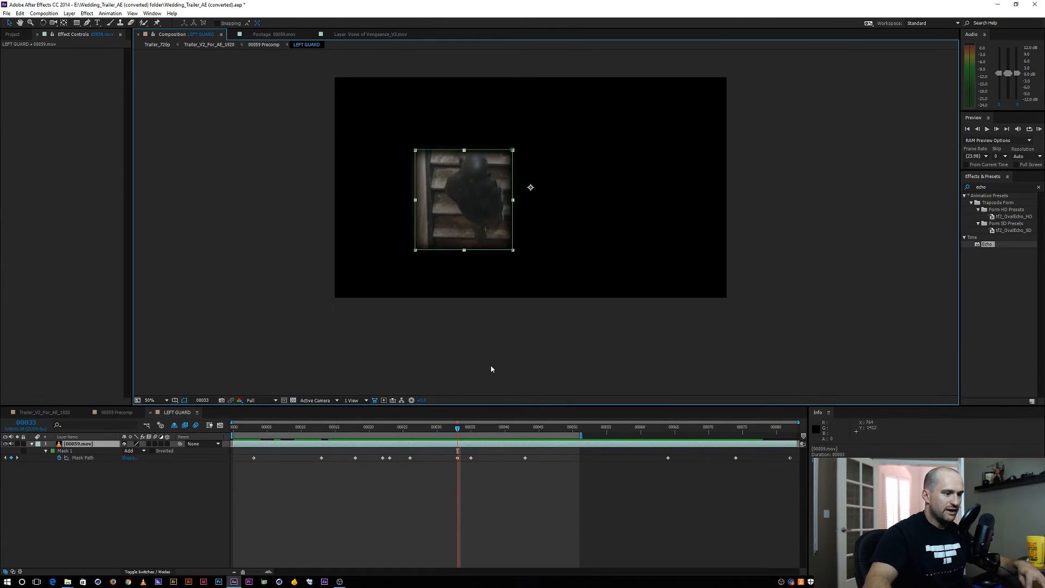
At frame 34, lower the mask's upper edge to just above the figure's head
key("Page_Down")
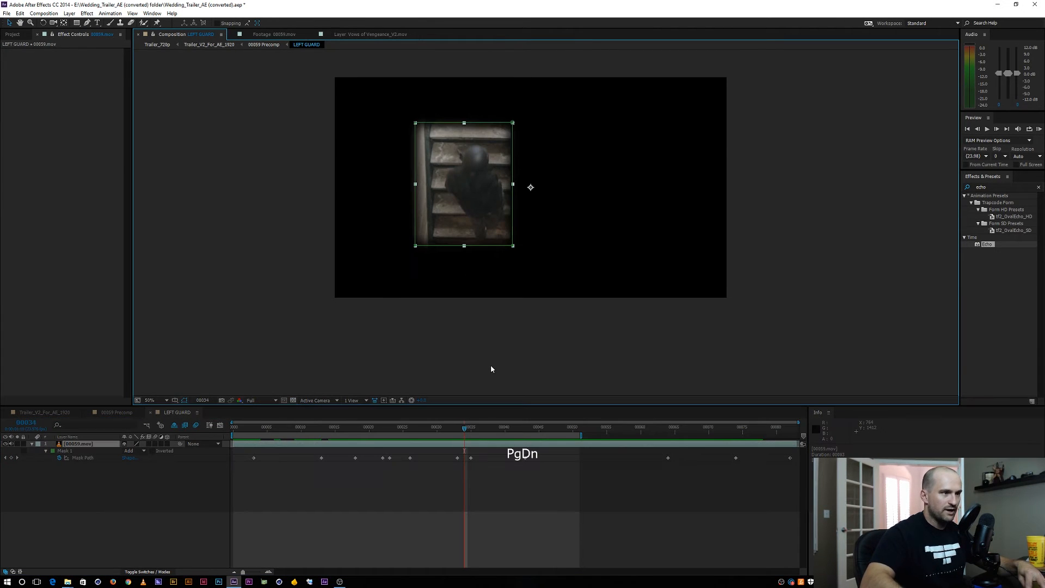
left_click(415, 123, "shift")
left_click_drag(403, 104, 544, 127)
key("shift+Down")
key("shift+Down")
key("shift+Down")
key("shift+Down")
key("shift+Down")
key("shift+Down")
key("shift+Up")
key("shift+Up")
key("shift+Up")
key("shift+Up")
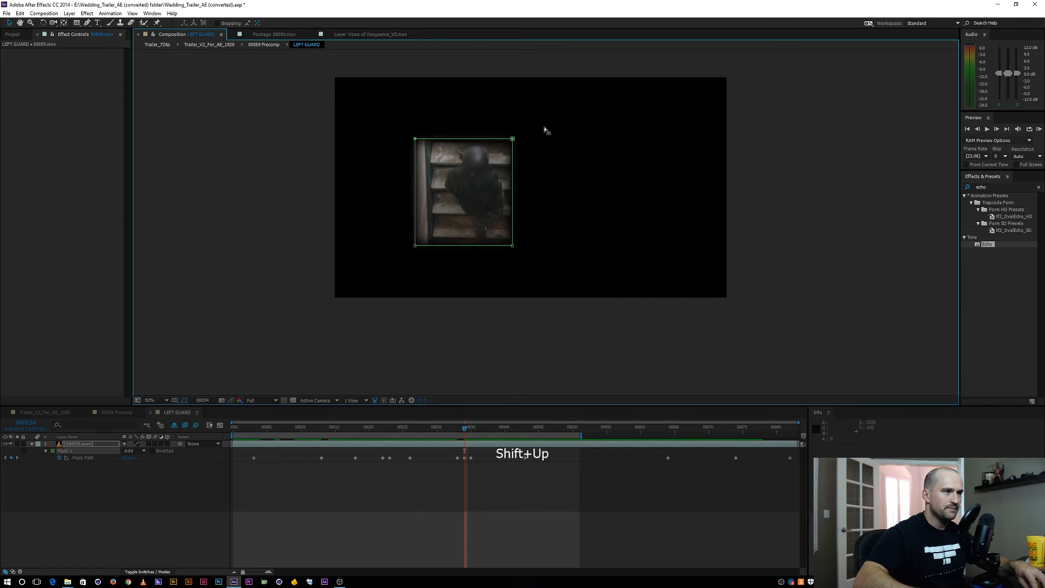
key("shift+Down")
key("shift+Down")
key("Up")
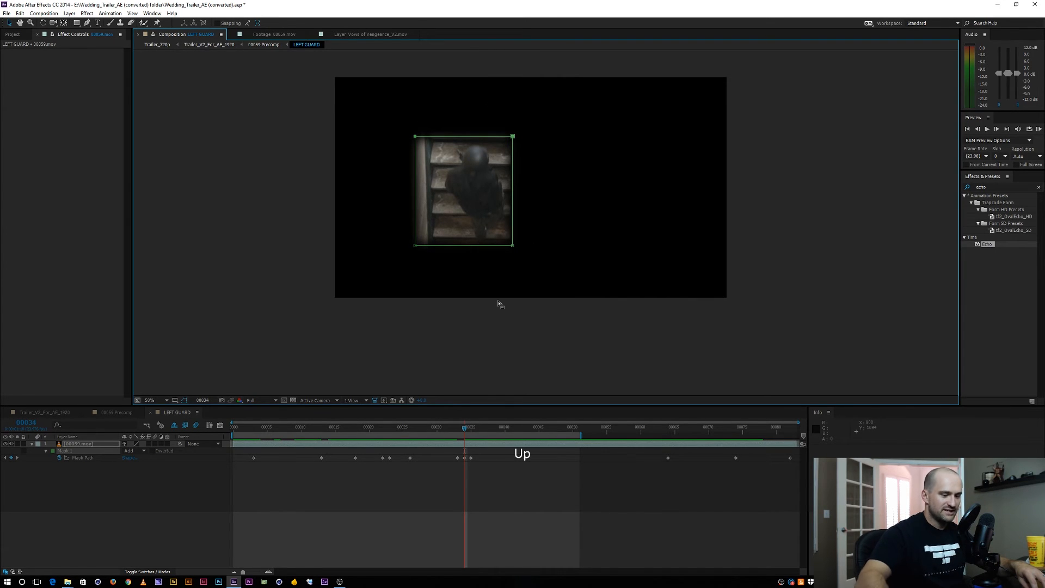
At frame 35, bring the mask's upper edge down close above the figure's head and check the following frames
key("Page_Down")
left_click_drag(381, 62, 539, 103)
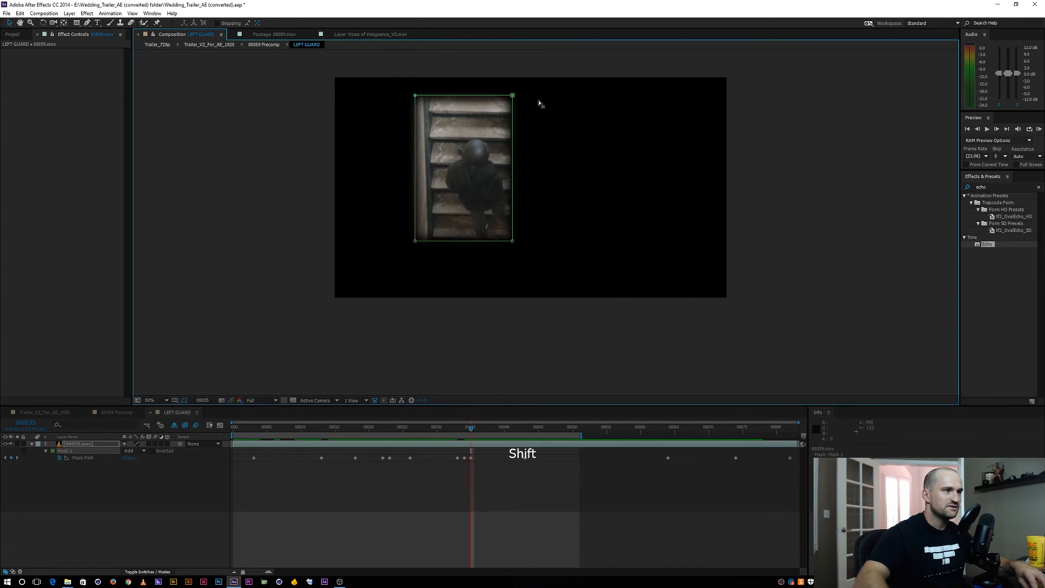
key("shift+Down")
key("shift+Down")
key("shift+Down")
key("shift+Down")
key("shift+Down")
key("shift+Down")
key("shift+Down")
key("shift+Down")
key("shift+Down")
key("shift+Down")
key("shift+Down")
key("shift+Down")
key("shift+Down")
key("shift+Down")
key("shift+Down")
key("shift+Down")
key("shift+Up")
key("shift+Up")
key("shift+Up")
key("shift+Up")
key("shift+Up")
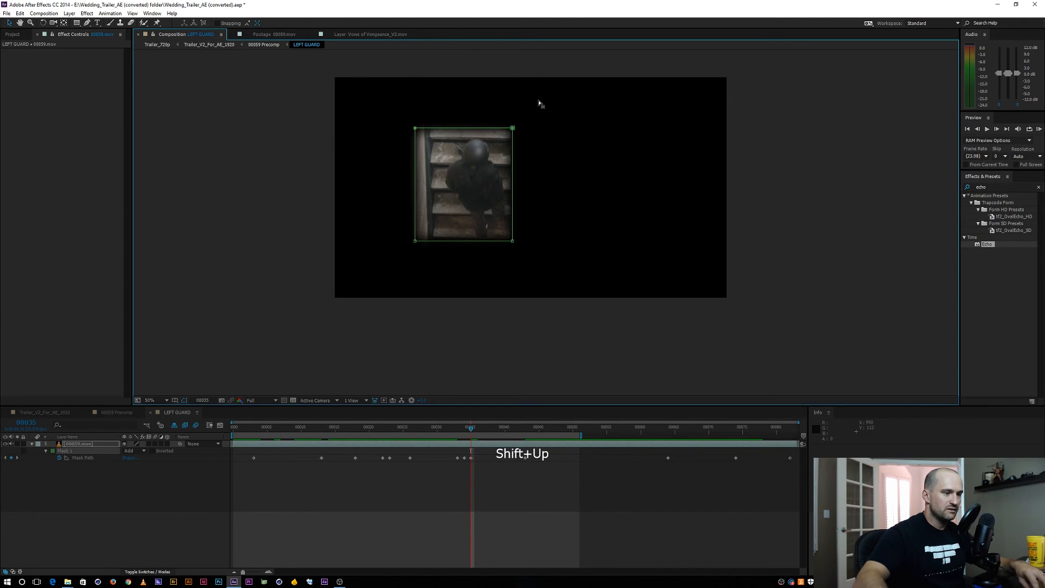
key("Page_Down")
key("Page_Down")
key("Page_Down")
key("Page_Down")
key("Page_Down")
key("Page_Down")
key("Page_Down")
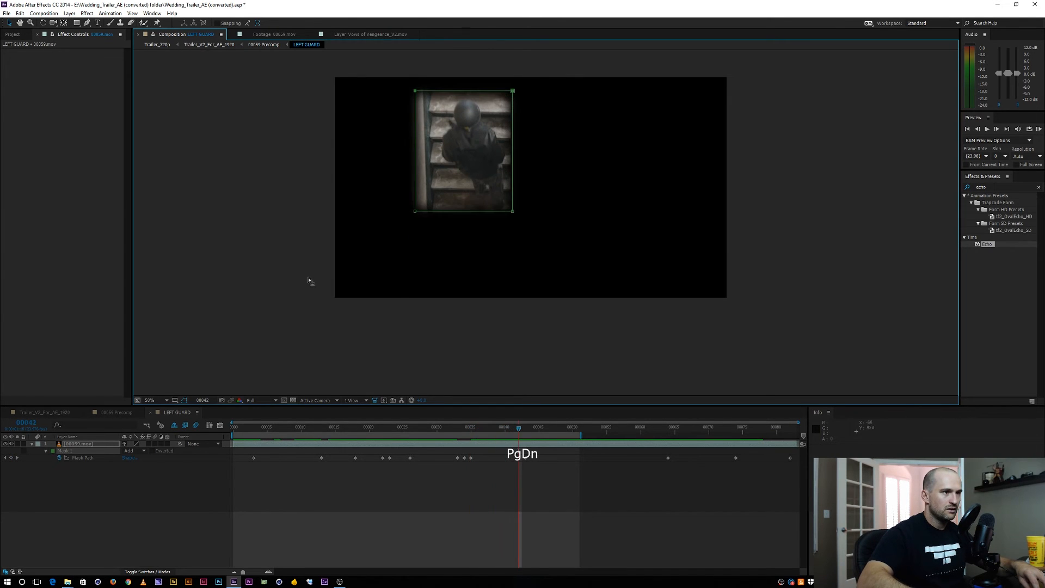
Back in 00059 Precomp, adjust the Echo Time on the LEFT GUARD layer and check the figures' spacing with the view fitted
left_click(113, 413)
left_click_drag(395, 431, 294, 432)
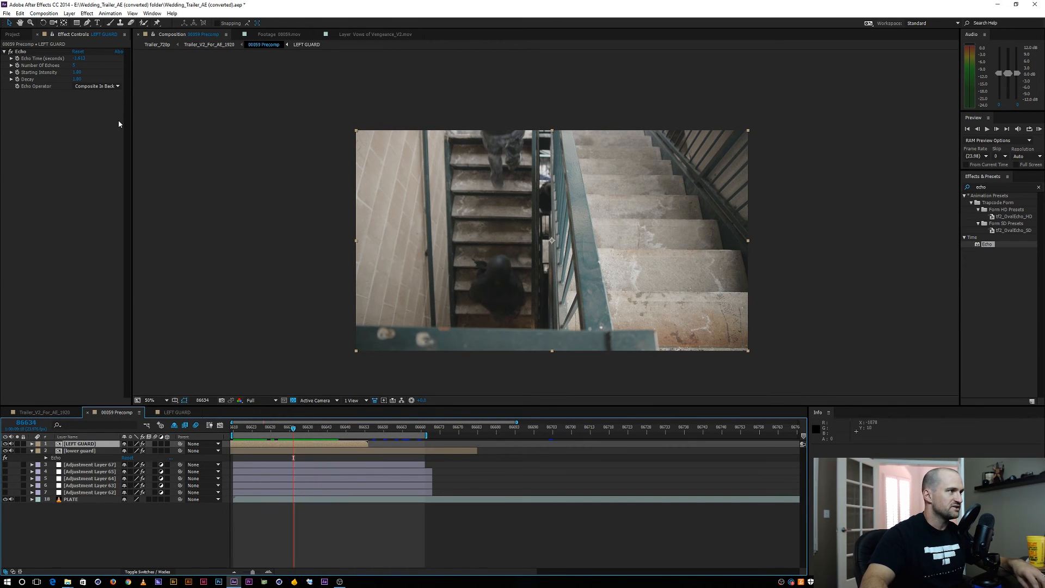
left_click_drag(74, 58, 86, 54)
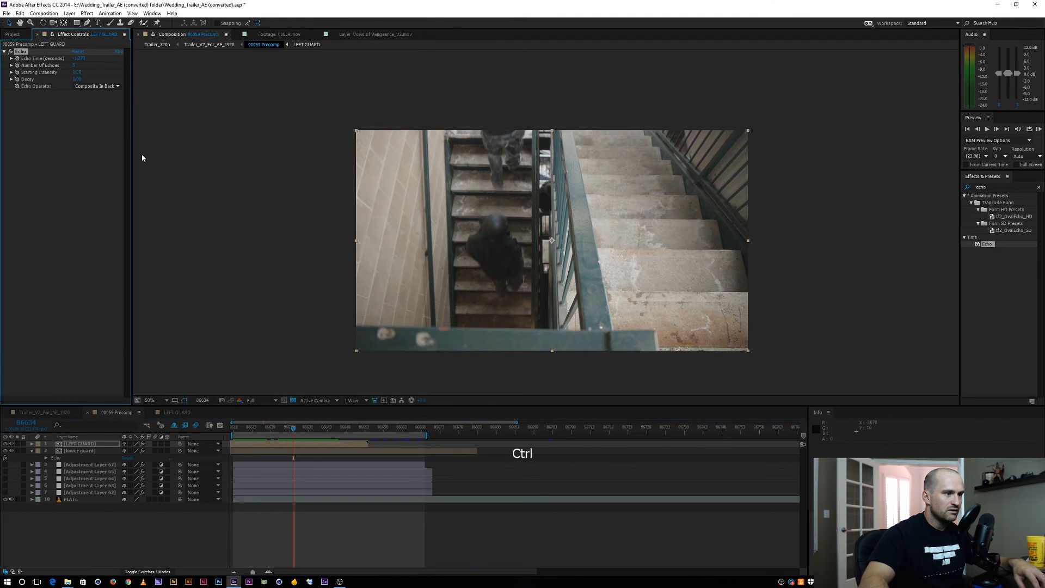
left_click_drag(293, 431, 334, 428)
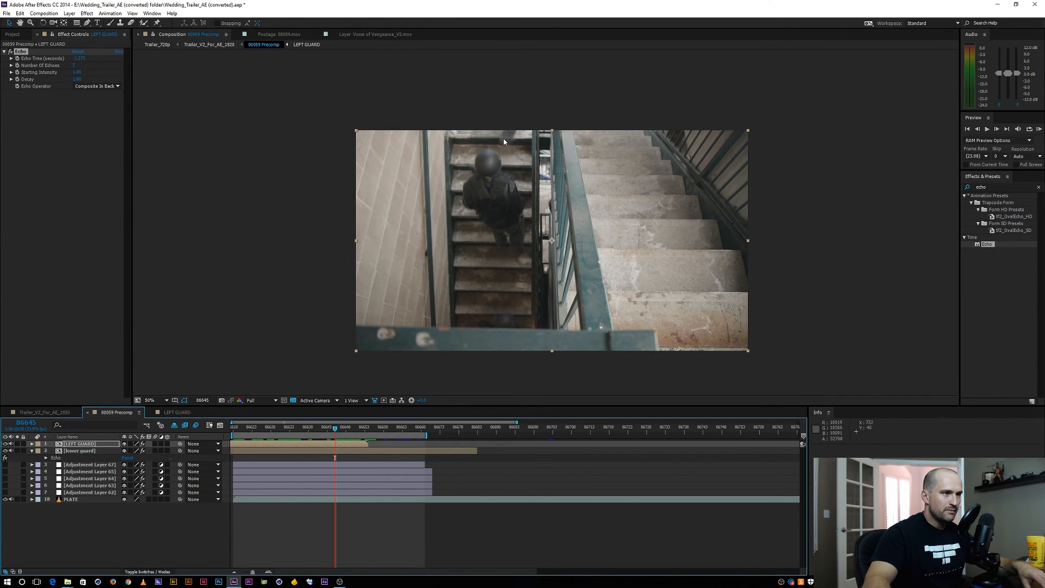
key("space")
left_click_drag(504, 142, 486, 132)
left_click(152, 402)
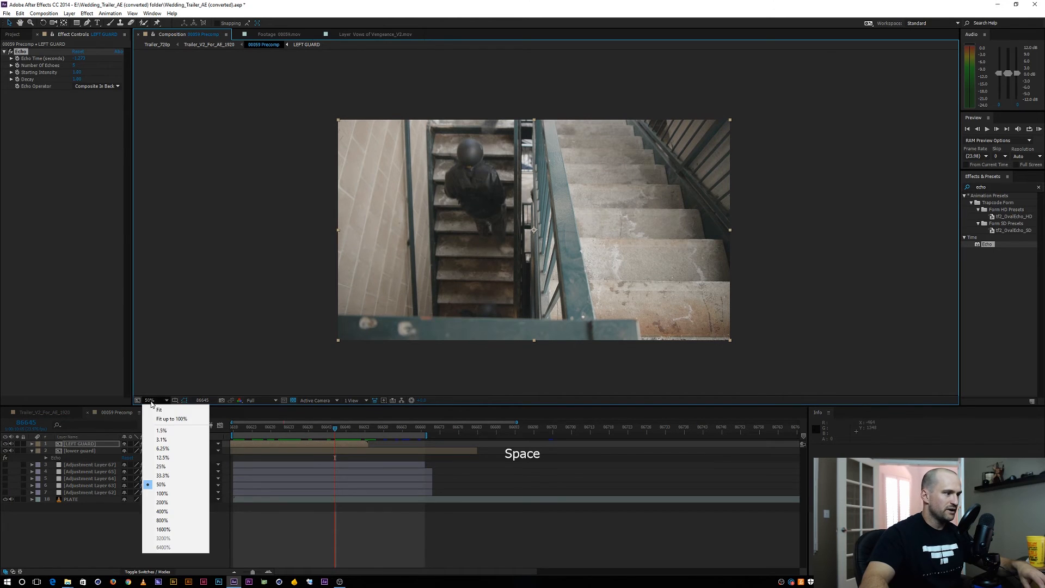
left_click(159, 409)
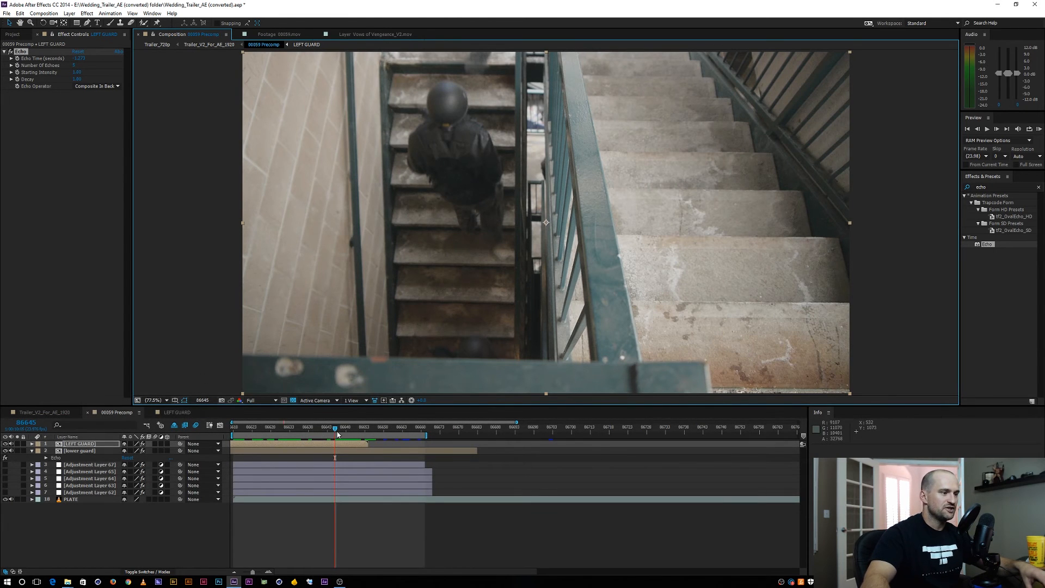
Return to the start of 00059 Precomp and undo the last few changes
left_click_drag(337, 429, 219, 423)
key("ctrl+z")
key("ctrl+z")
key("ctrl+z")
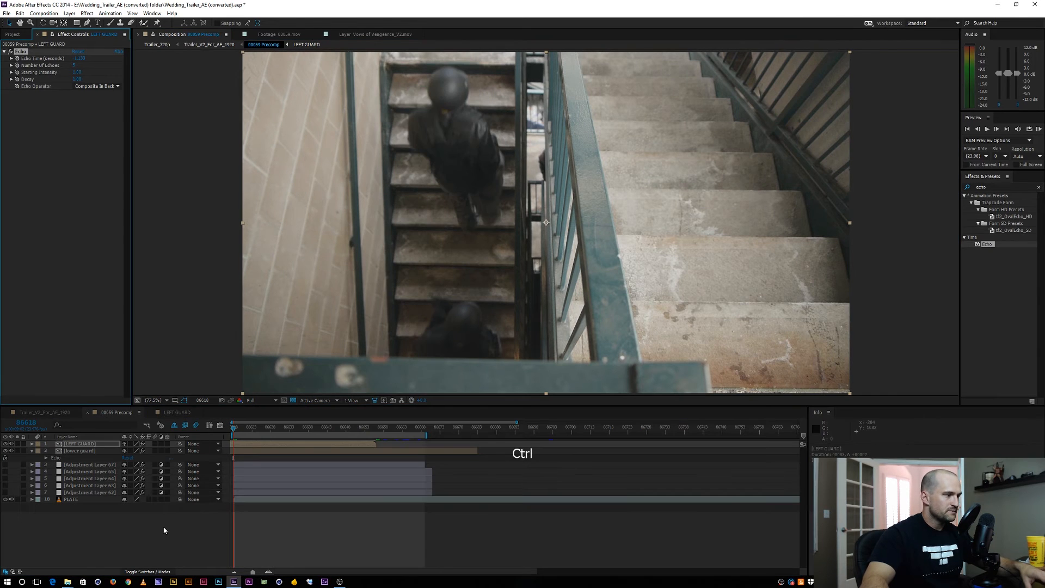
Open the 00059.mov source footage and set its Out point at frame 86853, as the camouflaged figure descends the right-hand stairs
left_click(68, 500)
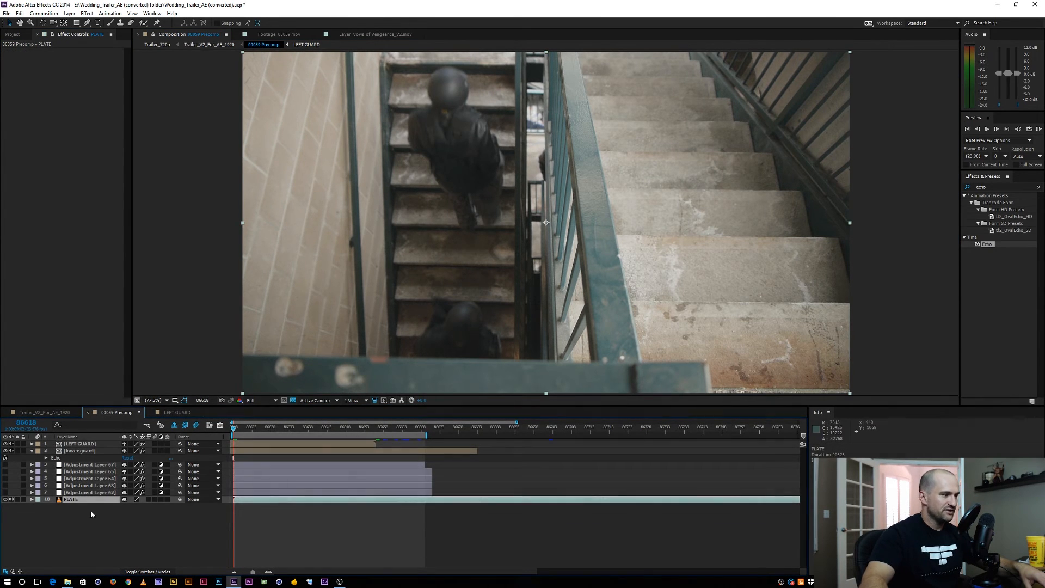
left_click(12, 35)
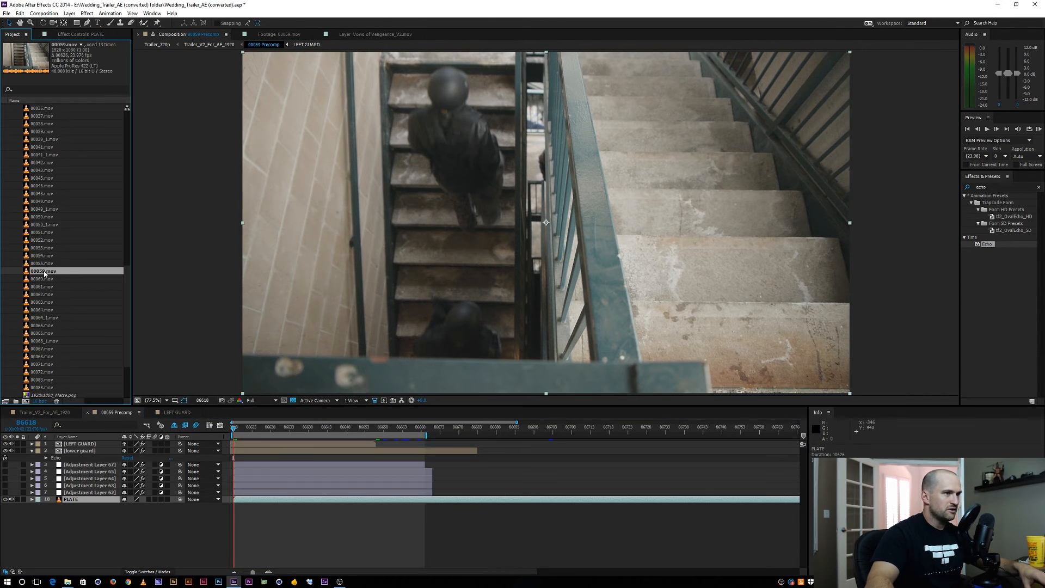
double_click(45, 271)
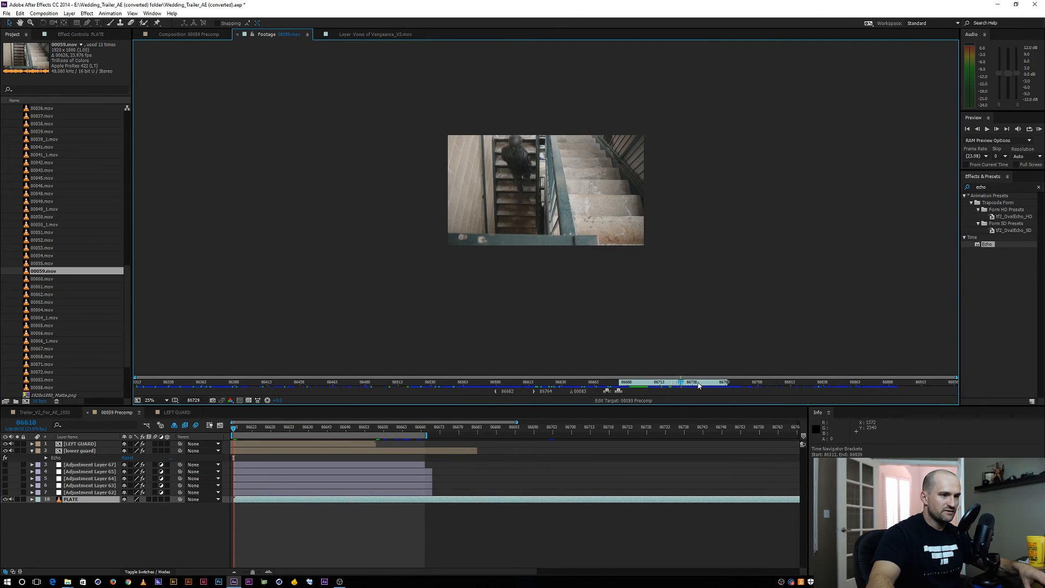
left_click_drag(699, 385, 849, 390)
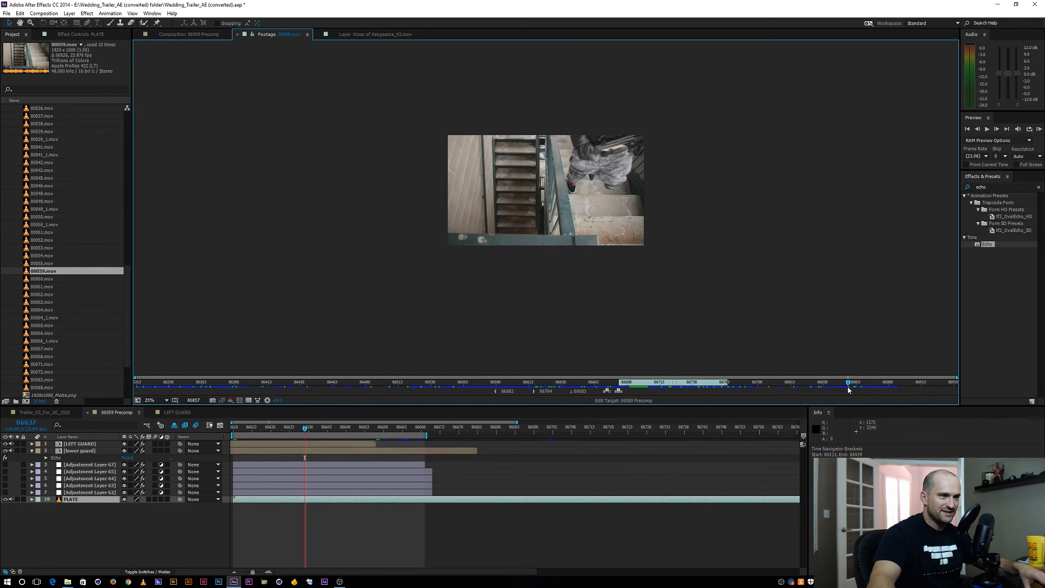
scroll(638, 295, "up", 1)
key("space")
left_click_drag(636, 234, 556, 255)
scroll(557, 254, "up", 1)
scroll(557, 254, "up", 1)
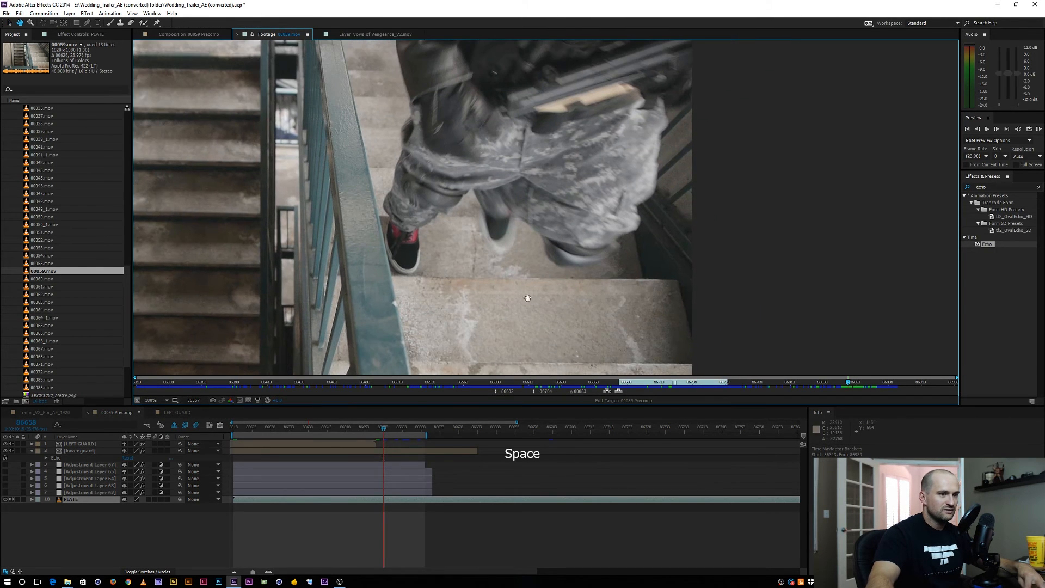
left_click_drag(853, 384, 842, 385)
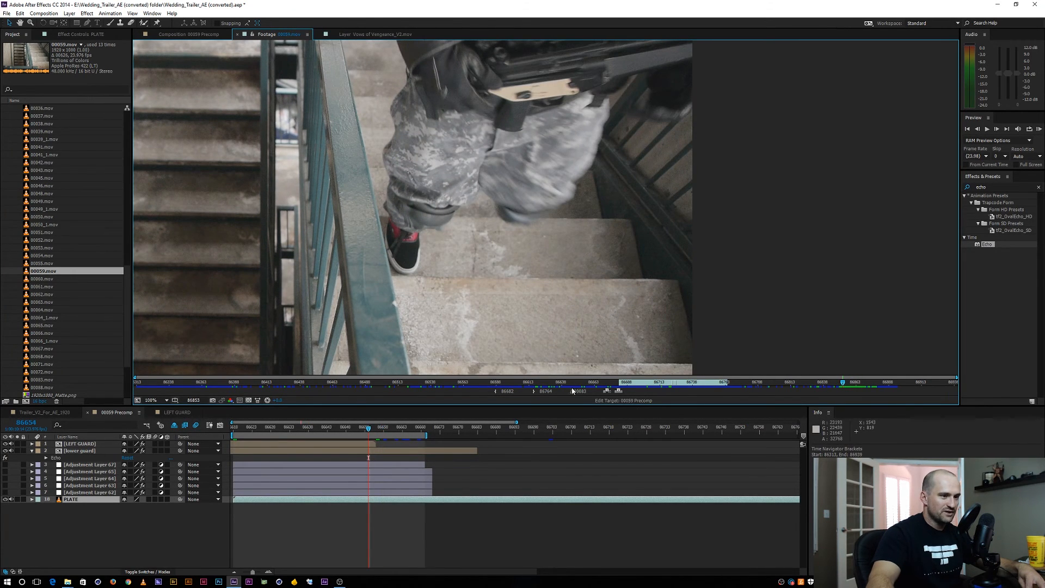
left_click(535, 391)
Set the footage's In point at frame 86780, on the empty stairs, and overlay the trimmed clip into 00059 Precomp
left_click_drag(842, 384, 763, 383)
scroll(531, 281, "down", 1)
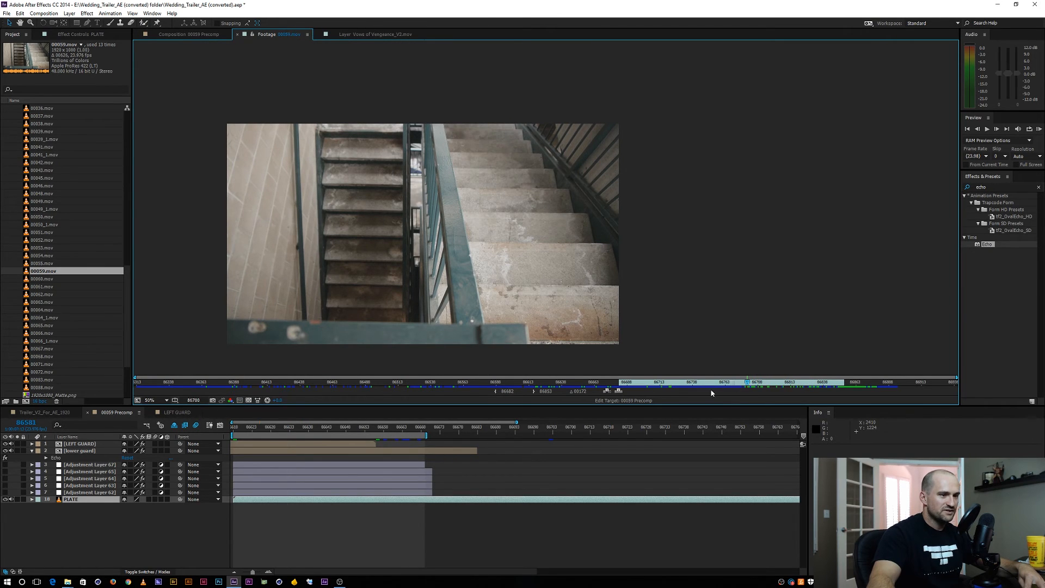
left_click(497, 392)
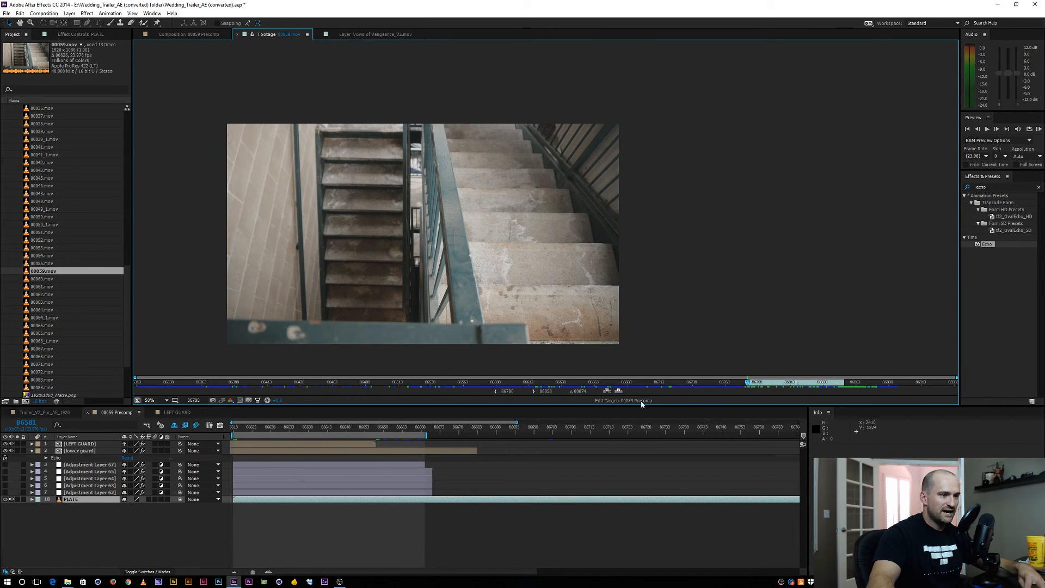
left_click(618, 391)
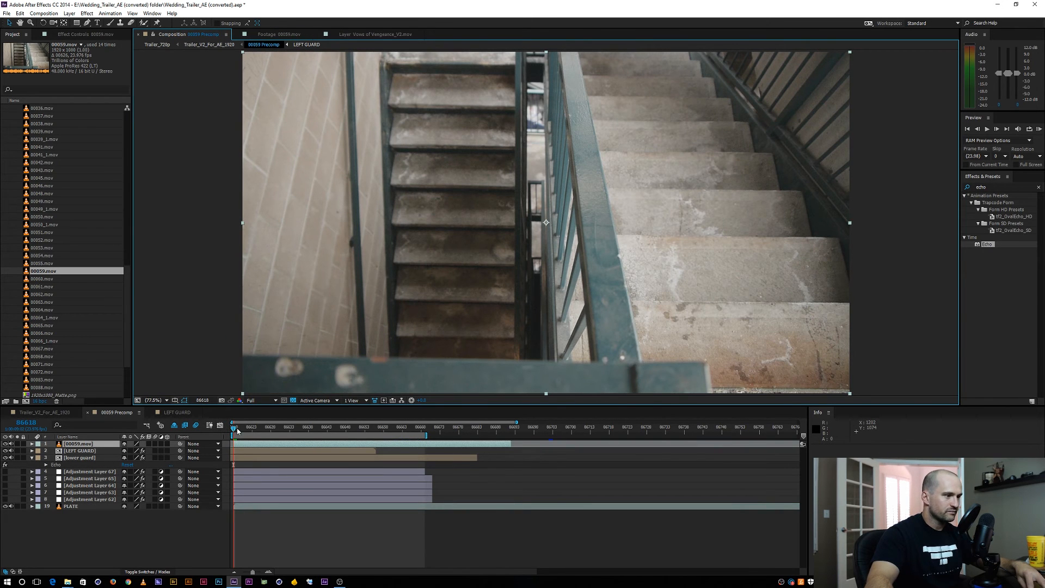
End the work area at frame 86655 and slide the new 00059.mov layer earlier so it ends there
left_click_drag(270, 429, 312, 429)
scroll(432, 267, "down", 1)
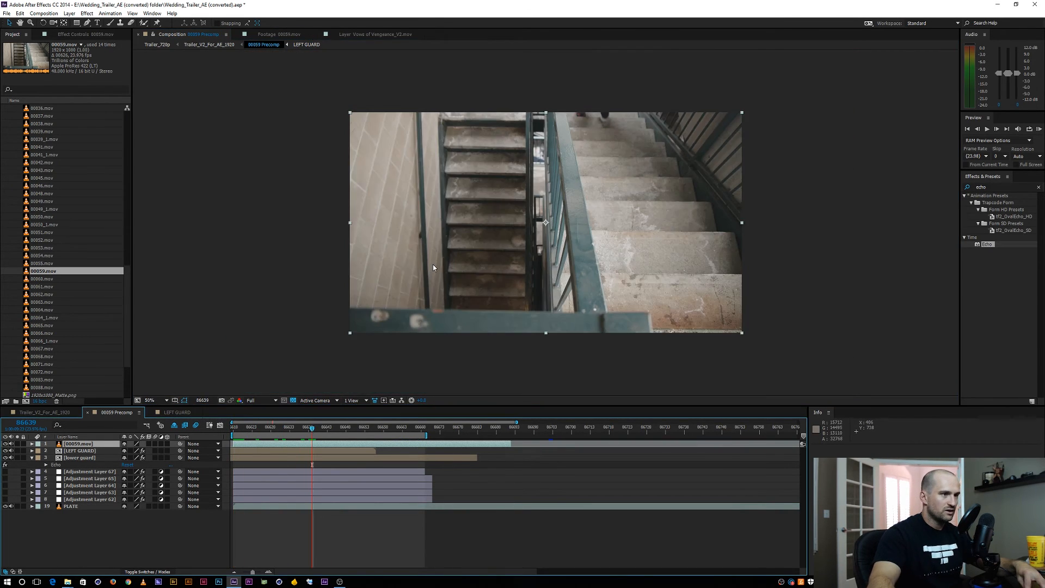
scroll(433, 265, "up", 1)
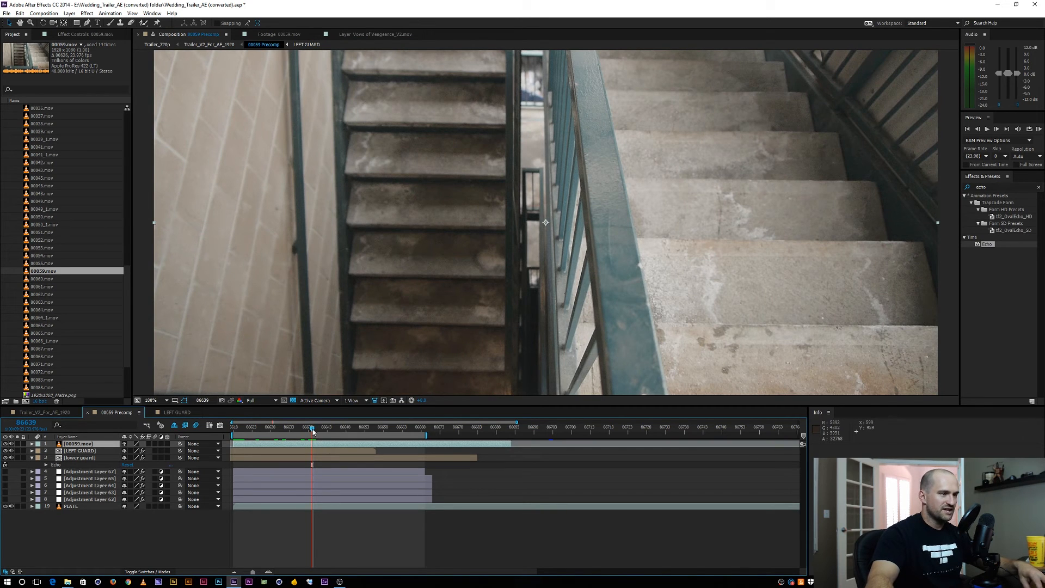
left_click_drag(338, 431, 238, 429)
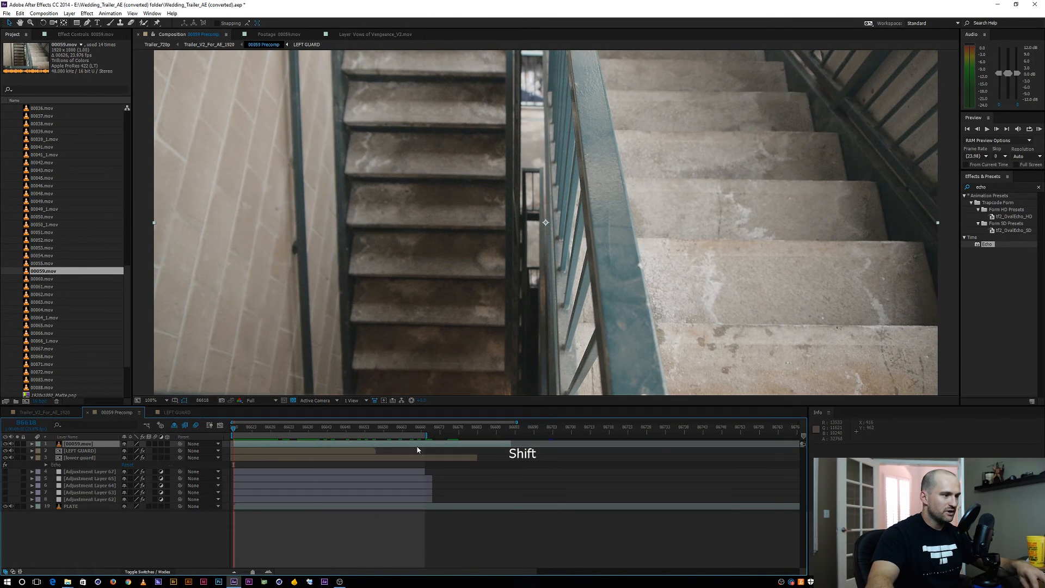
left_click_drag(380, 442, 267, 439)
left_click(375, 426, "shift")
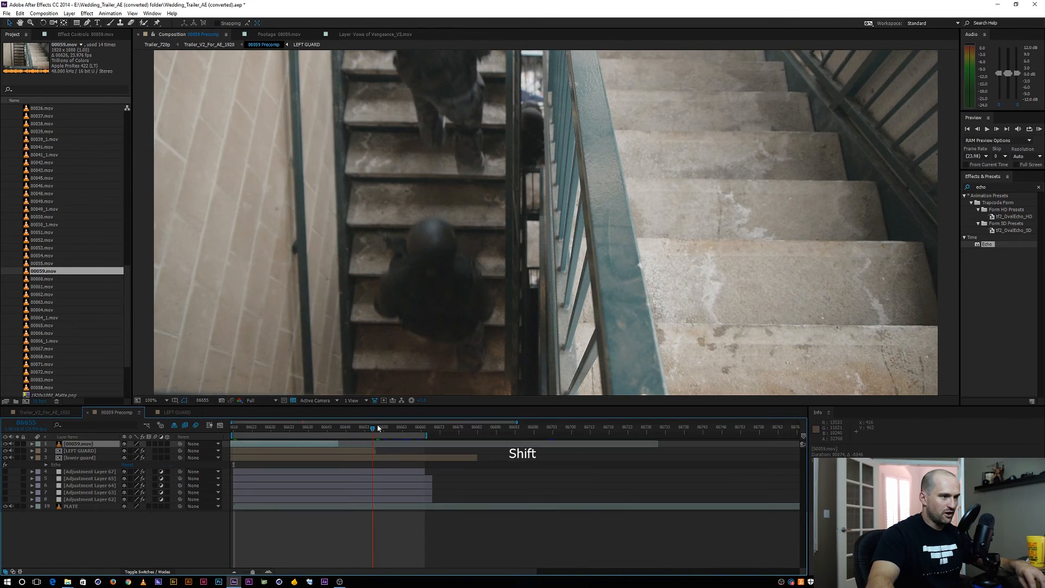
key("n")
left_click_drag(320, 443, 357, 444)
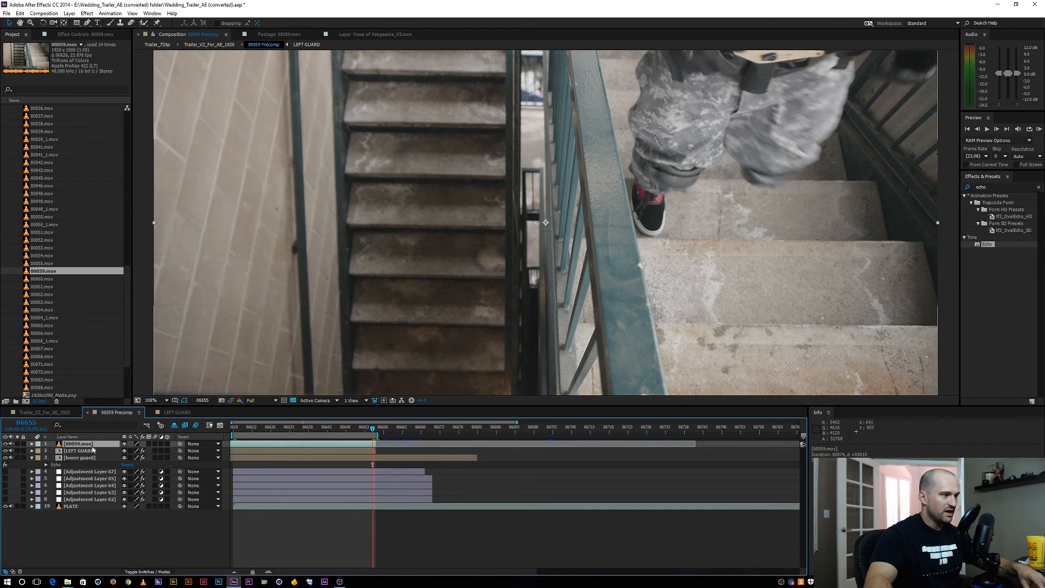
Draw a closed Pen mask on the new 00059.mov layer around the right-hand stairs, their railing and the foreground rail
key("g")
scroll(610, 319, "down", 2)
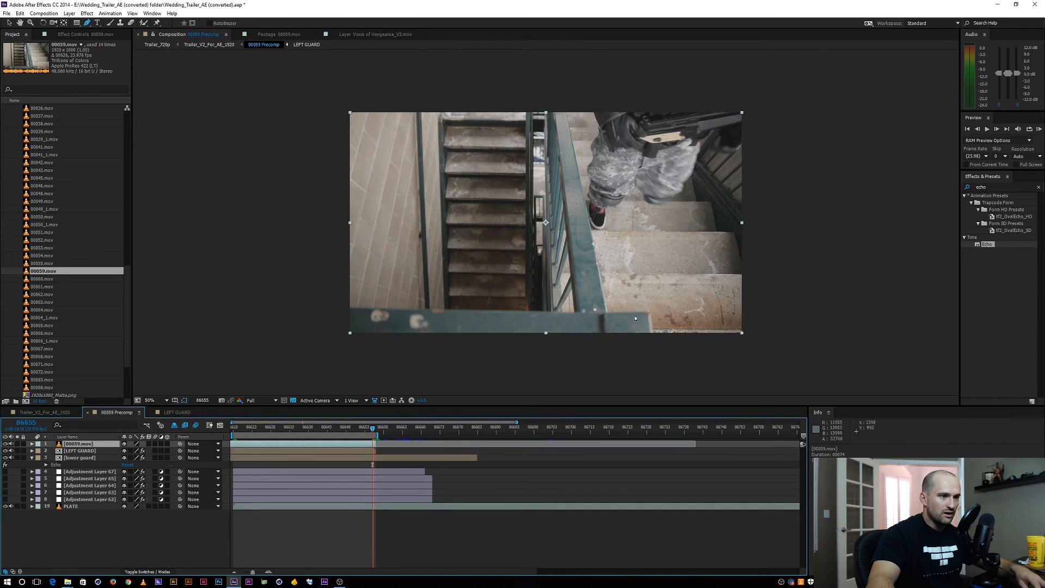
left_click(579, 313)
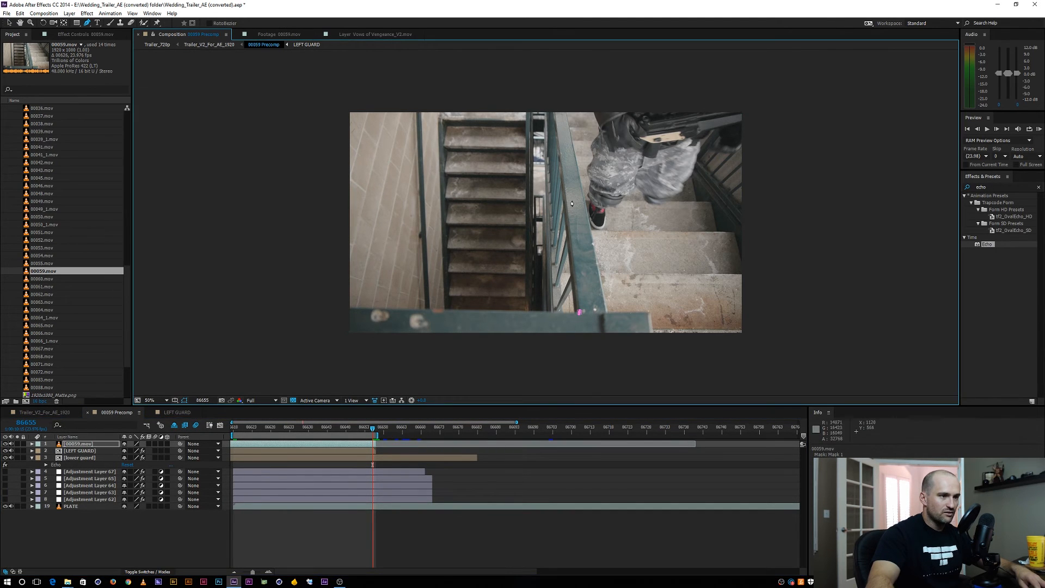
left_click(853, 87)
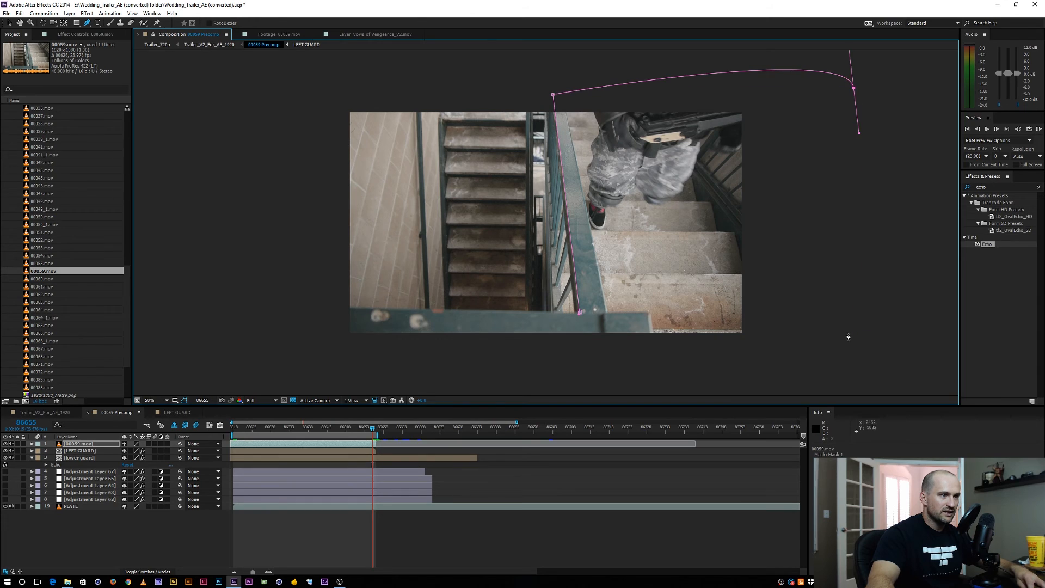
left_click(851, 332)
left_click(331, 367)
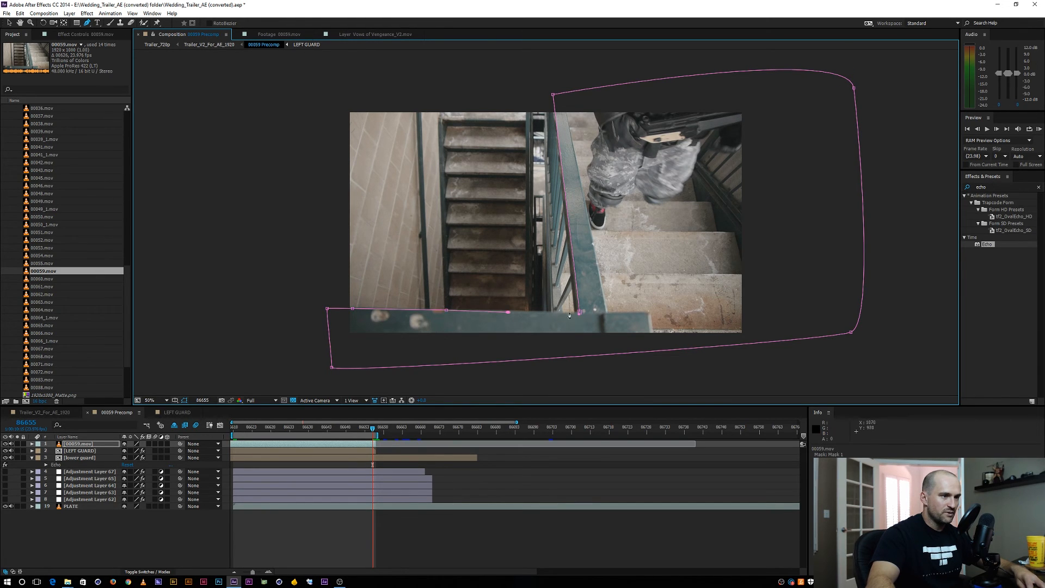
left_click(580, 313)
left_click(188, 552)
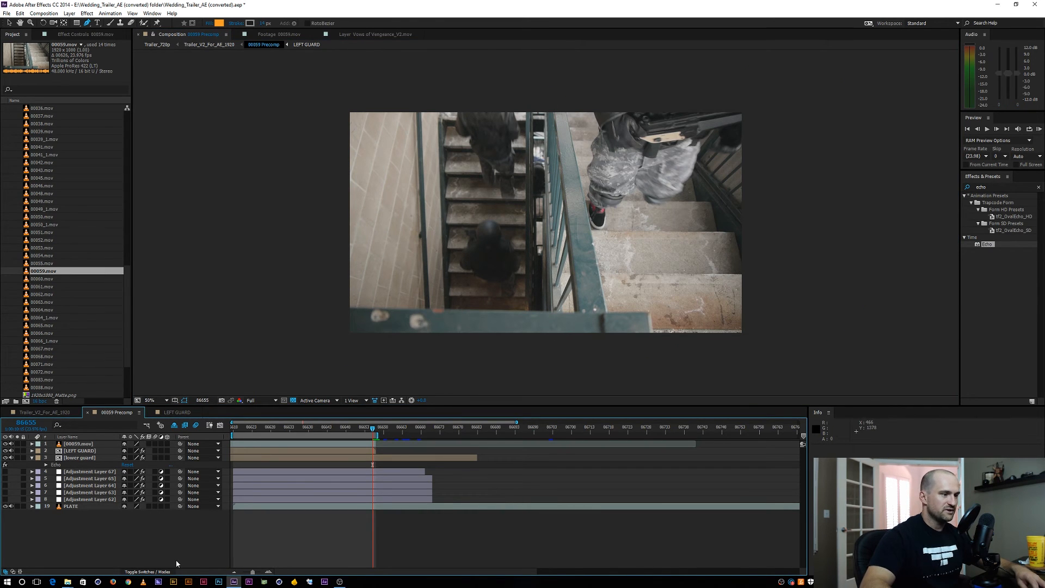
Move the 00059.mov, LEFT GUARD and lower guard layers below the adjustment layers and pre-compose them together with PLATE
key("KP_0")
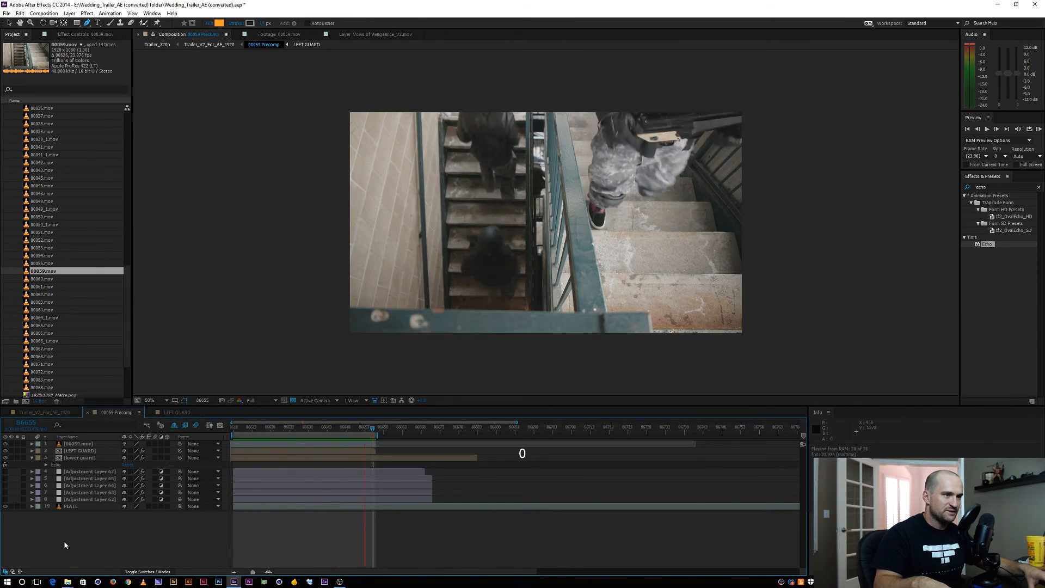
left_click(64, 545)
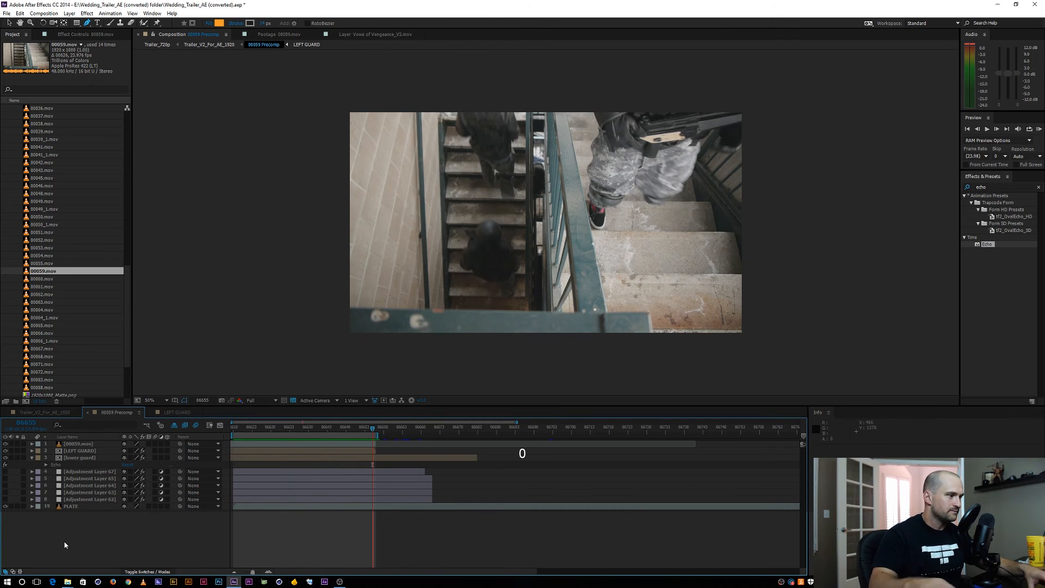
left_click(74, 444)
left_click(75, 458, "shift")
left_click_drag(72, 446, 74, 495)
left_click(72, 499, "shift")
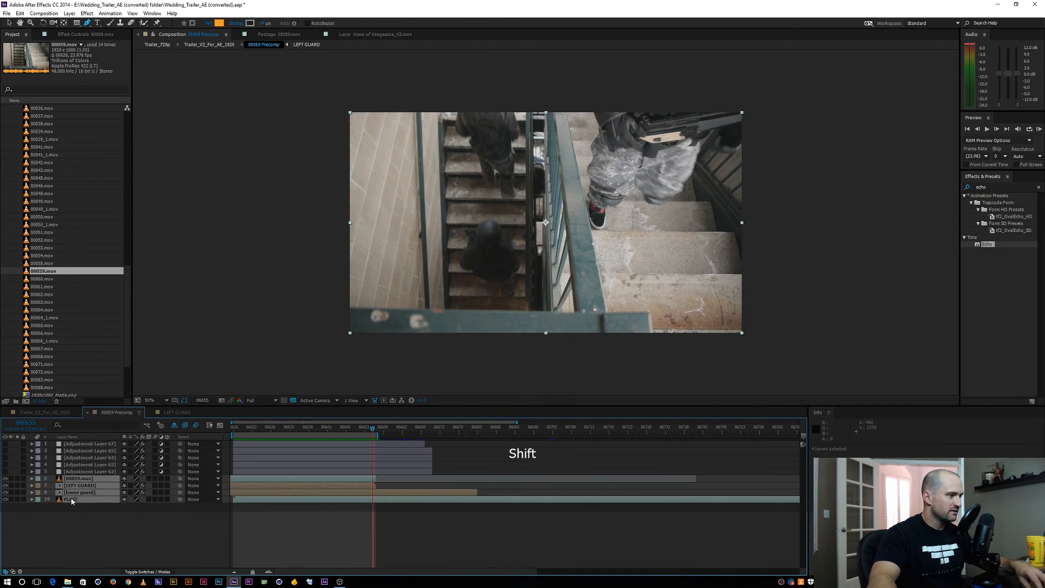
key("ctrl+shift+c")
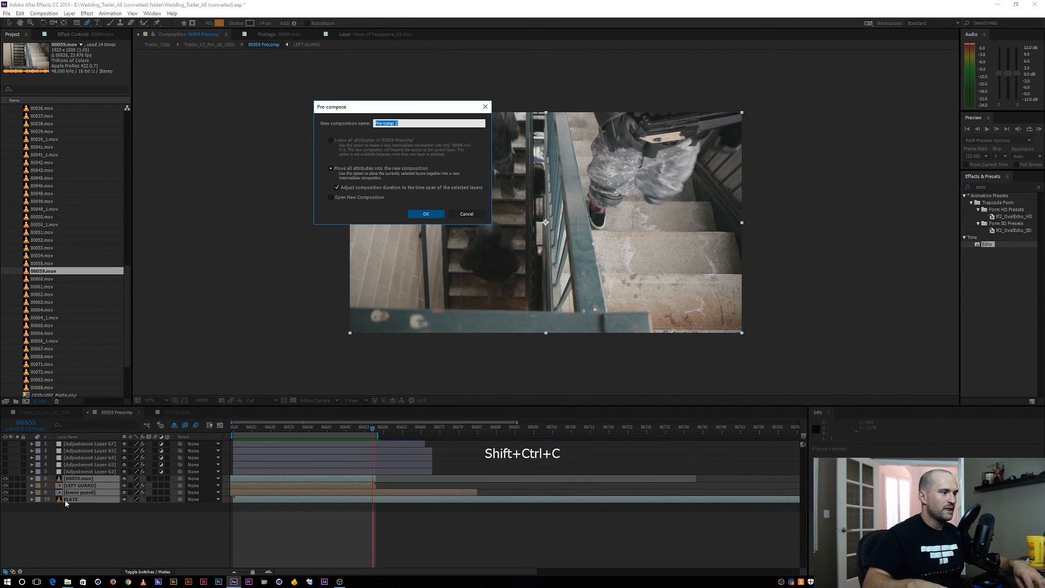
key("Return")
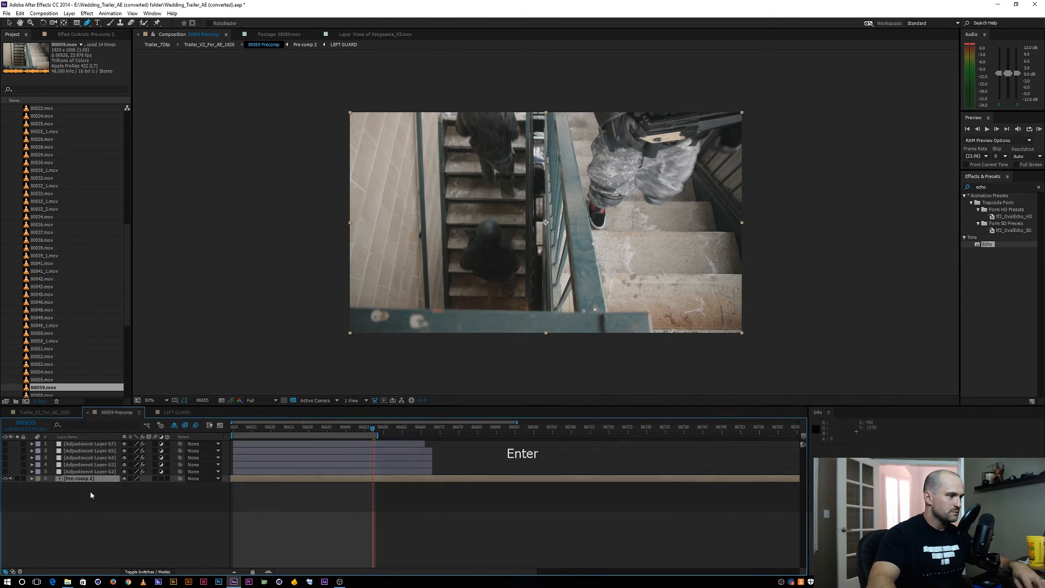
Reveal the pre-comp layer's Position and Rotation, and add the expression wiggle(1,10) to Position
key("p")
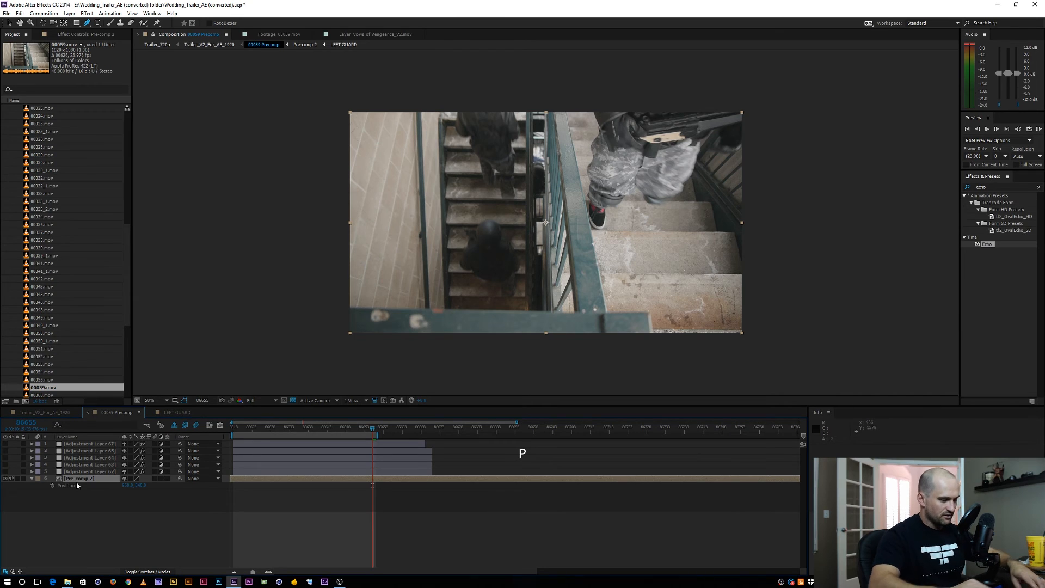
key("shift+r")
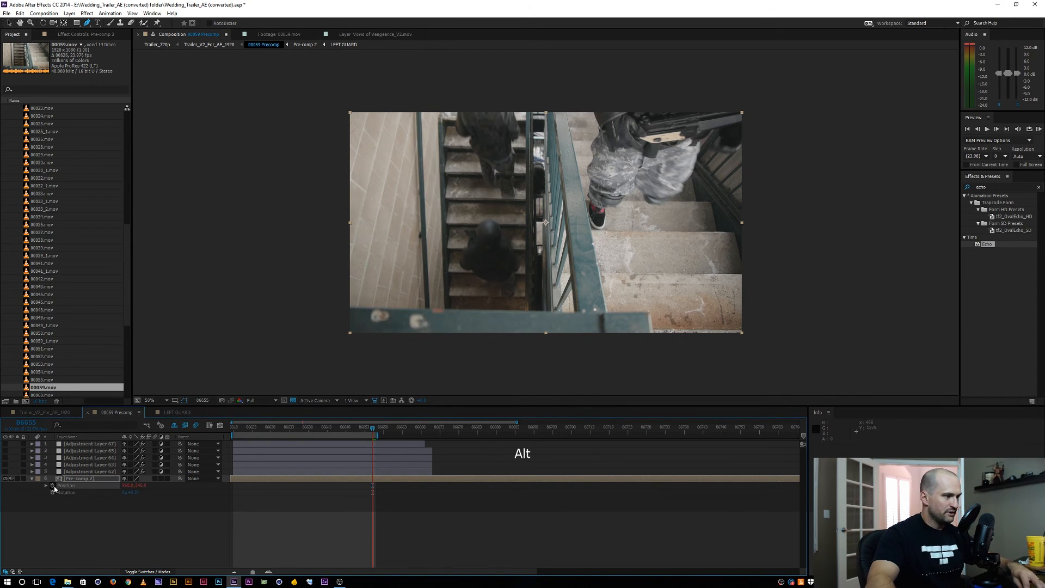
left_click(52, 485, "alt")
type("wig")
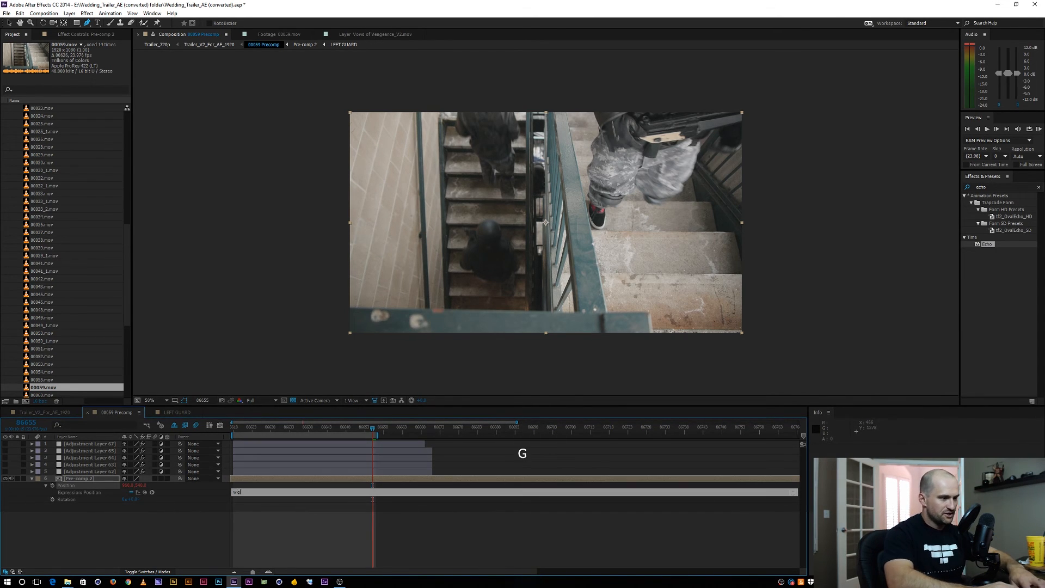
type("gle(")
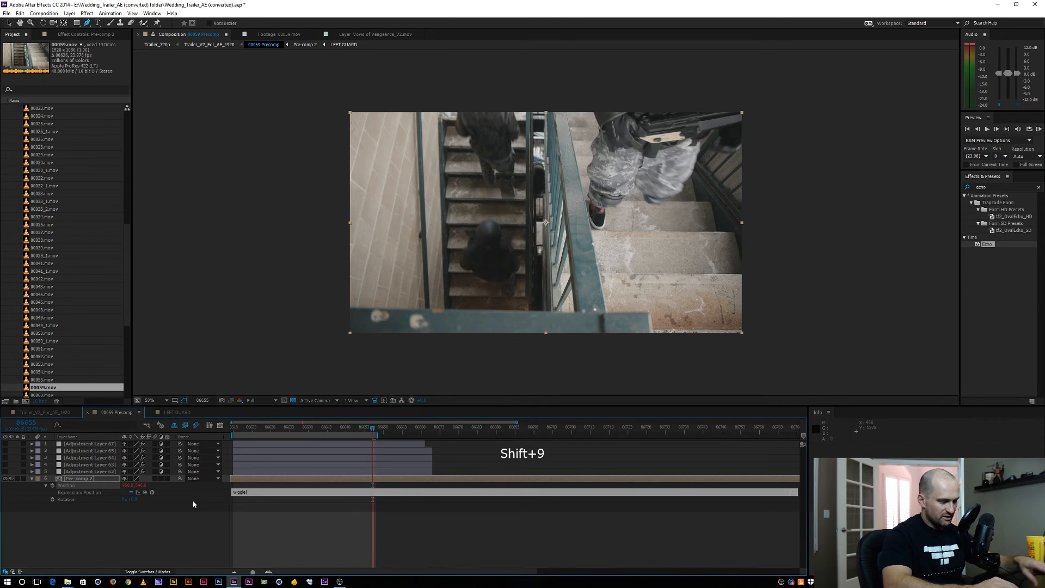
type("1,10")
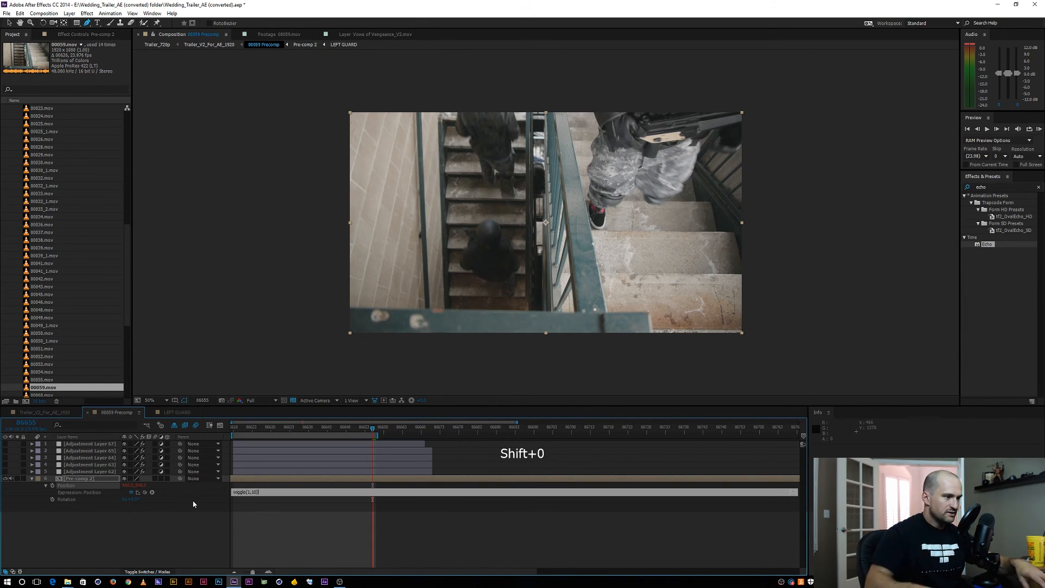
key("Return")
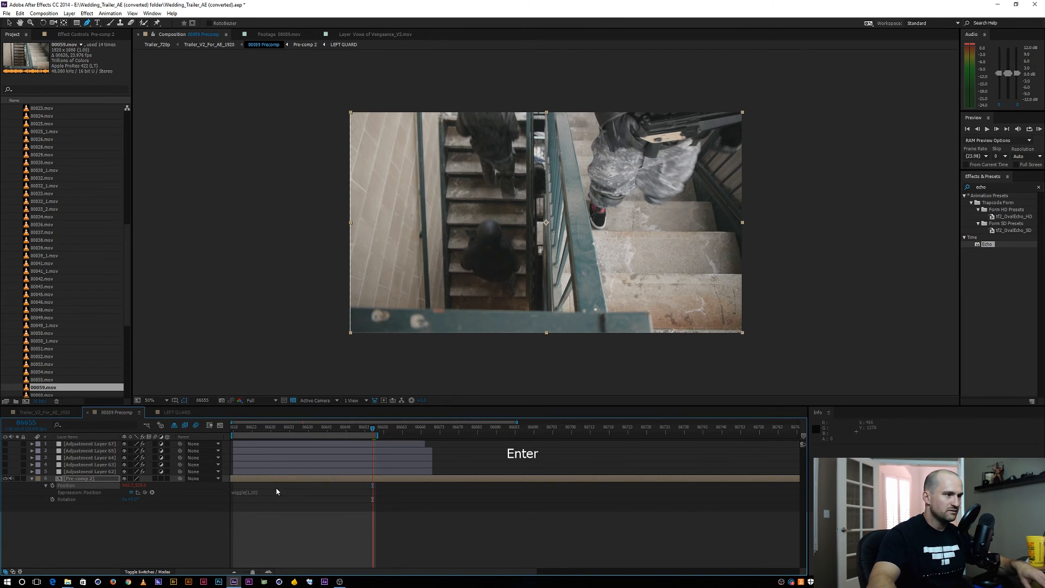
Add the expression wiggle(.5,1) to the pre-comp layer's Rotation
left_click(53, 500, "alt")
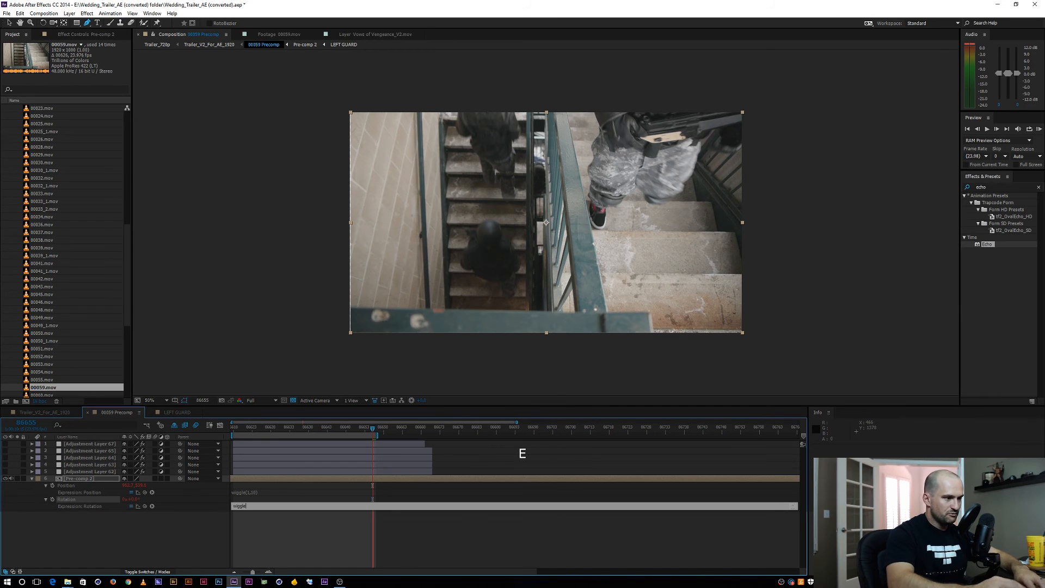
type("wiggle(")
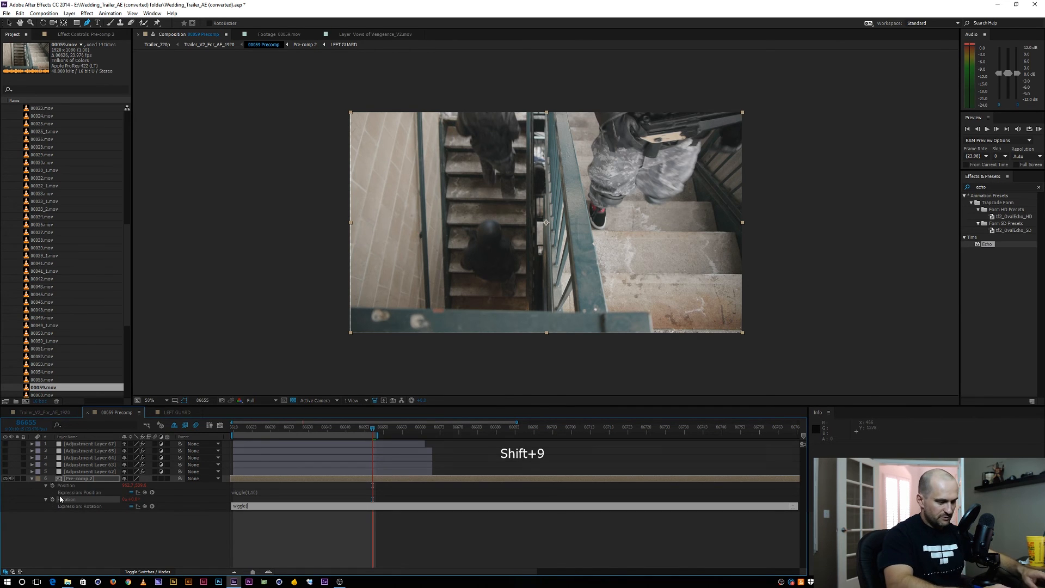
type(".5,1")
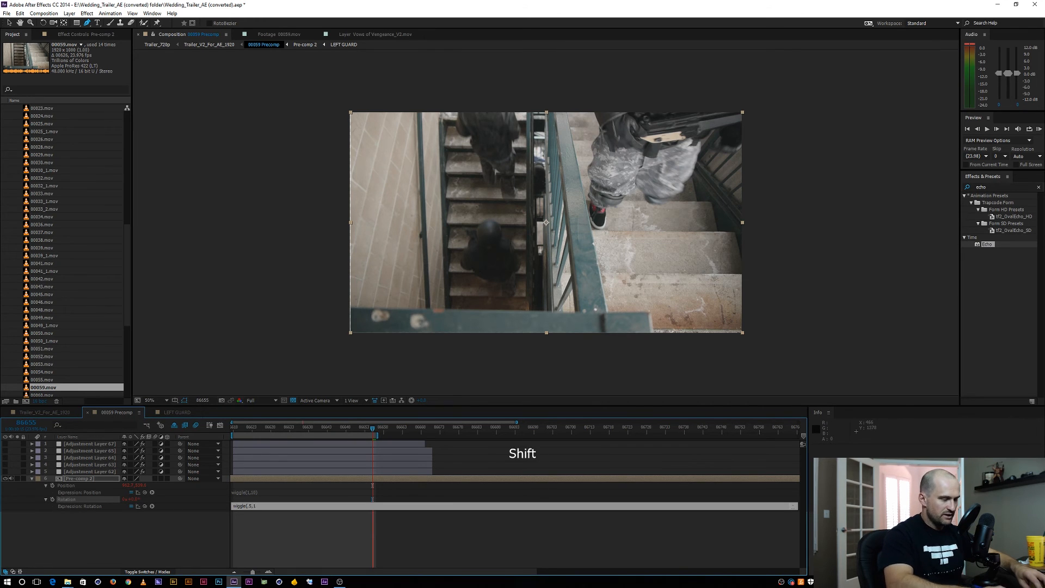
key("KP_Enter")
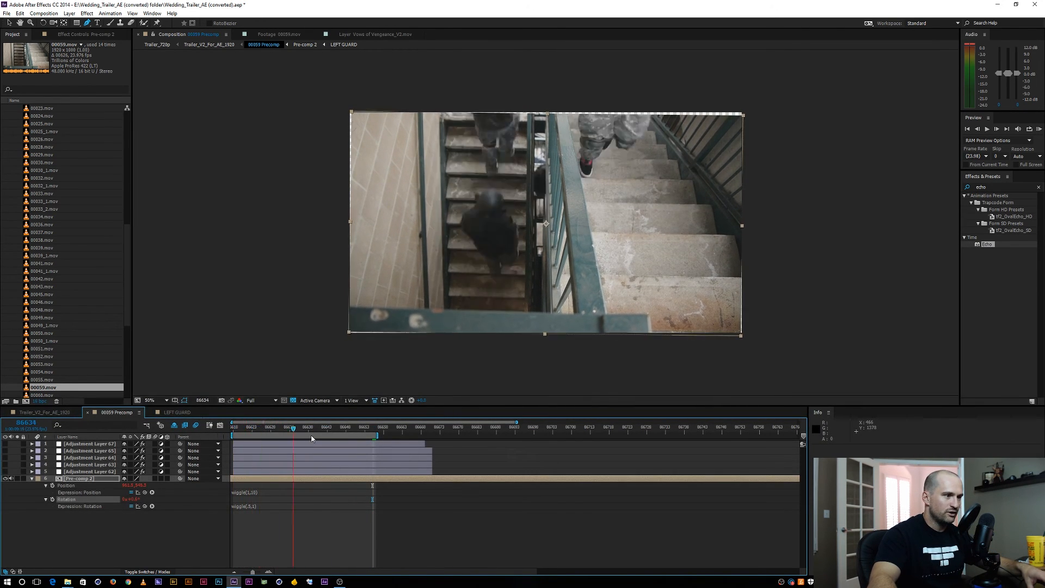
Create a new adjustment layer above all the others and name it OPTICS
left_click(156, 543)
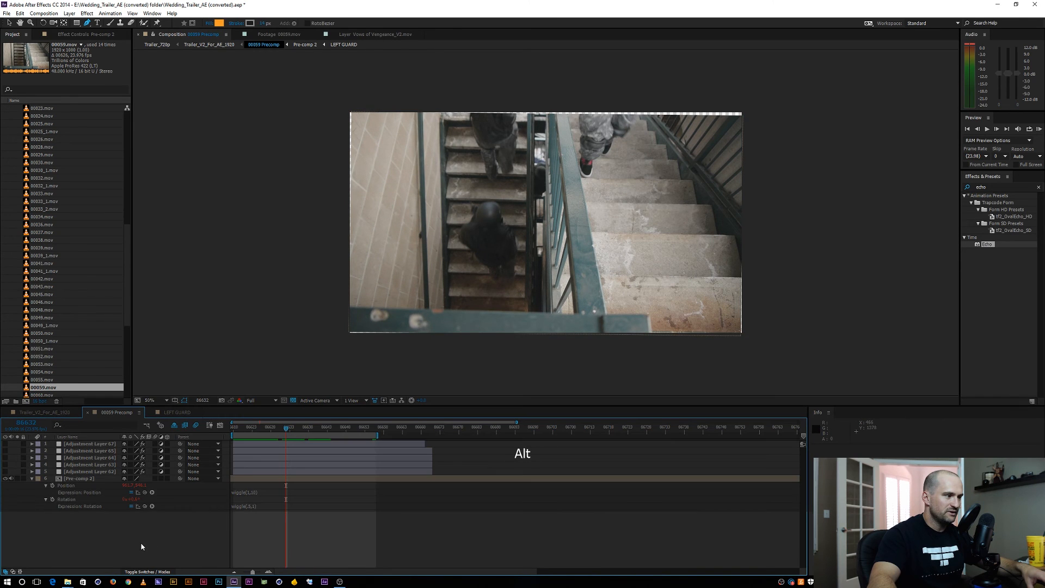
key("ctrl+alt+y")
key("Return")
type("OPTICS")
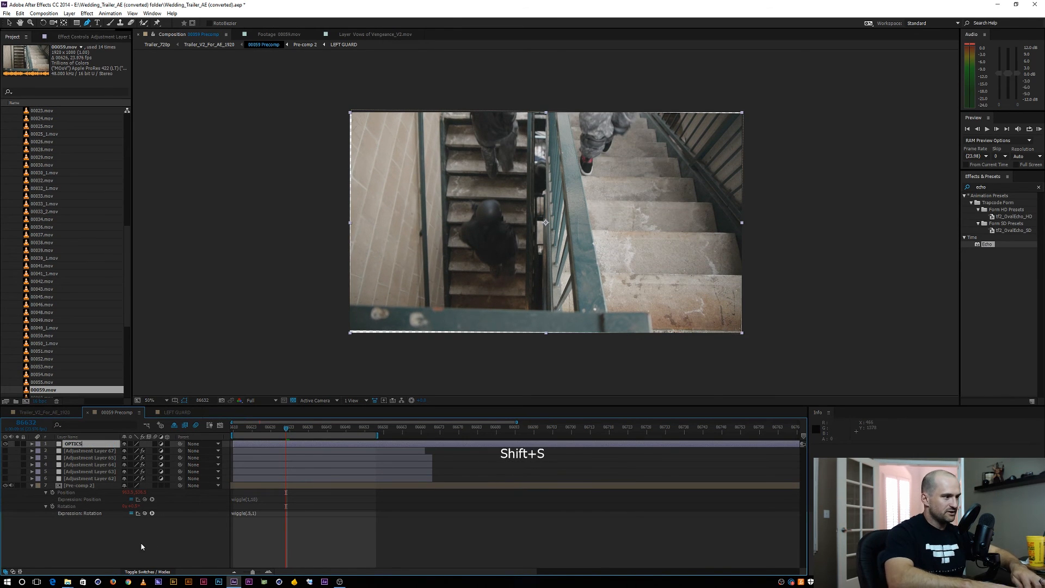
key("Return")
Apply Optics Compensation to the OPTICS layer with Reverse Lens Distortion, raising its field of view until the wiggled frame edges are covered
left_click(1008, 186)
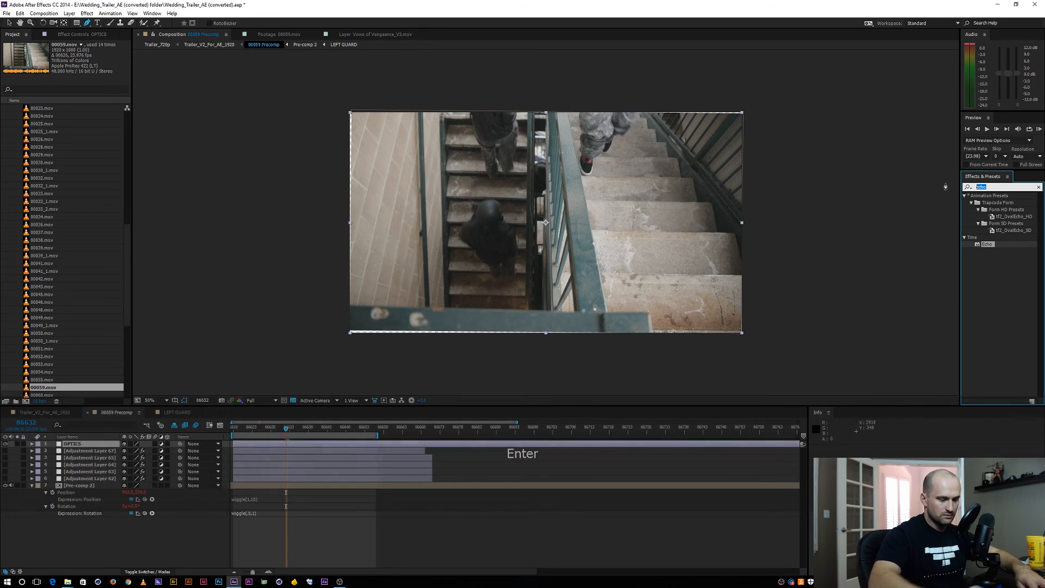
type("optics")
double_click(989, 202)
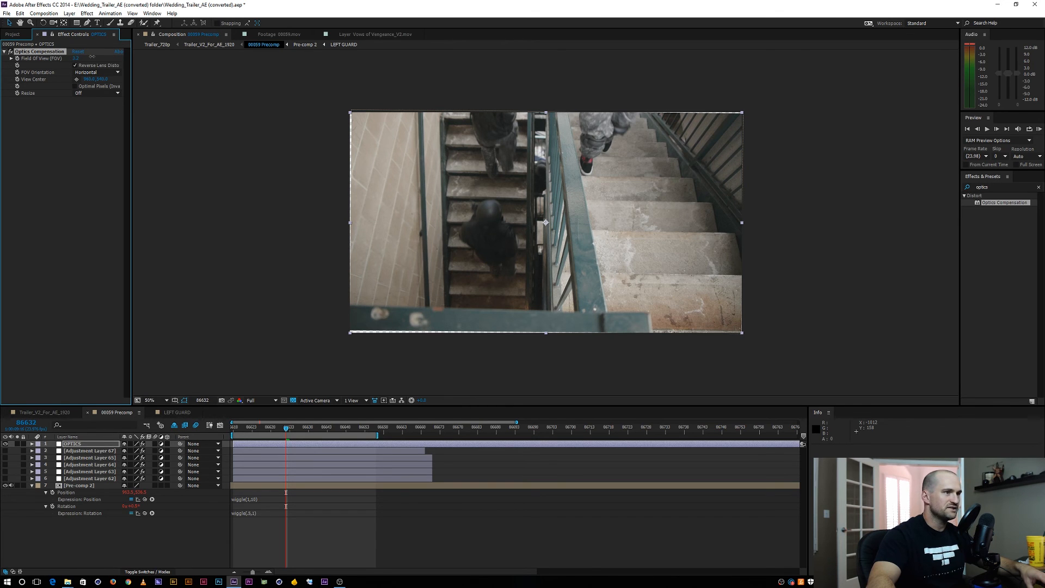
left_click_drag(139, 56, 238, 63)
mouse_move(290, 433)
left_mouse_down()
mouse_move(340, 436)
mouse_move(298, 430)
left_mouse_up()
Create a dark gray solid at the composition's full width with a height of 817 px
left_click(146, 551)
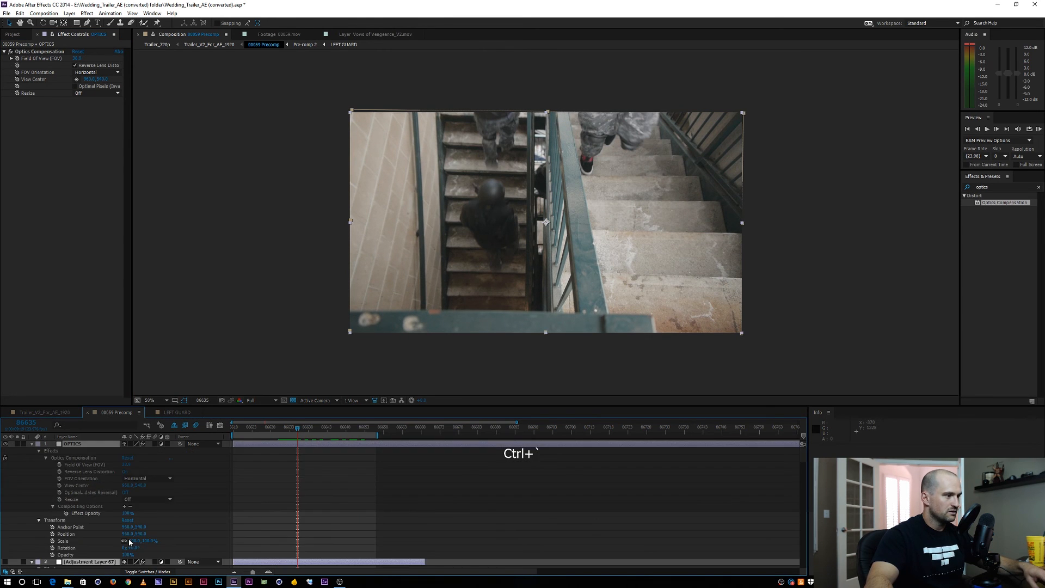
key("ctrl+y")
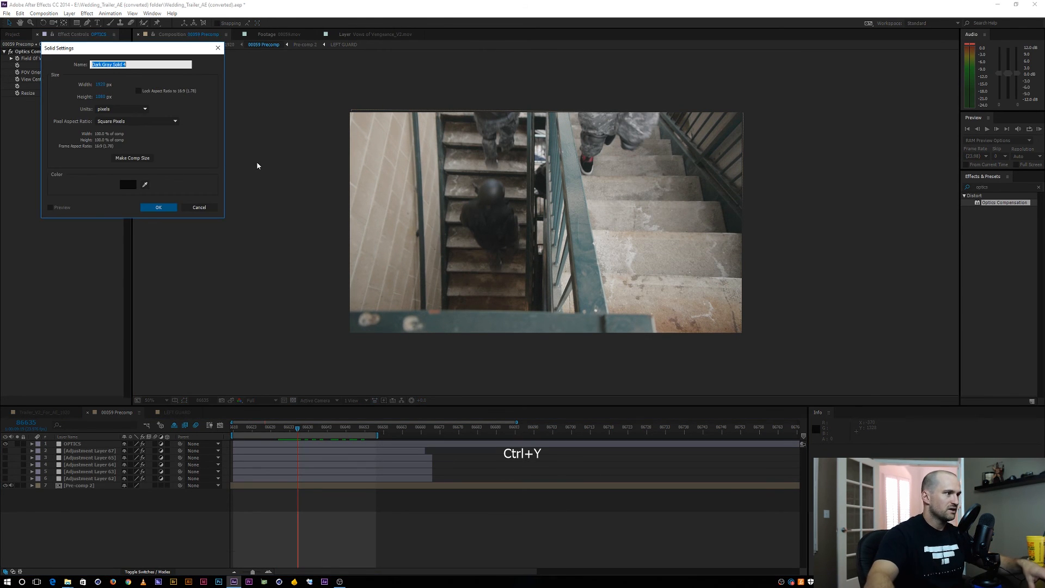
left_click(100, 97)
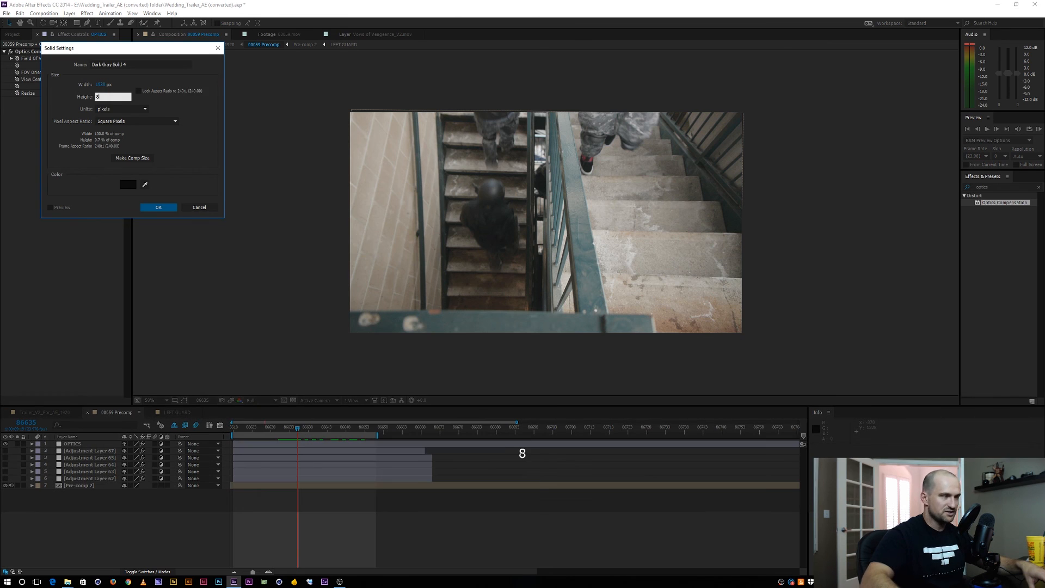
type("817")
key("Return")
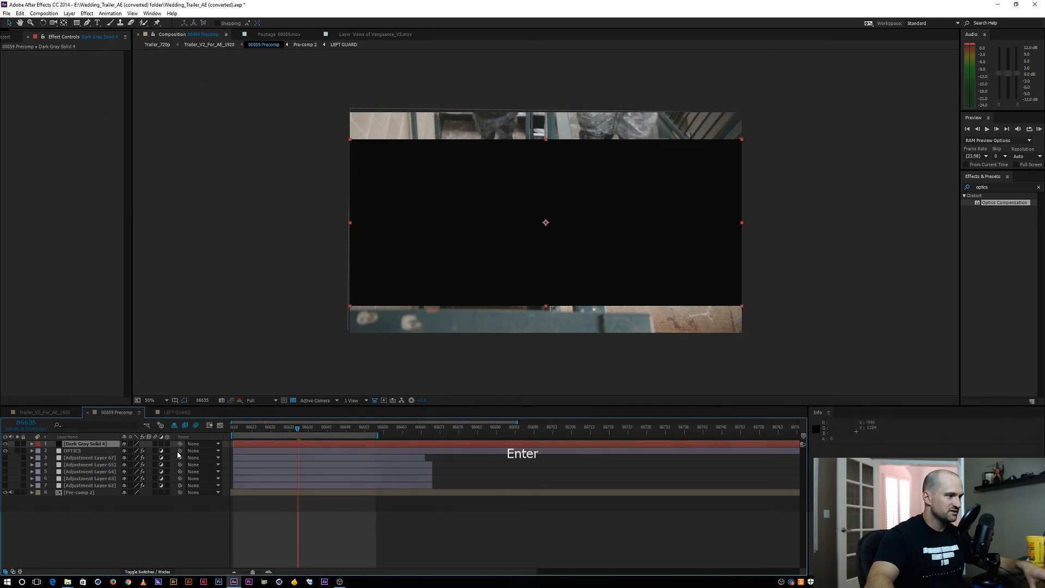
Set the dark gray solid's blending mode to Stencil Alpha and turn off the transparency grid to check the letterbox crop
left_click(203, 445)
left_click(131, 547)
key("F4")
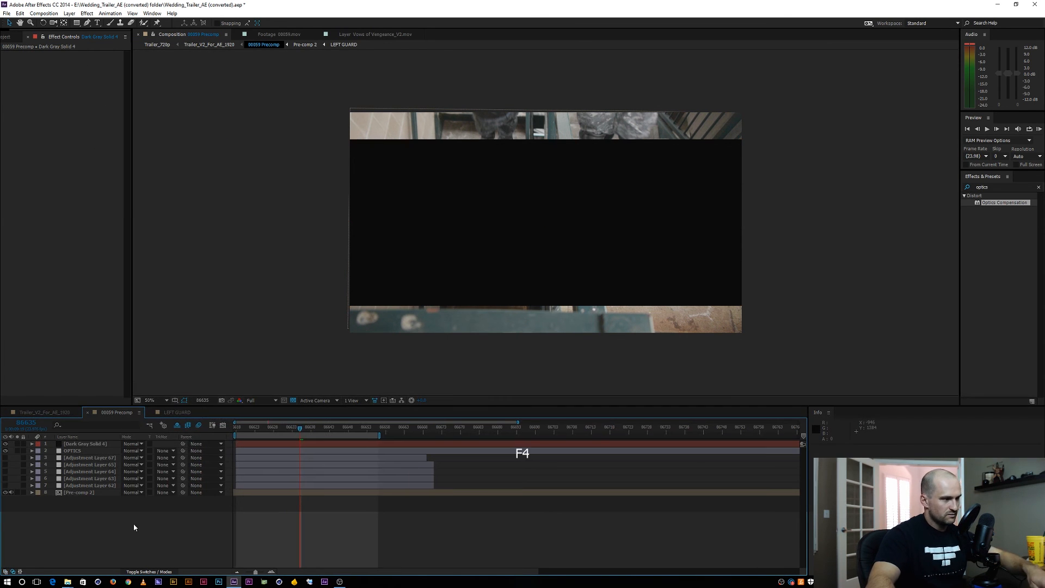
left_click(133, 444)
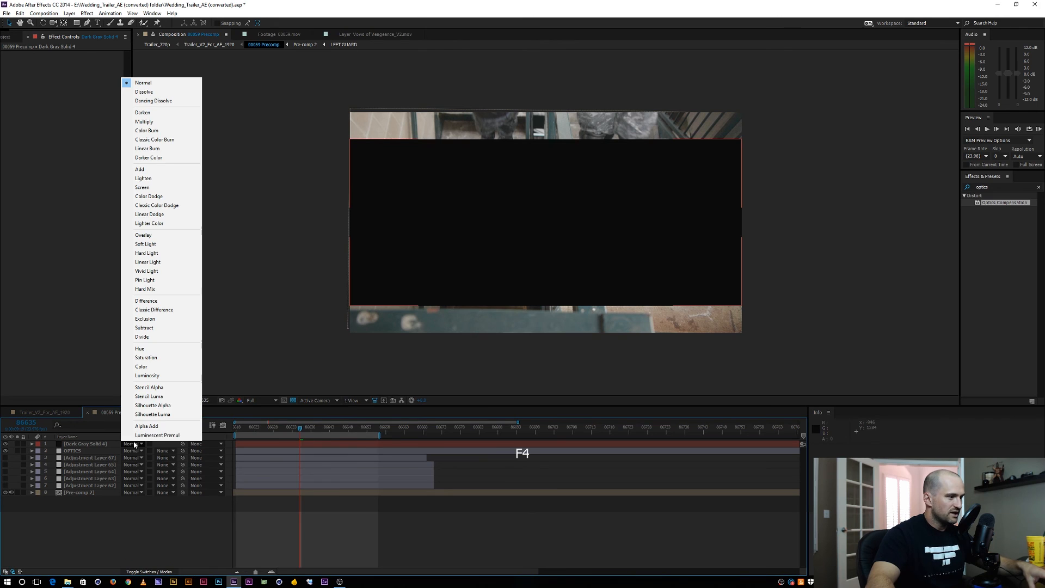
left_click(149, 387)
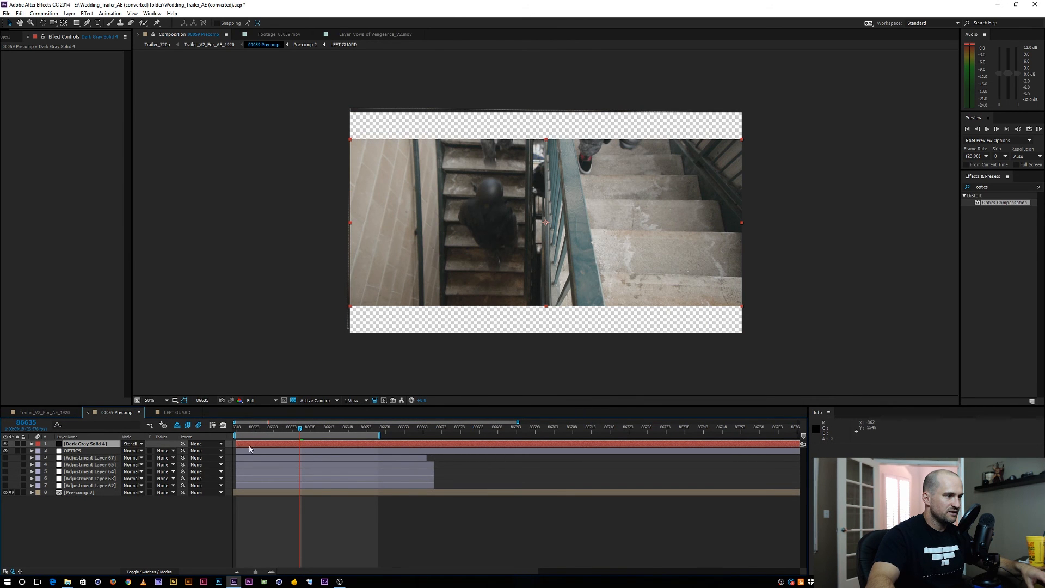
left_click(290, 401)
left_click(139, 534)
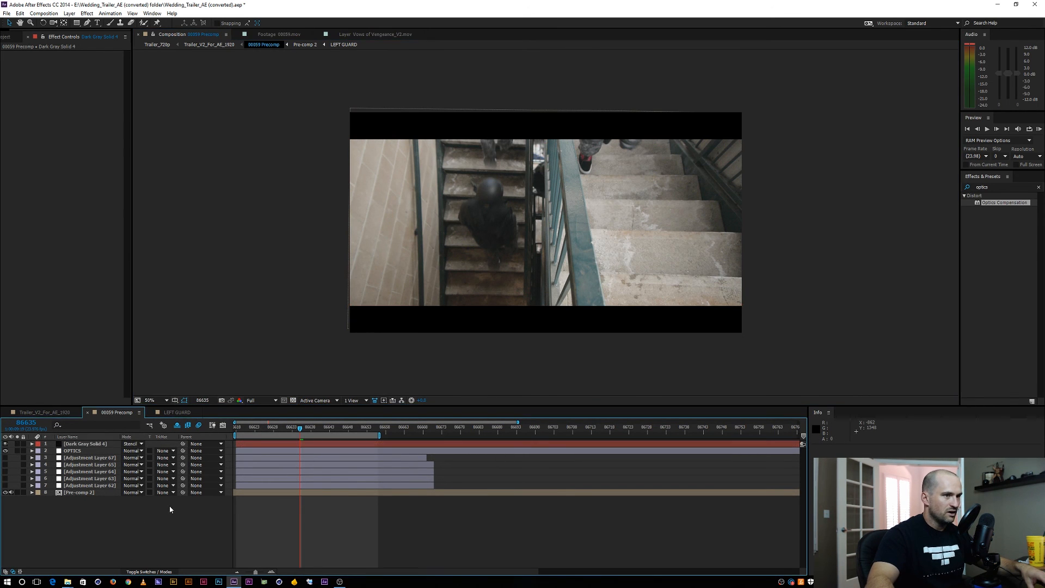
left_click_drag(301, 428, 317, 427)
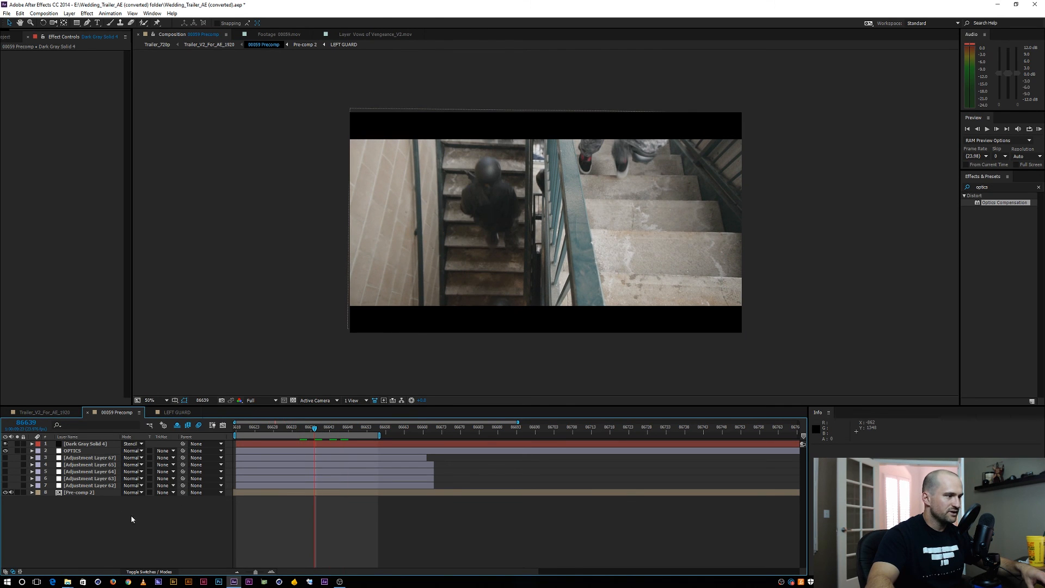
Display the timeline's Stretch values and apply a reduced time stretch to the Pre-comp 2 layer to speed it up
left_click(80, 491)
key("F4")
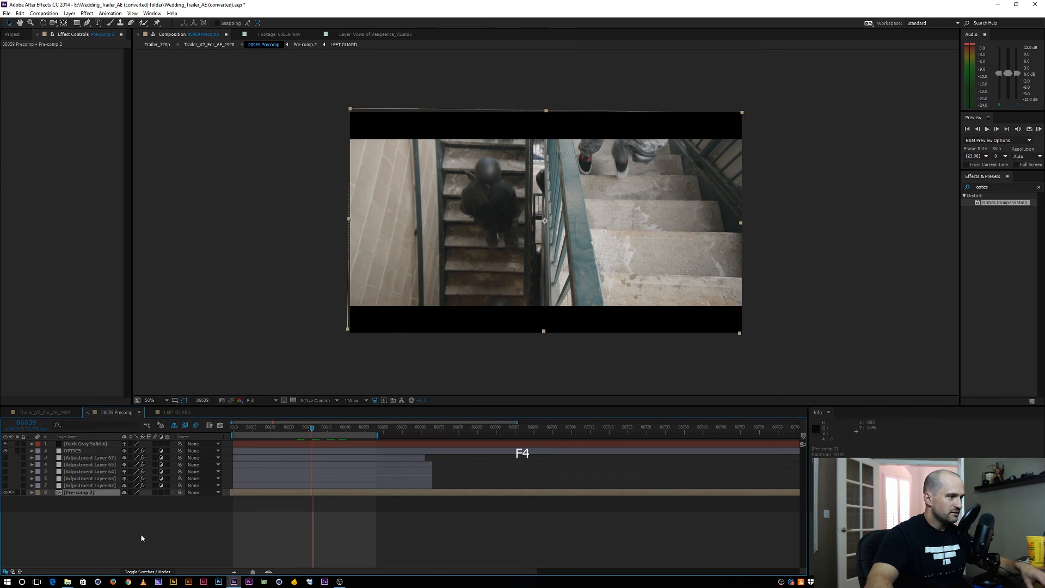
left_click(141, 538)
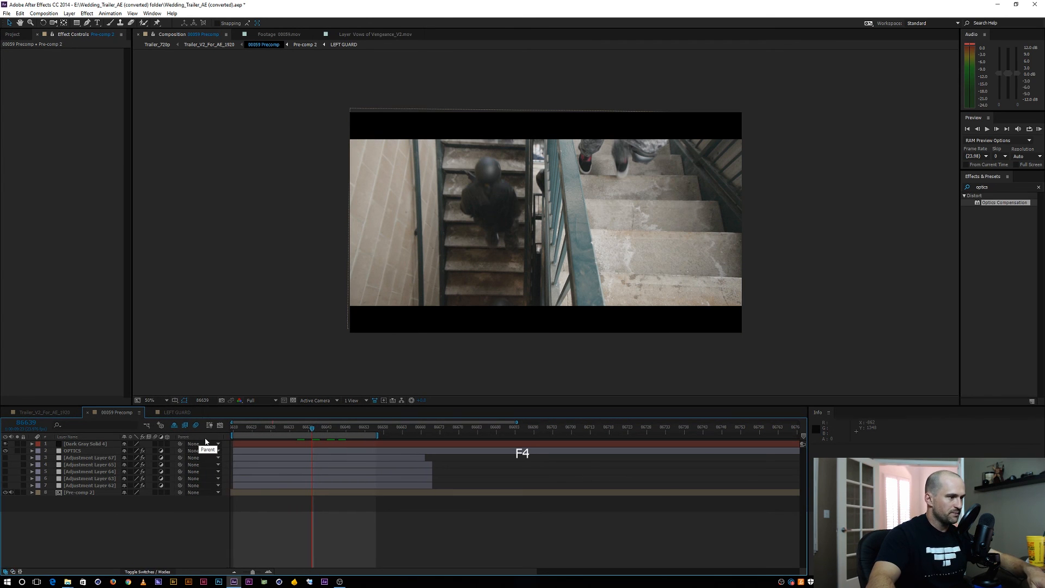
right_click(208, 439)
mouse_move(238, 463)
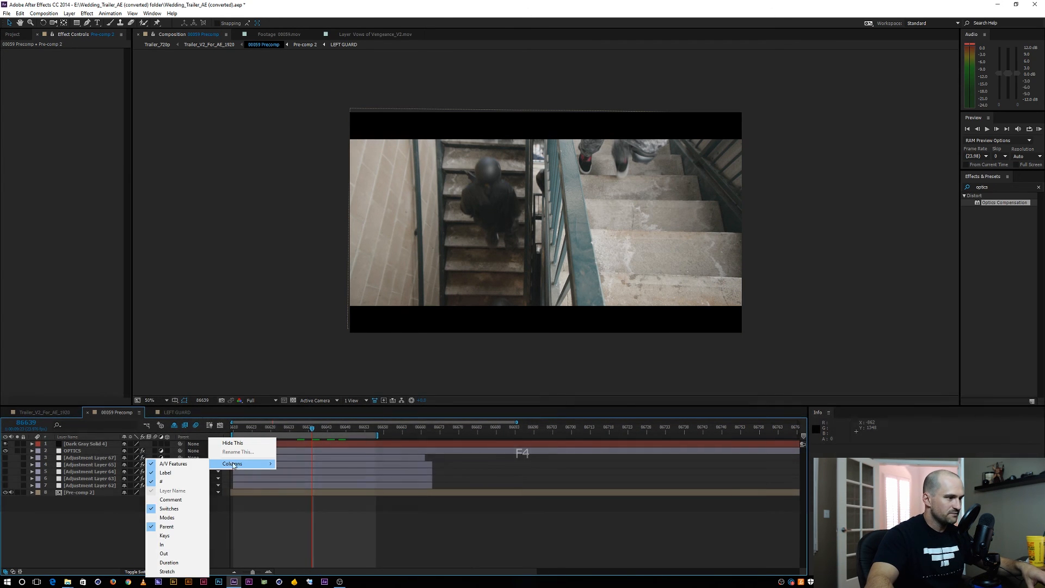
left_click(182, 572)
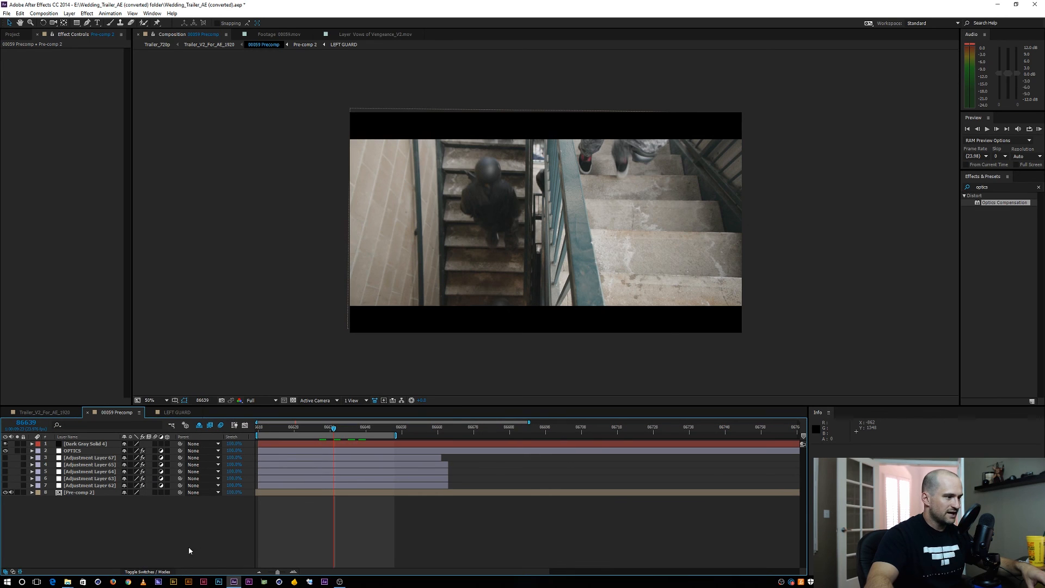
left_click_drag(231, 494, 228, 494)
left_click(228, 494)
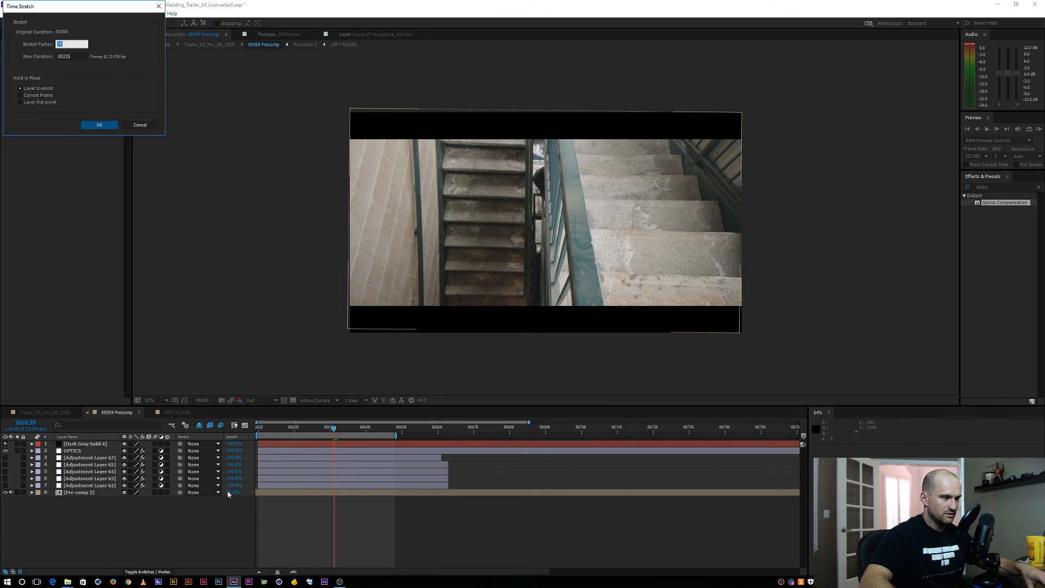
key("Return")
End the work area at frame 86636, preview the sped-up shot, and adjust Pre-comp 2's time stretch to slow it slightly
mouse_move(330, 430)
left_mouse_down()
mouse_move(380, 429)
mouse_move(325, 430)
left_mouse_up()
key("n")
key("0")
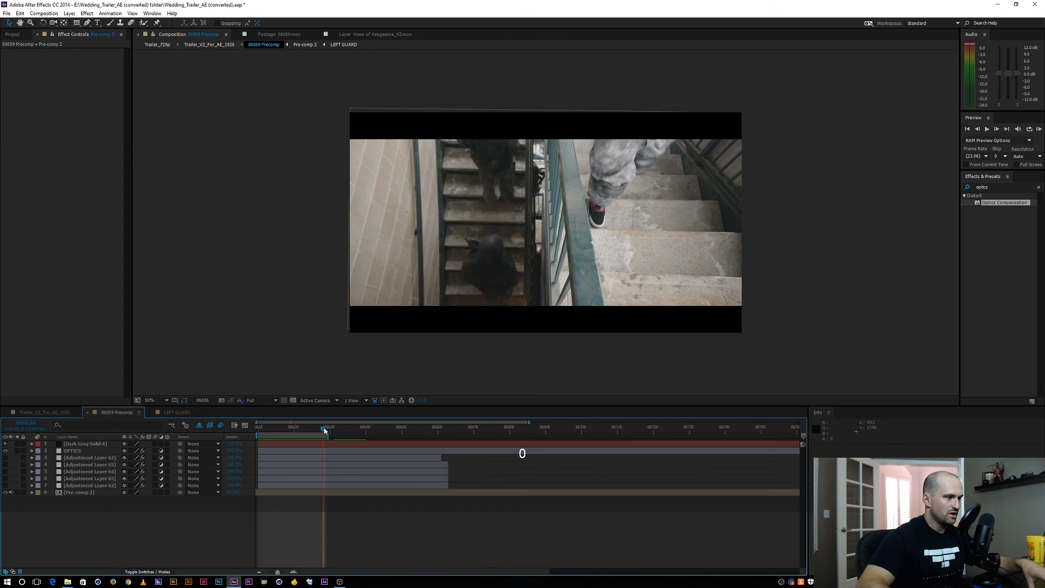
left_click(232, 493)
key("Return")
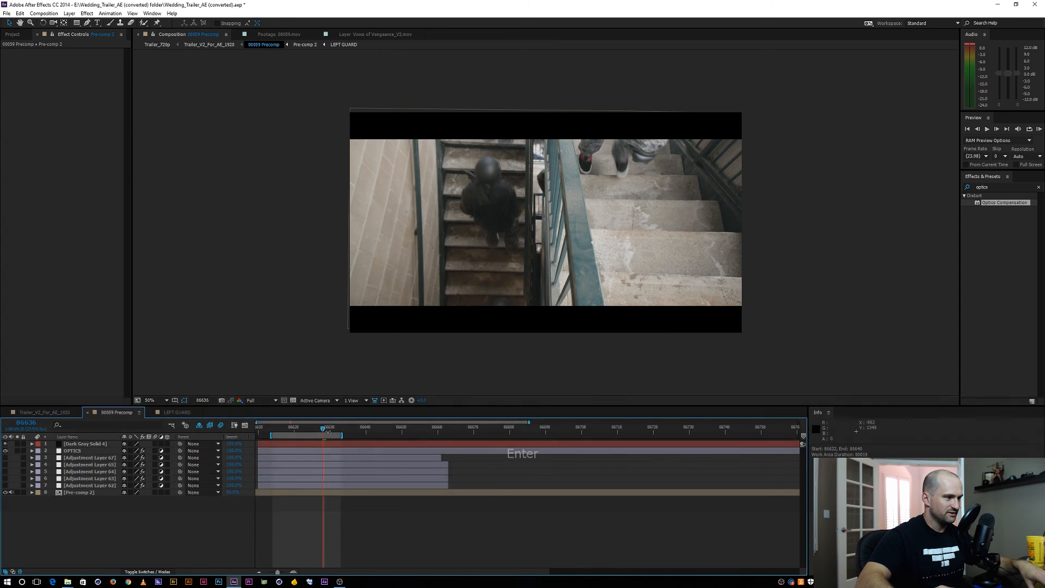
Undo the shift of the work area, and set the work area's end at frame 86651
key("ctrl+z")
left_click(328, 428)
left_click_drag(327, 428, 376, 428)
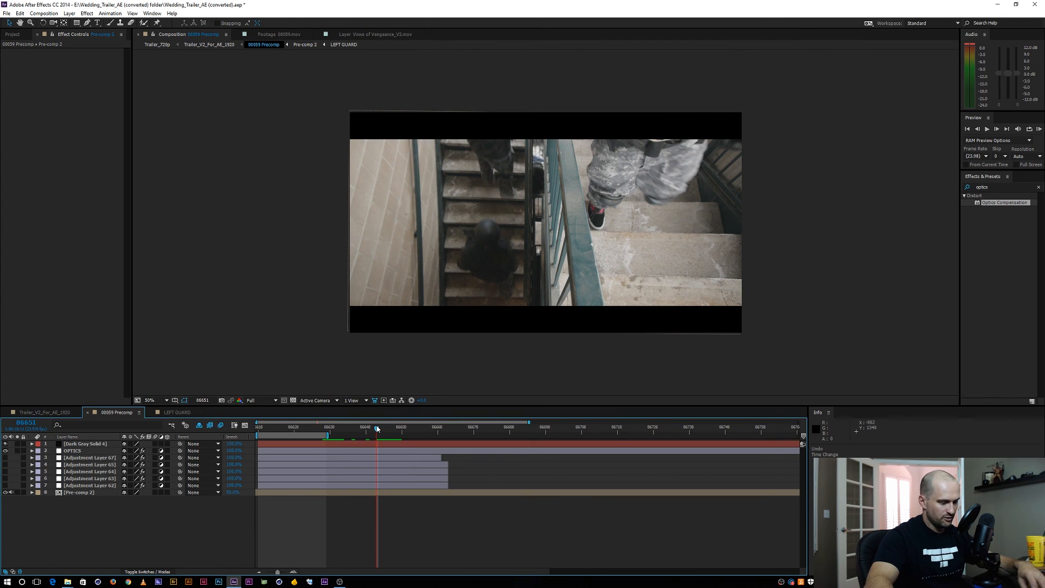
key("n")
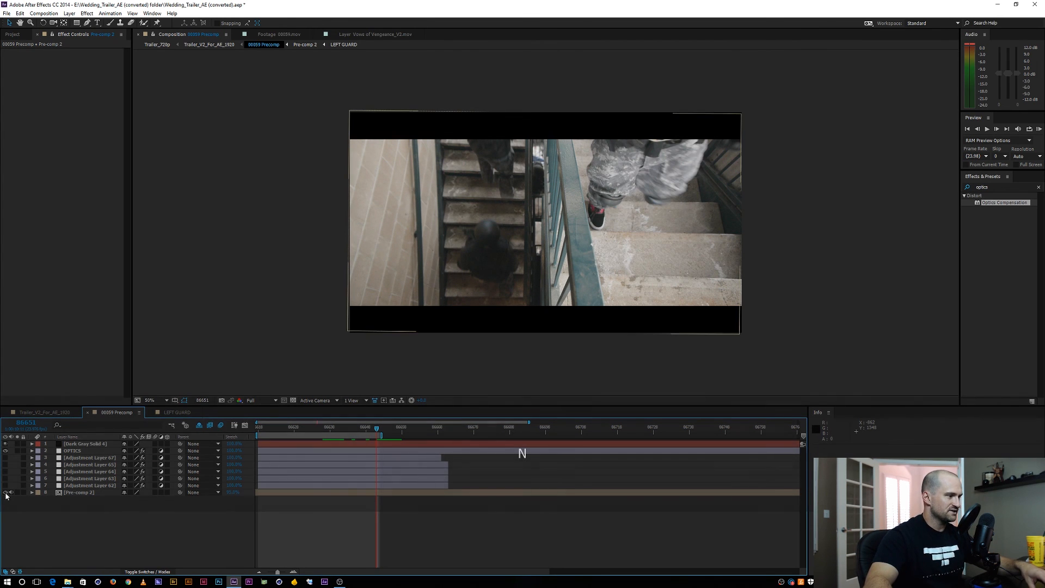
Fit the composition view to its panel and enlarge the viewer by reducing the timeline's height
left_click(155, 400)
left_click(158, 409)
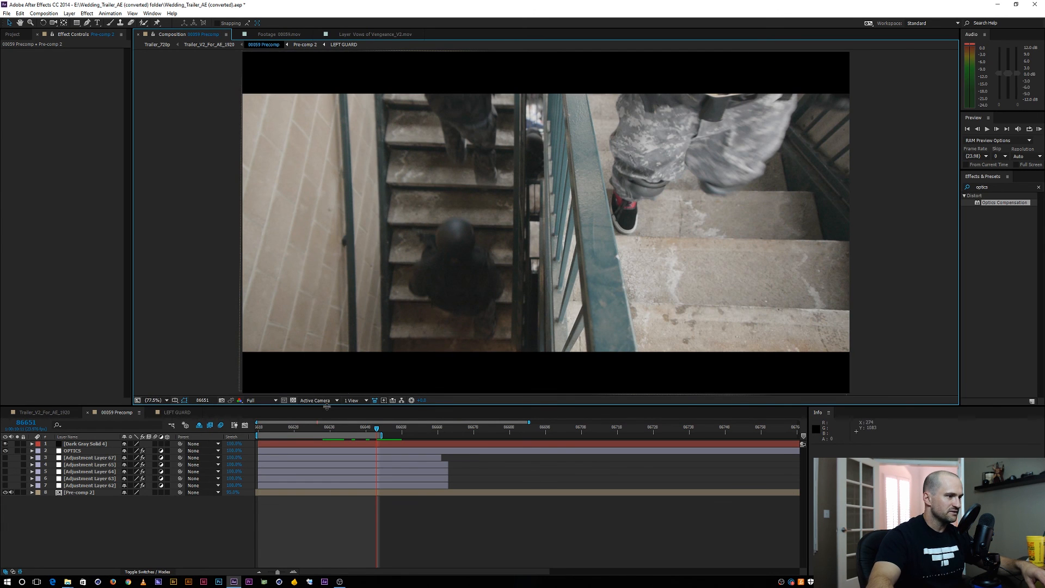
left_click_drag(327, 406, 282, 463)
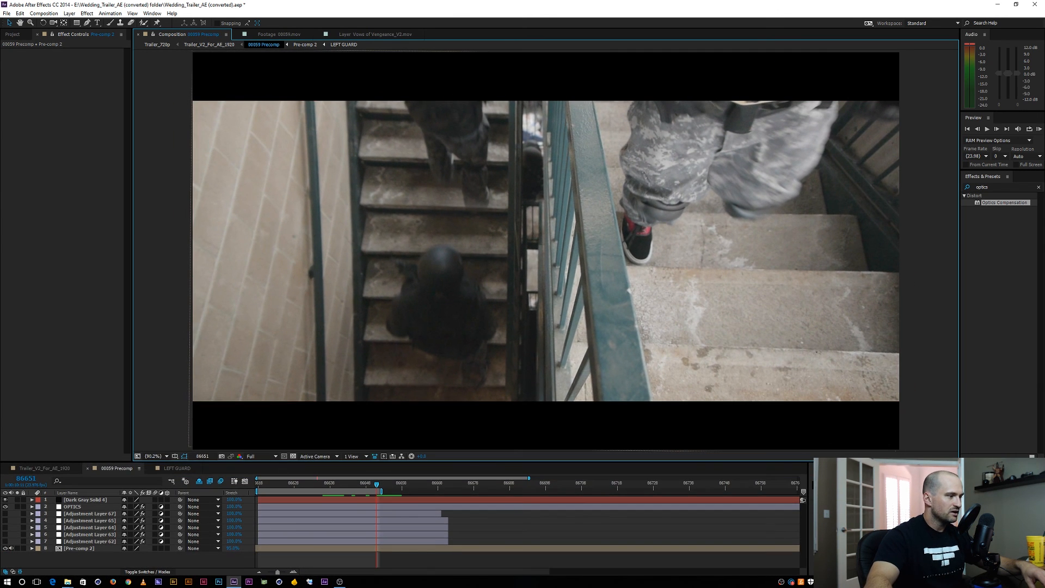
Turn on the visibility of Adjustment Layers 62, 63 and 64, toggling them to compare the grade before and after
left_click(5, 541)
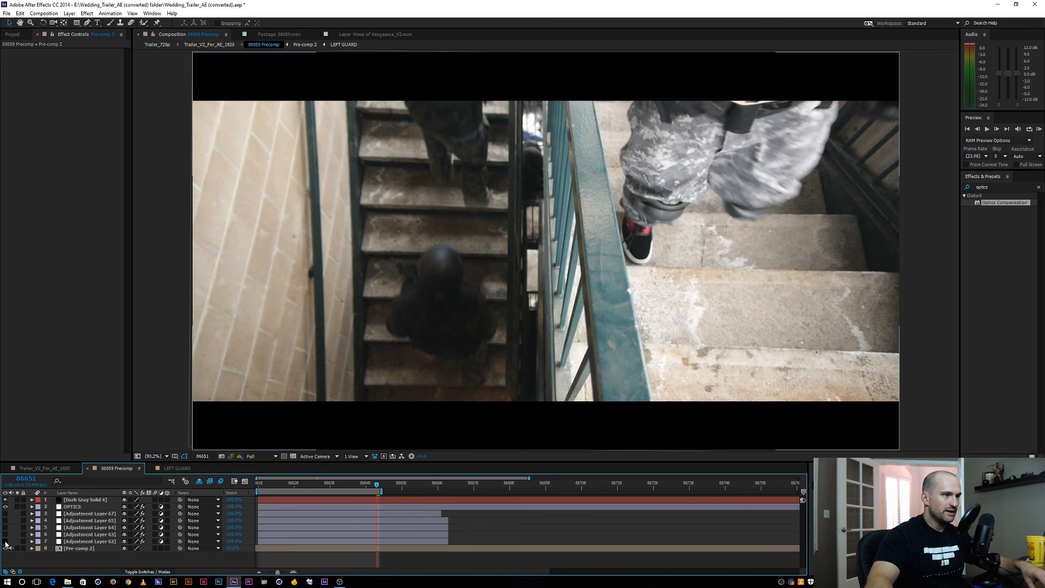
left_click(5, 541)
left_click(6, 541)
left_click(5, 542)
left_click(5, 542)
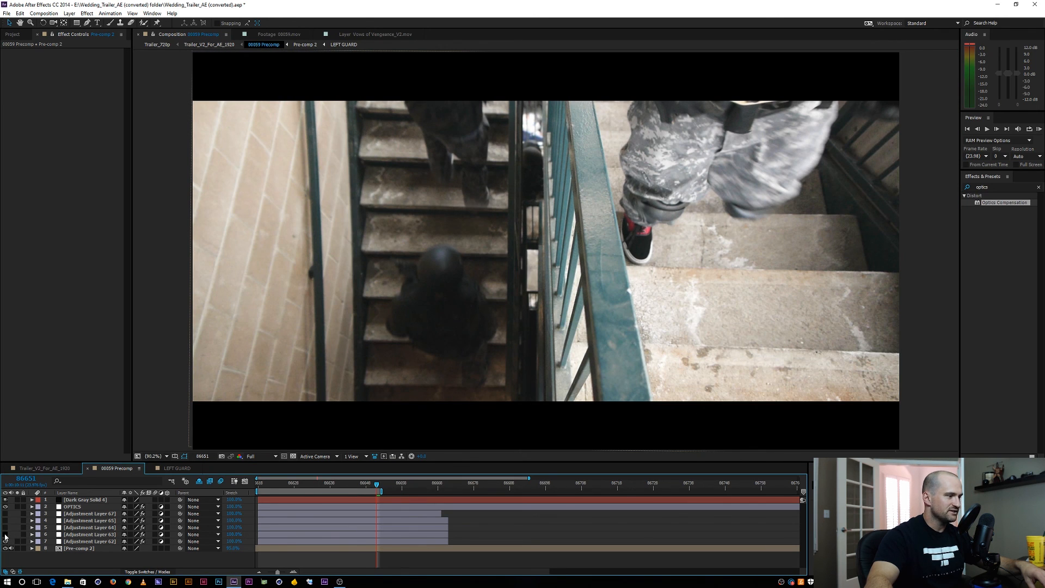
left_click(5, 534)
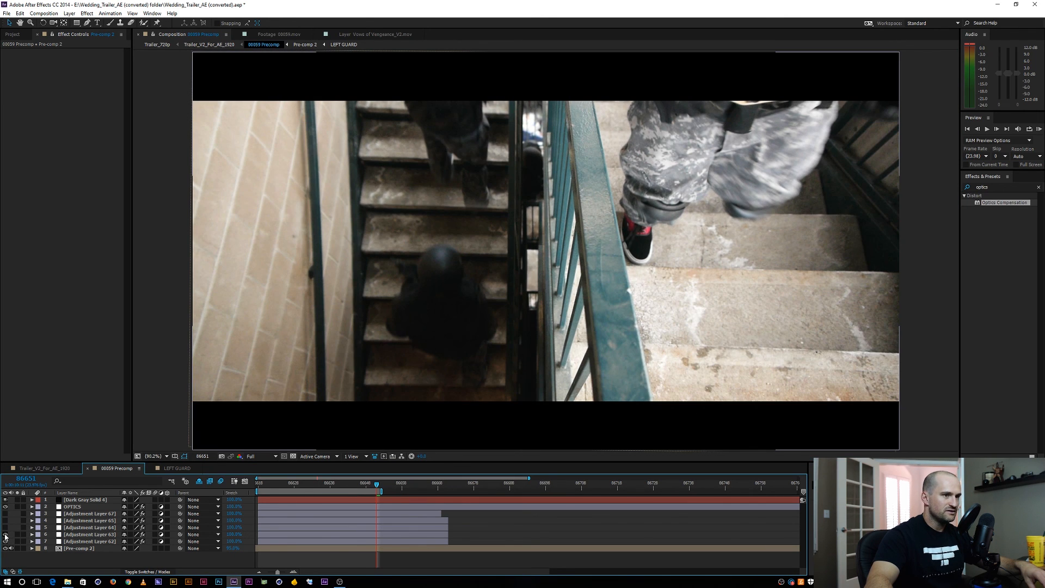
left_click(6, 534)
left_click(6, 534)
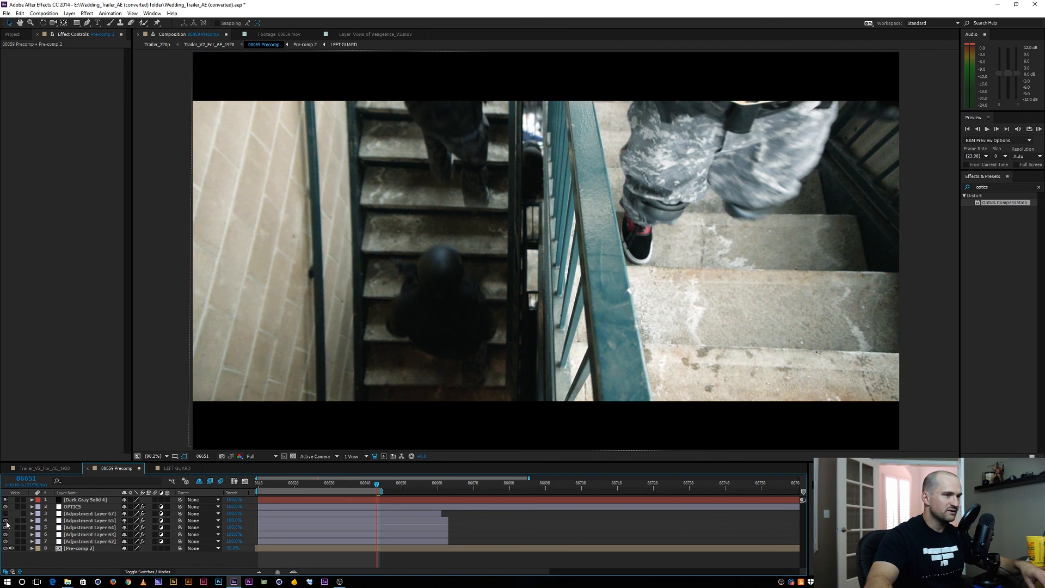
Make Adjustment Layers 65 and 67 visible, compare the shot with and without layer 67, and preview the graded shot
left_click(6, 522)
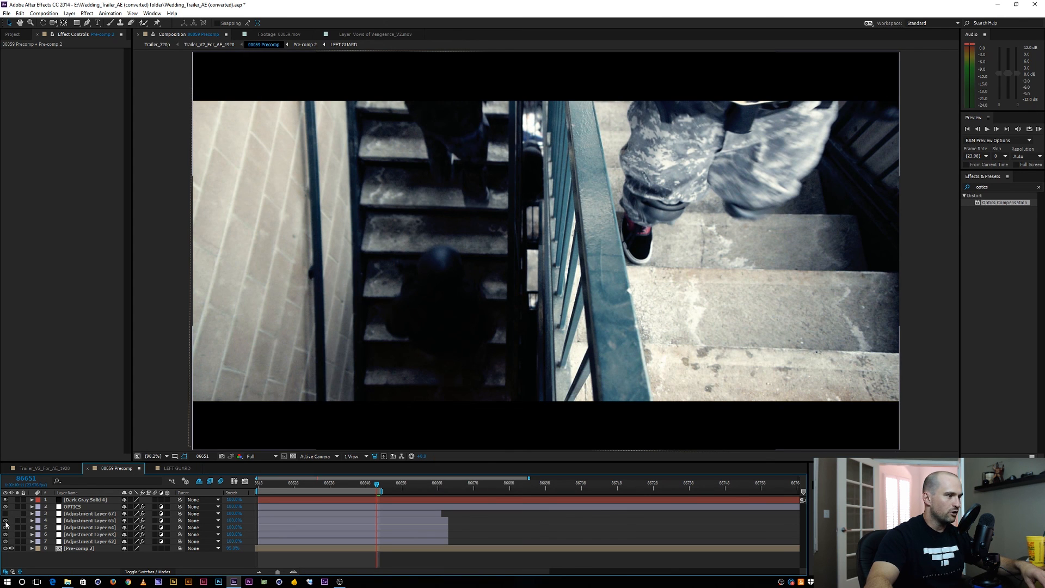
left_click(6, 514)
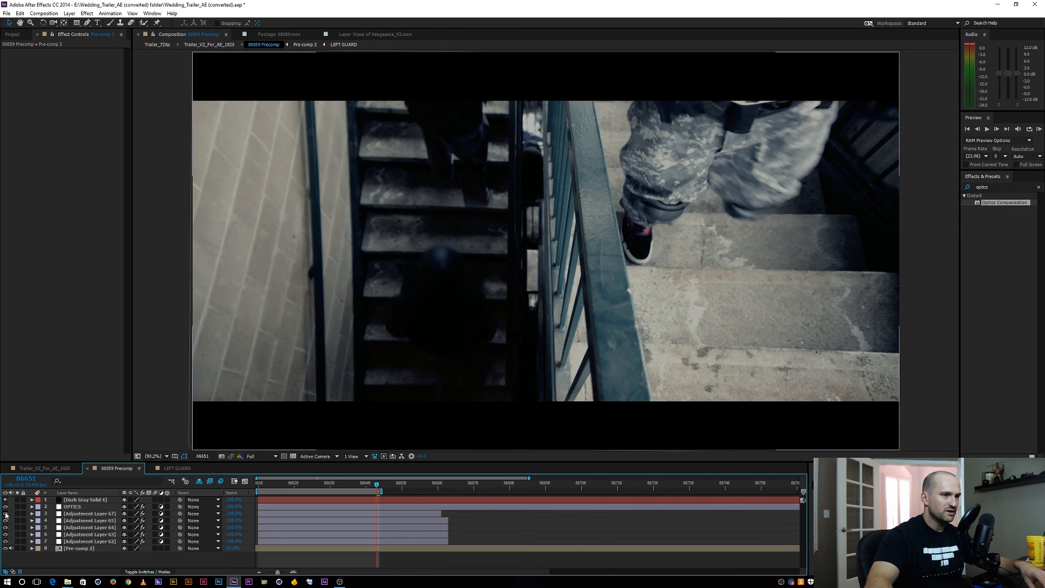
left_click(6, 515)
left_click(6, 515)
left_click(6, 514)
left_click(6, 515)
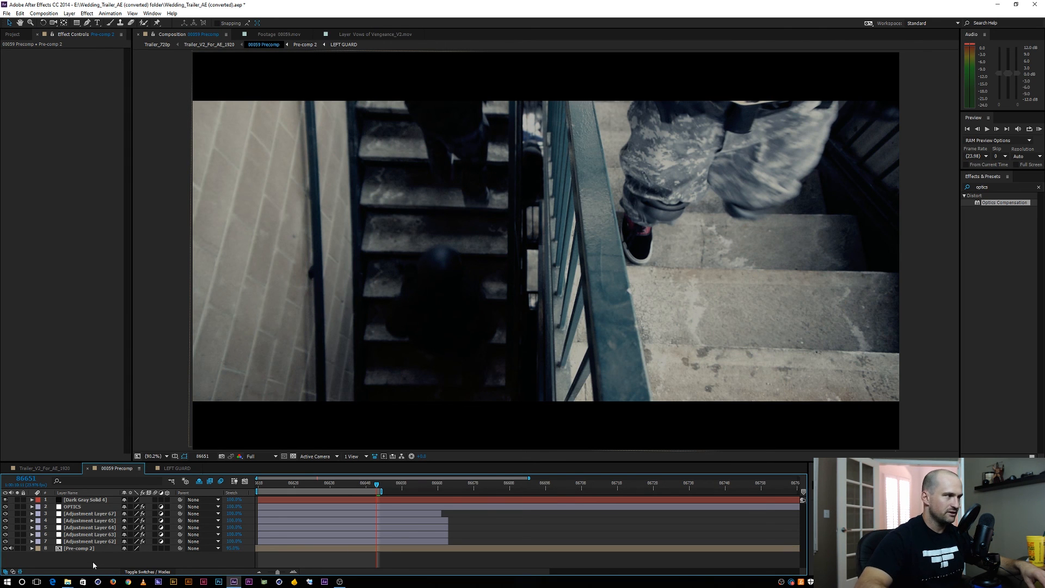
key("KP_0")
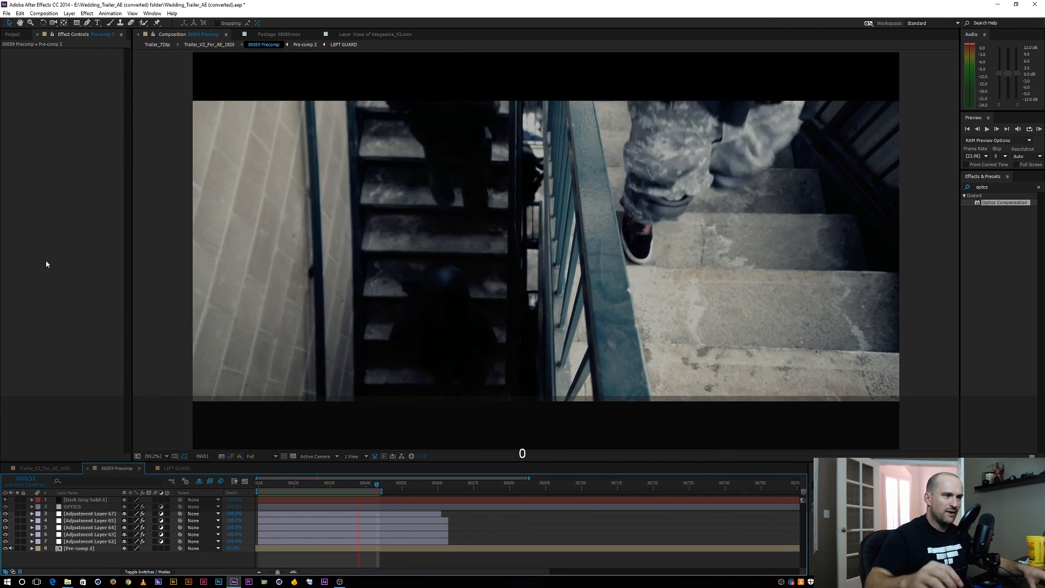